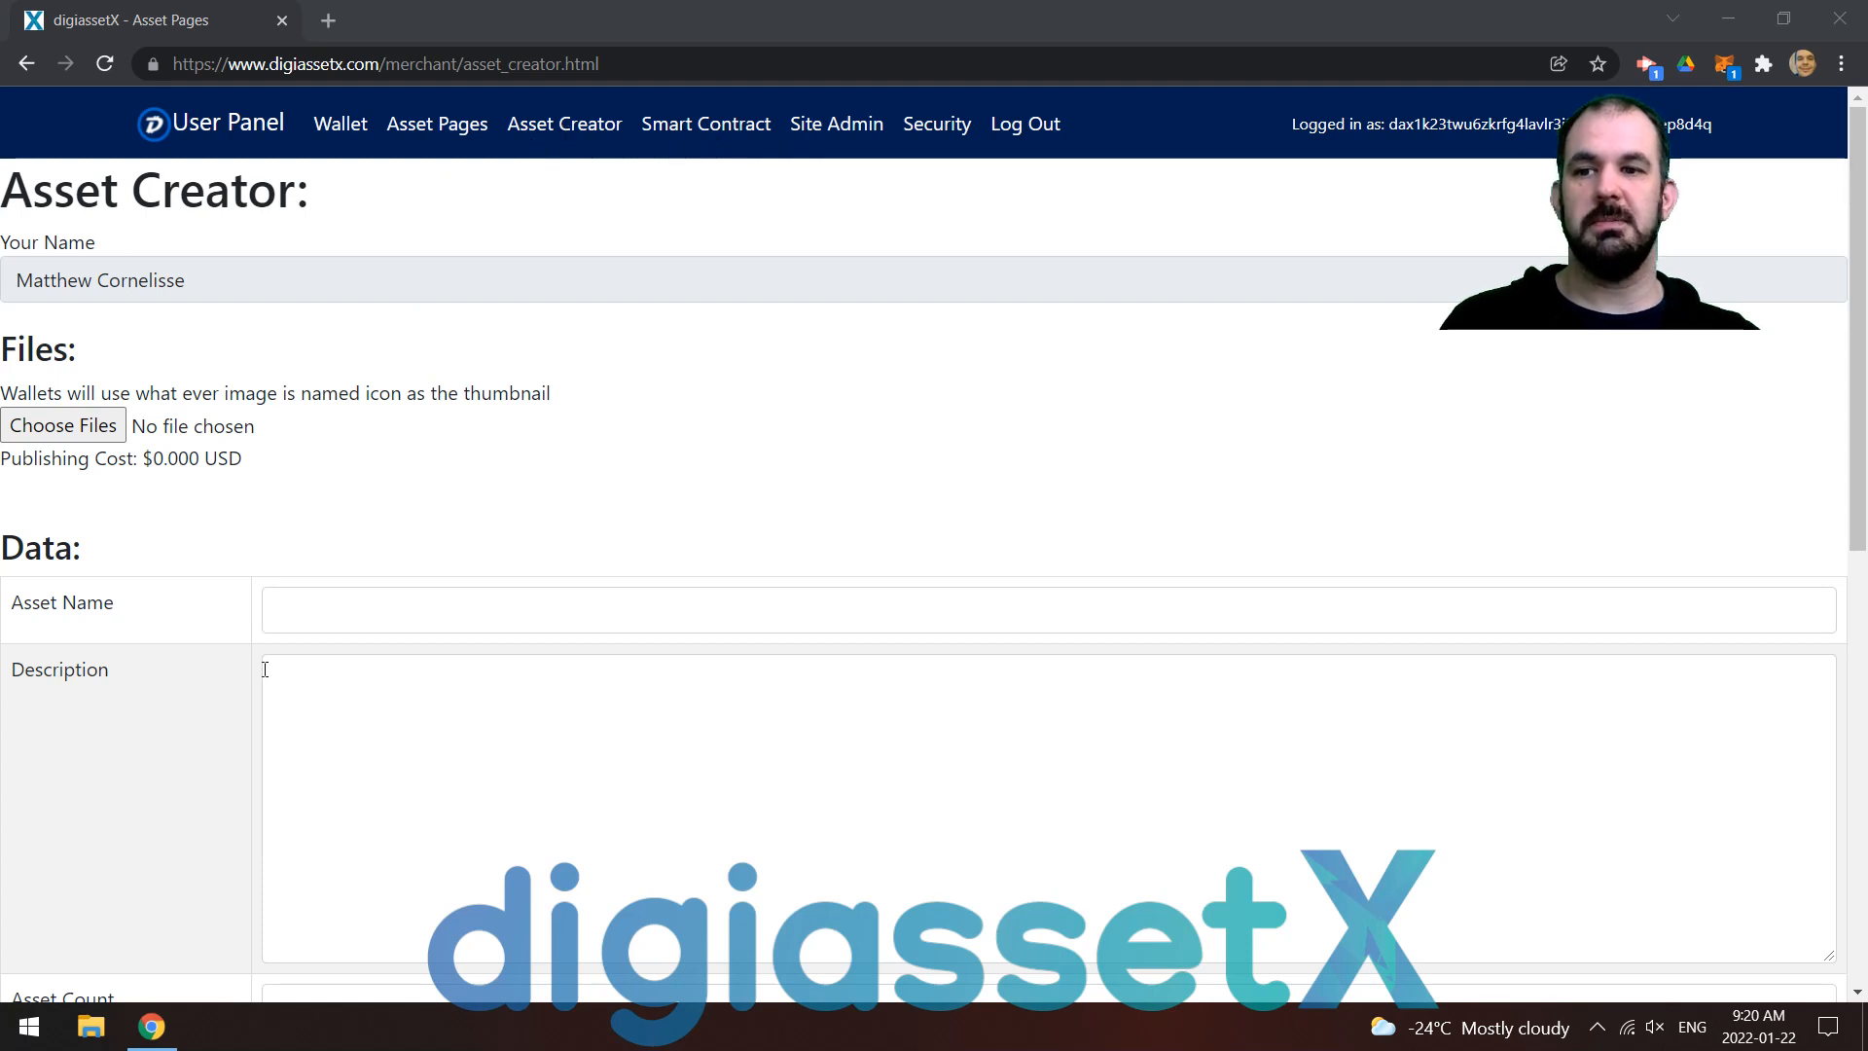
Upload the image file burning man 2007.jpg as the asset's icon
click(64, 428)
click(342, 184)
click(769, 543)
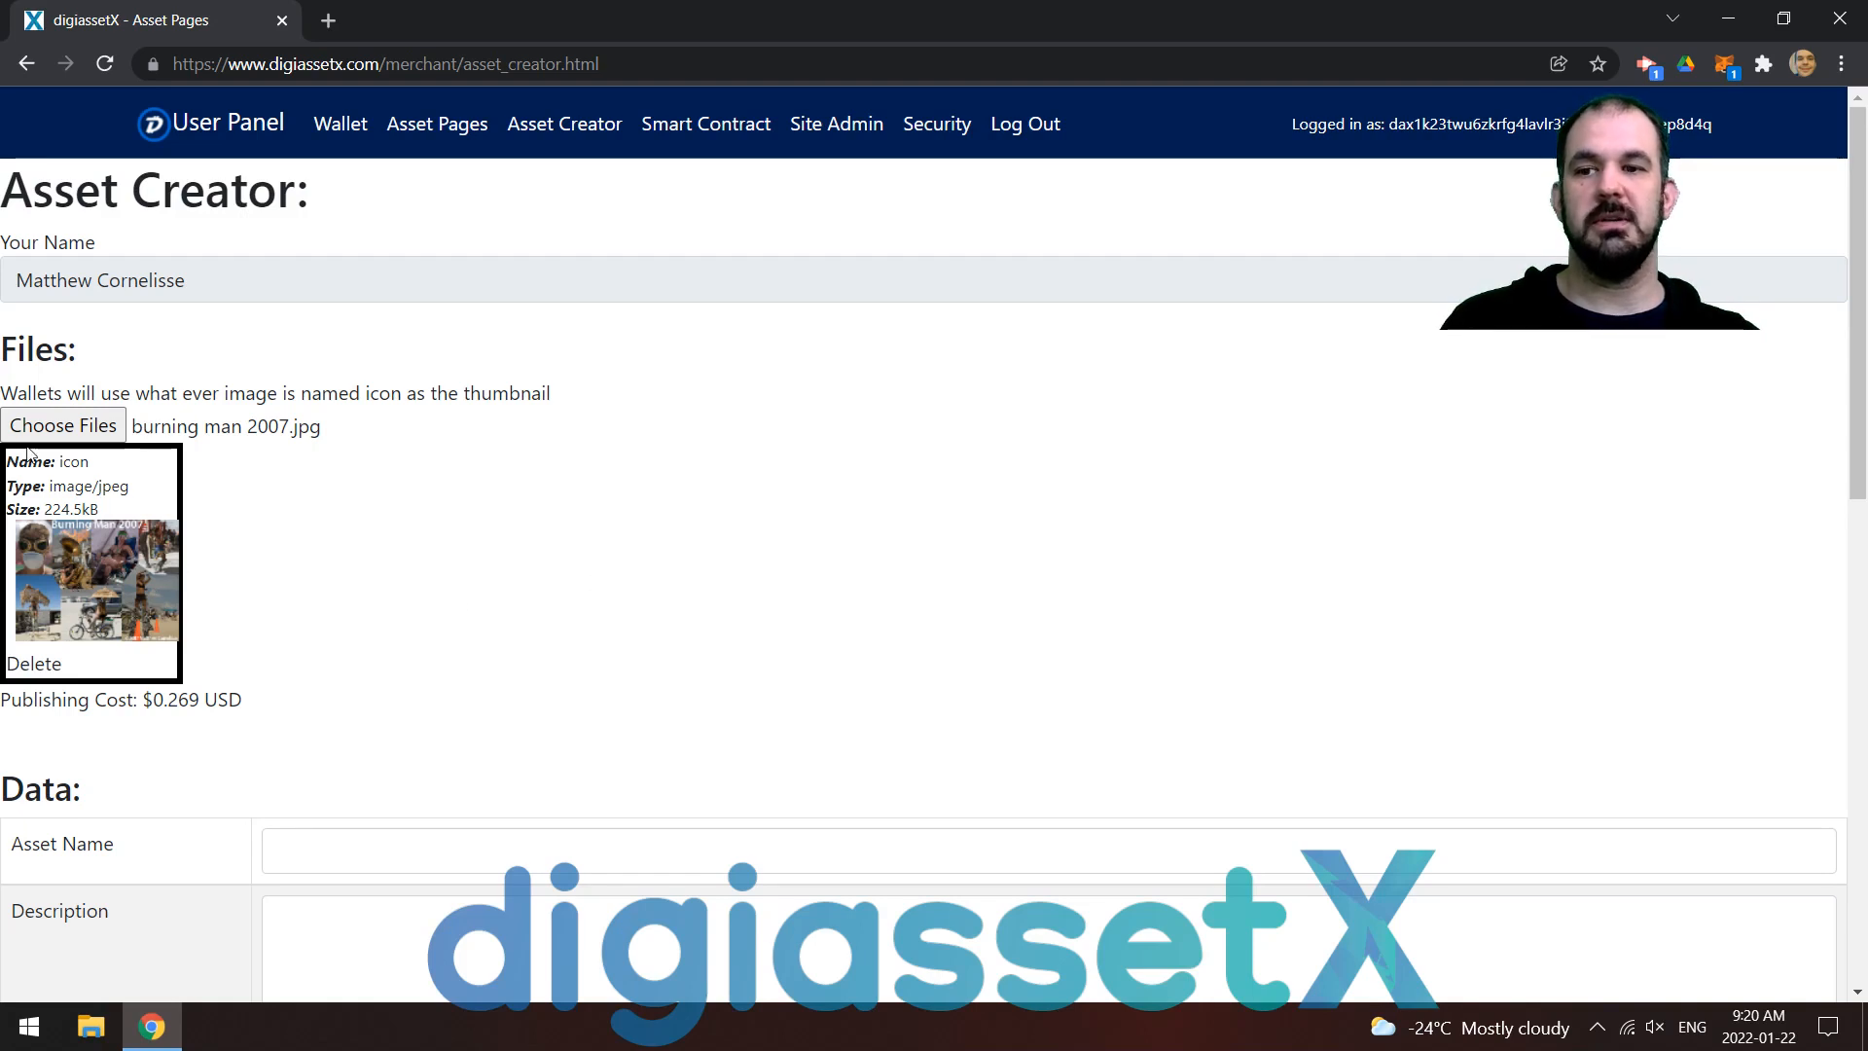
Name the asset "Burning Man 2007"
scroll(334, 541, down, 4)
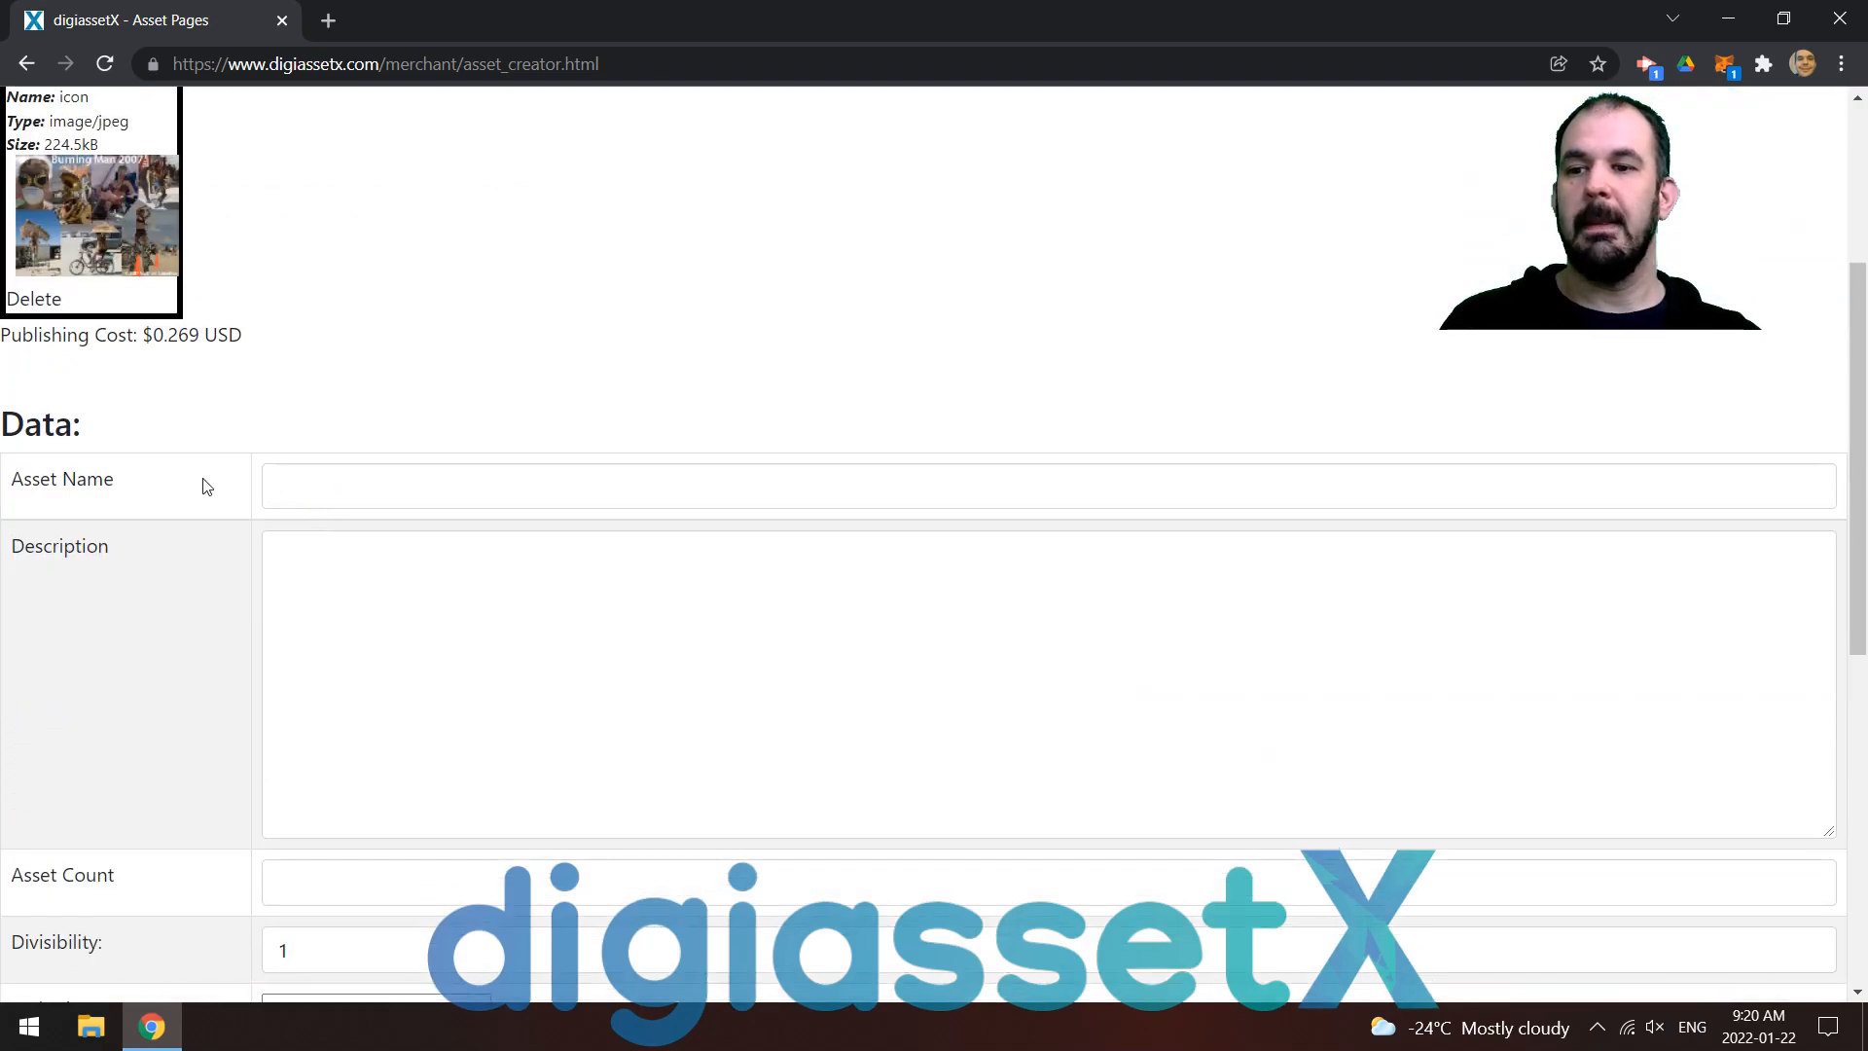
click(306, 489)
text(Bur)
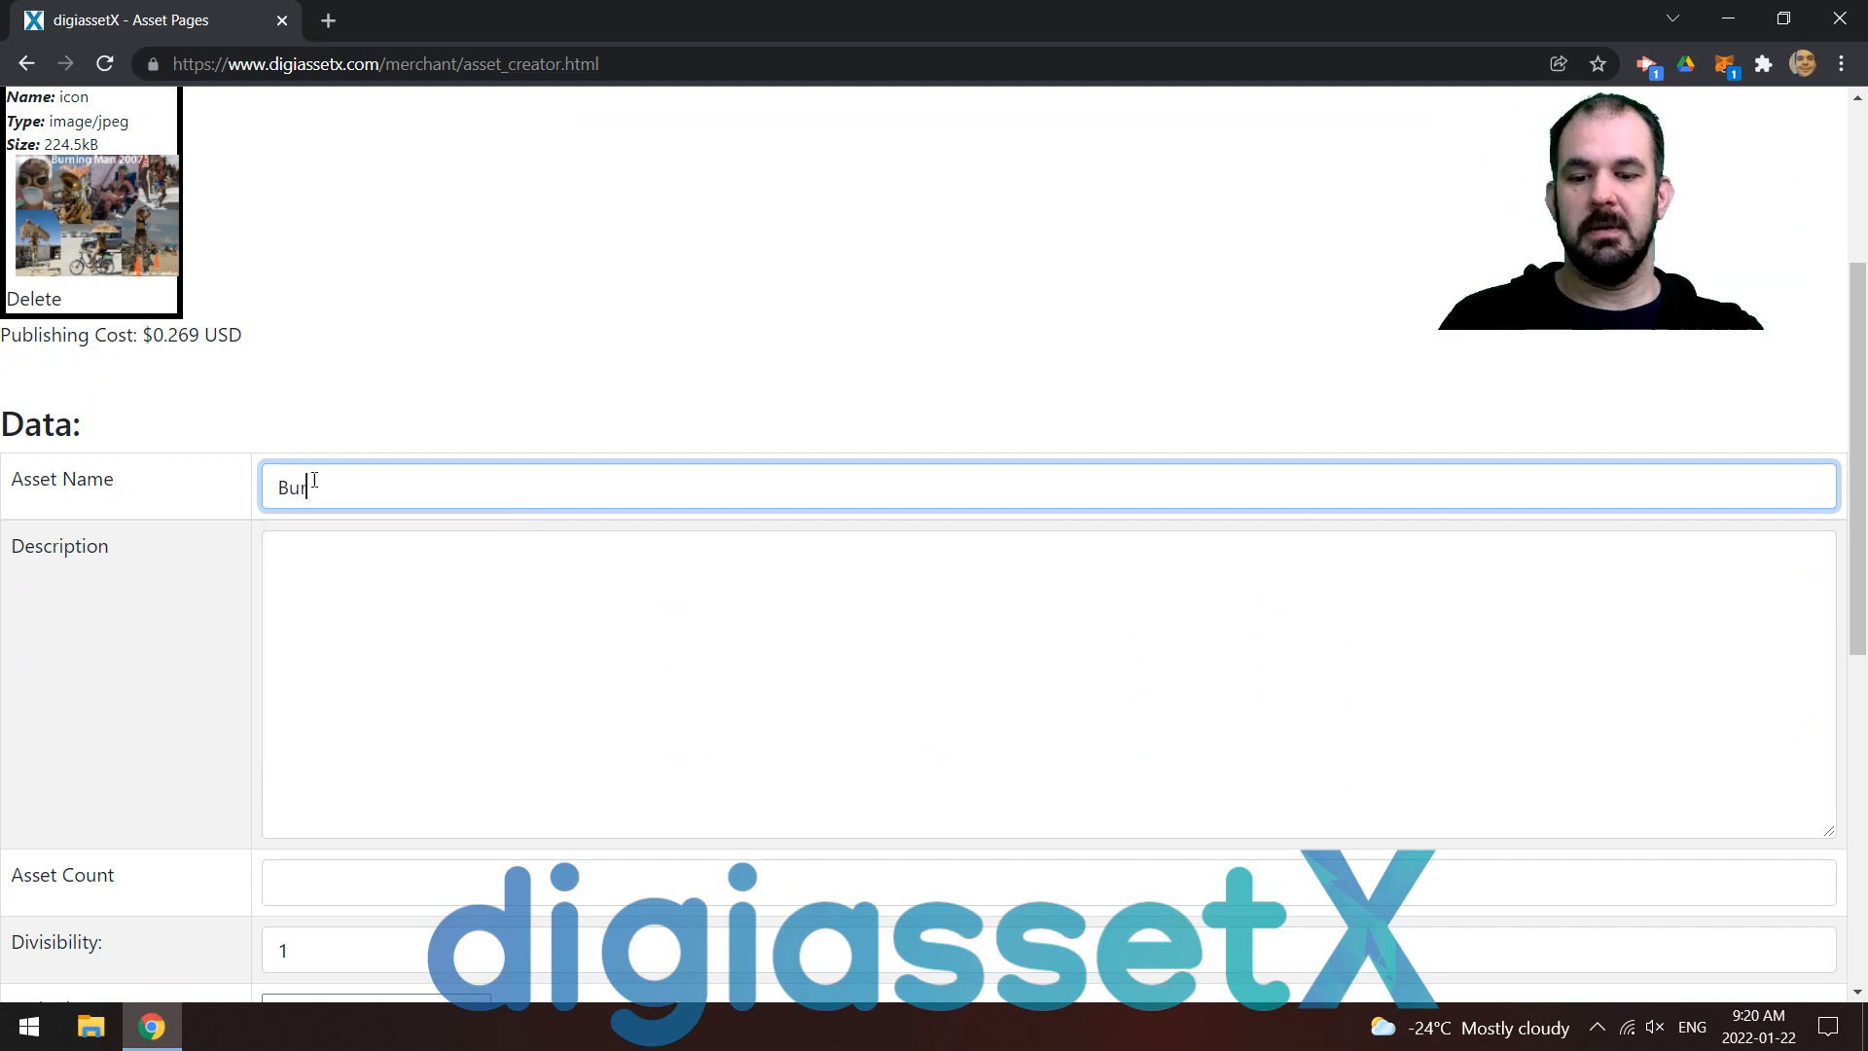
text(ning Man 2007)
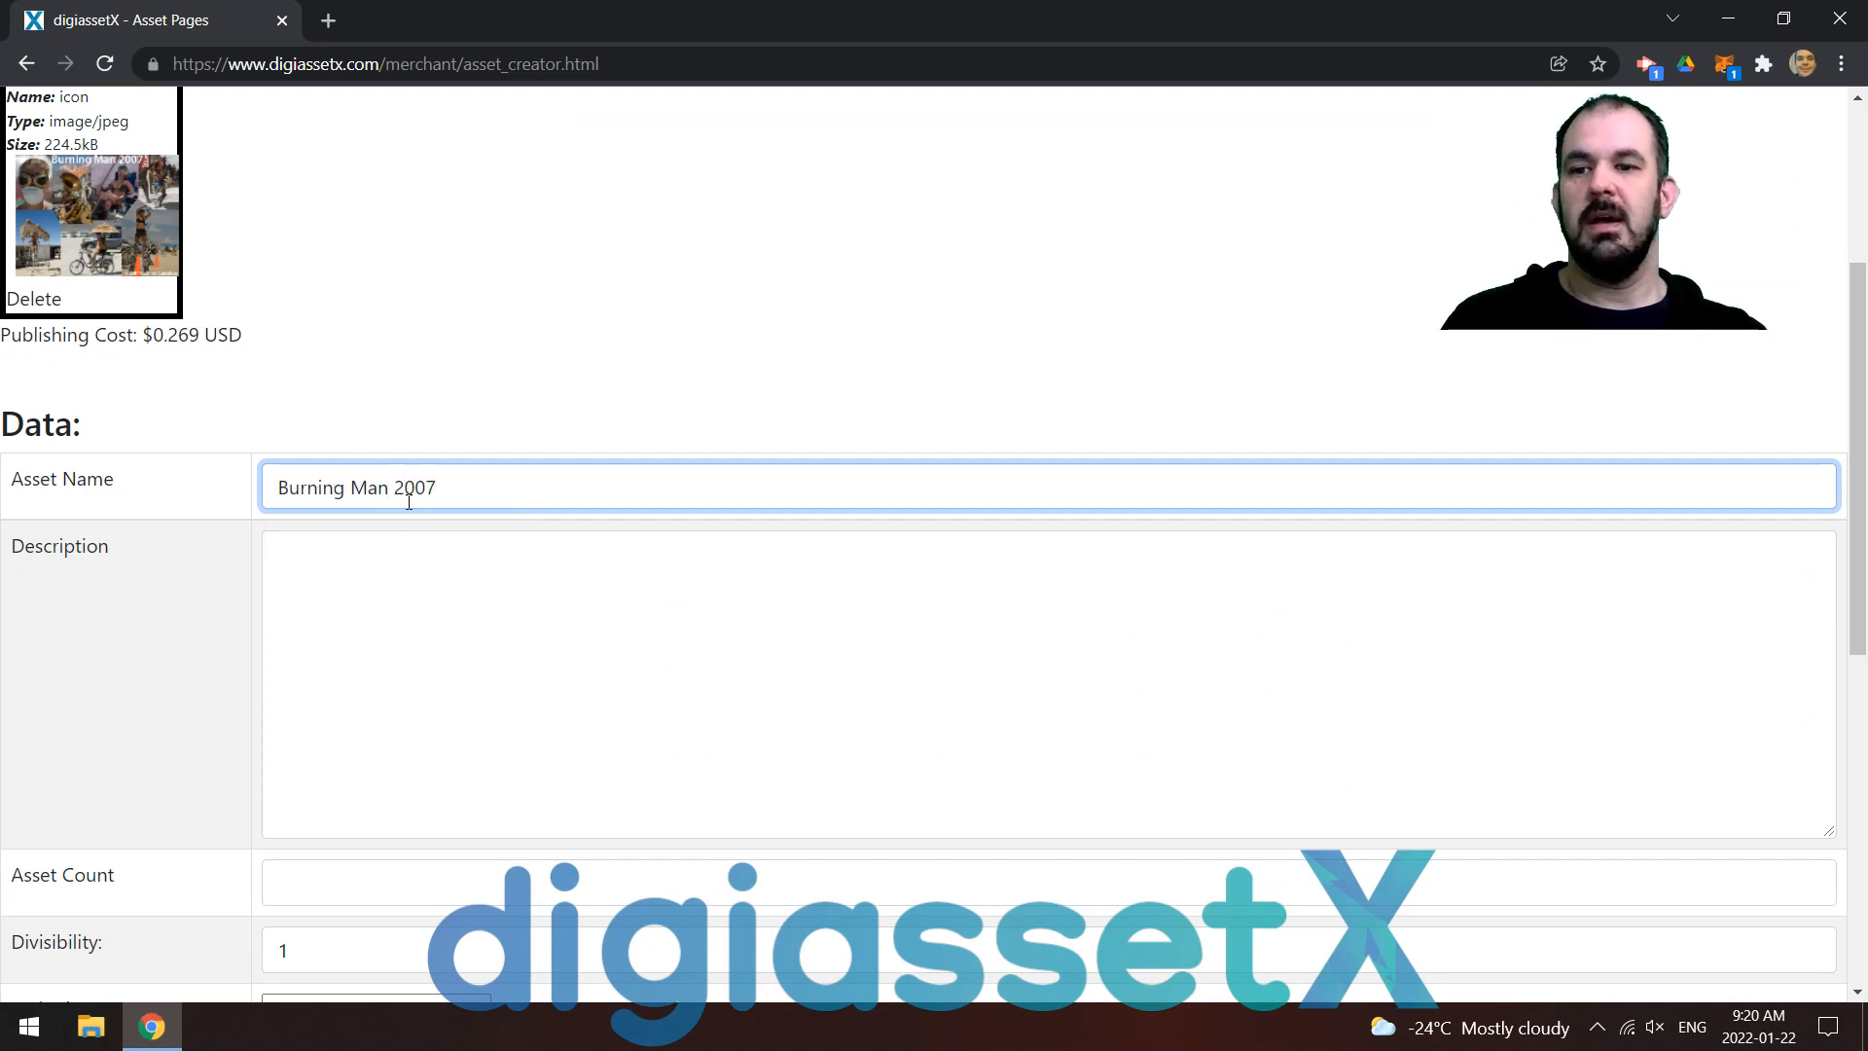
Enter the description "Collage of photos taken at Burning Man 2007 by" followed by the creator's full name, with "Collage" spelled correctly
click(397, 595)
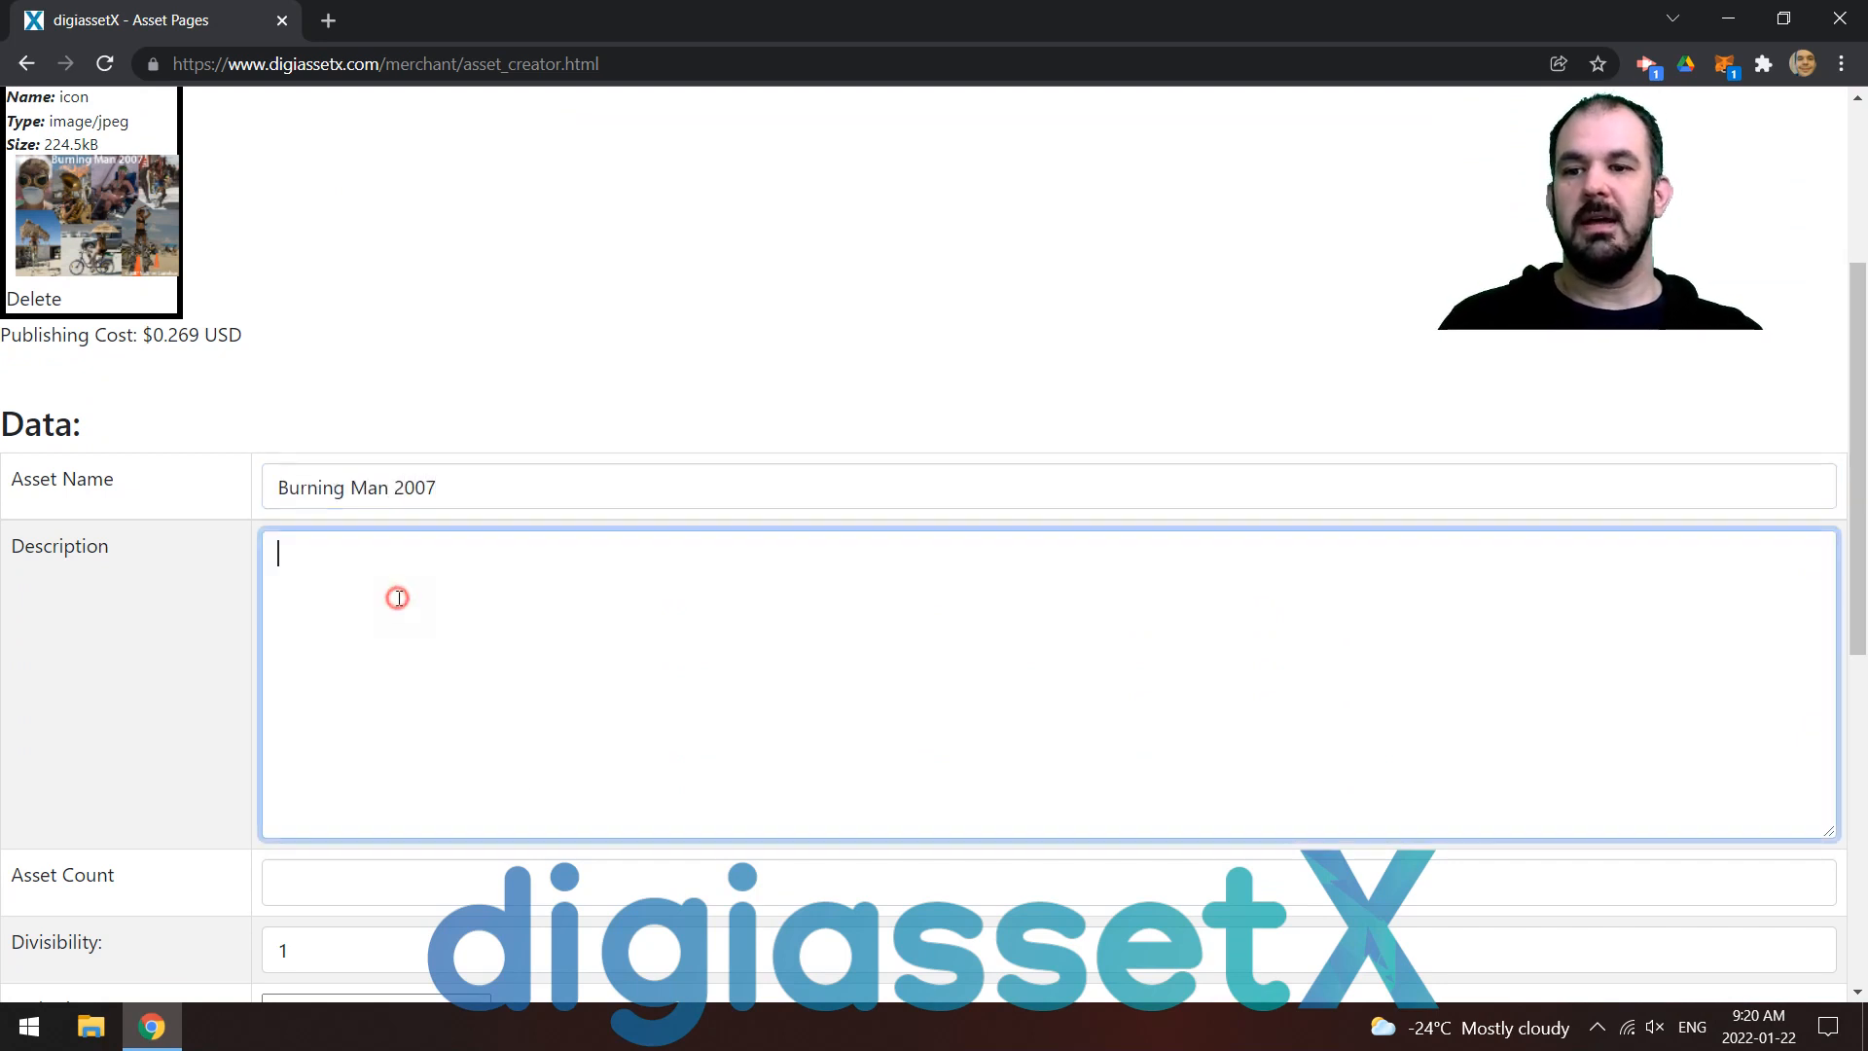
text(Cologe )
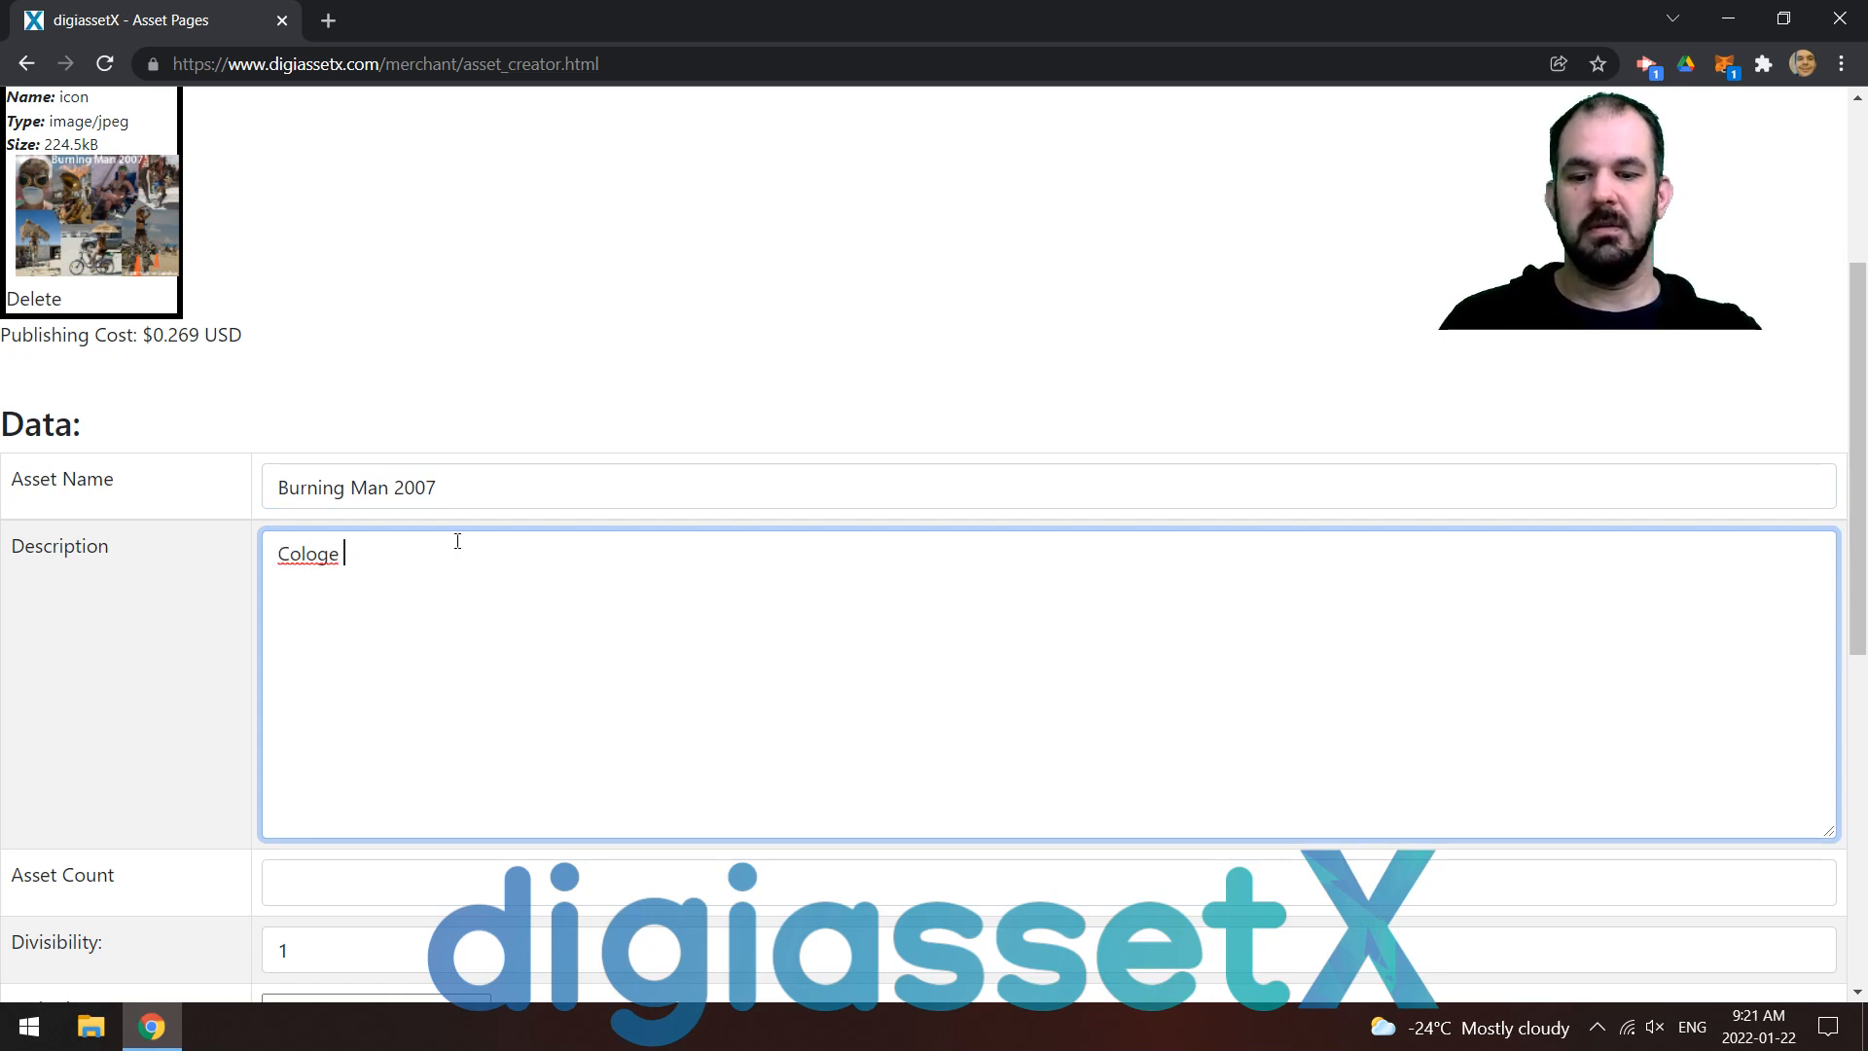
text(of photos taken a)
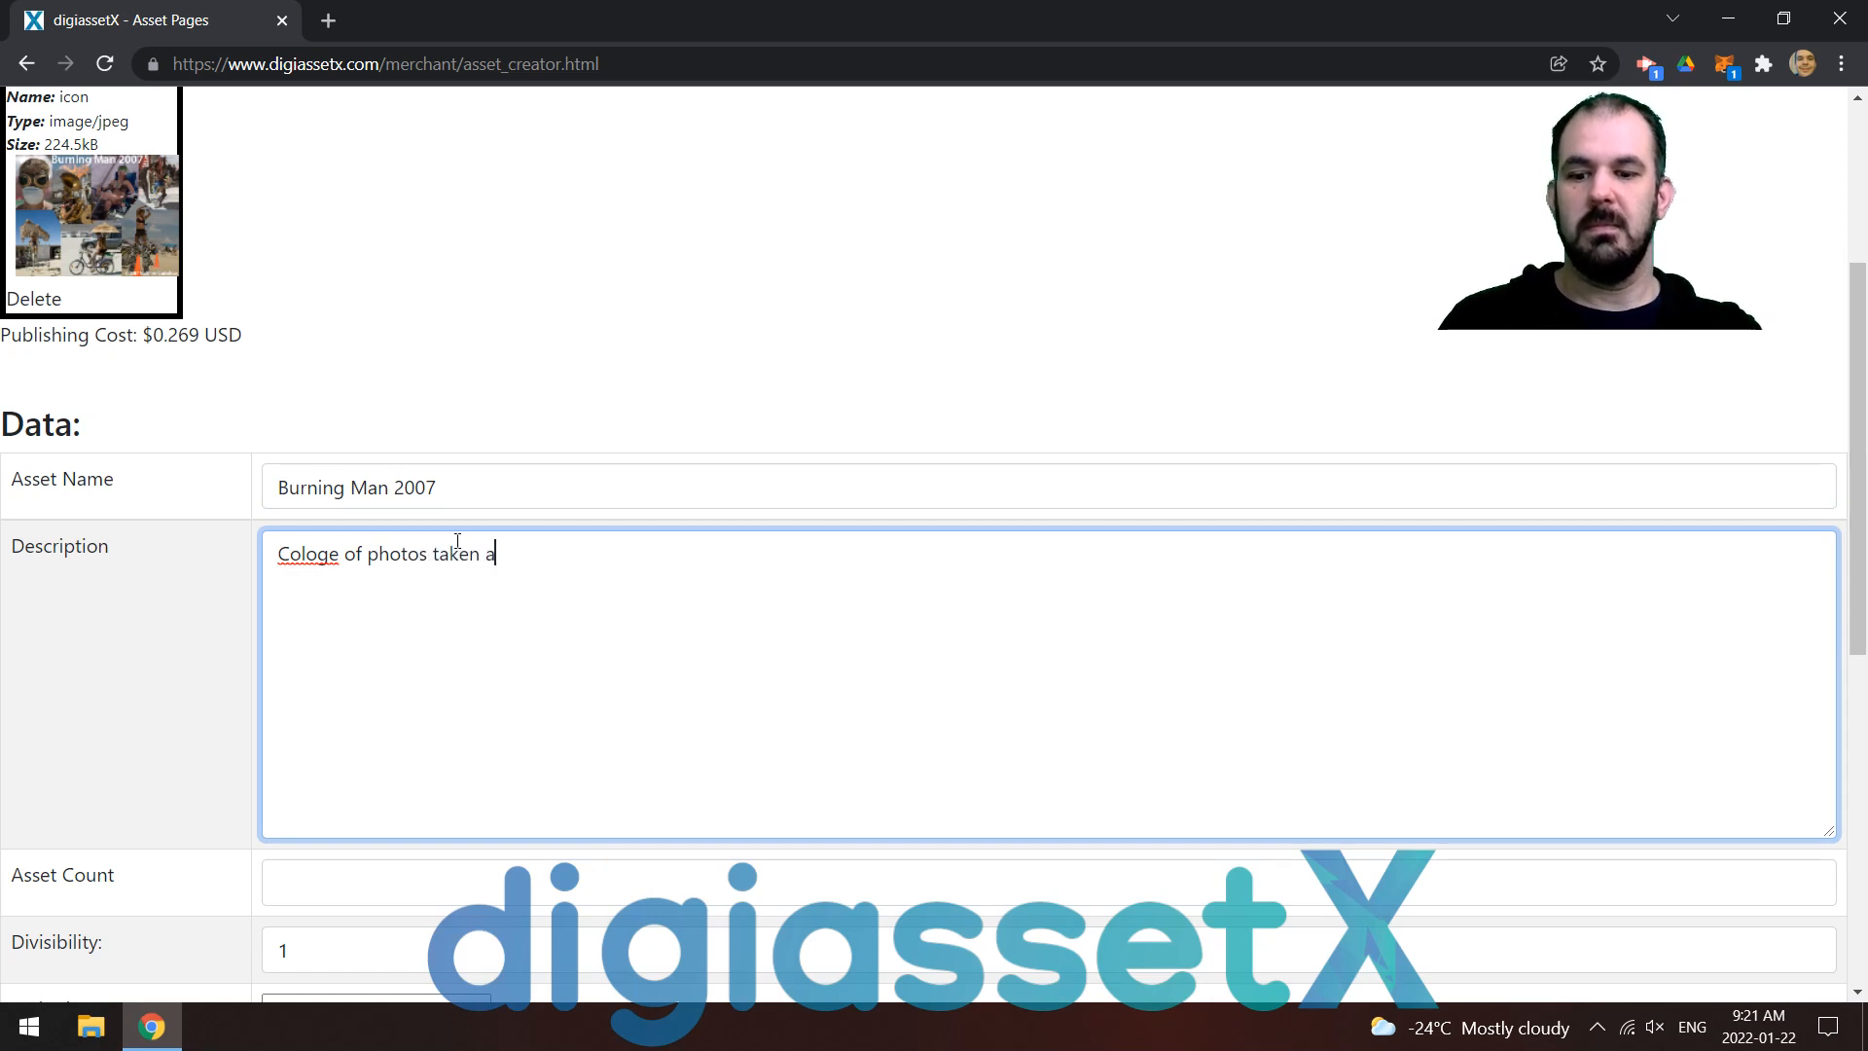
text(t Burning )
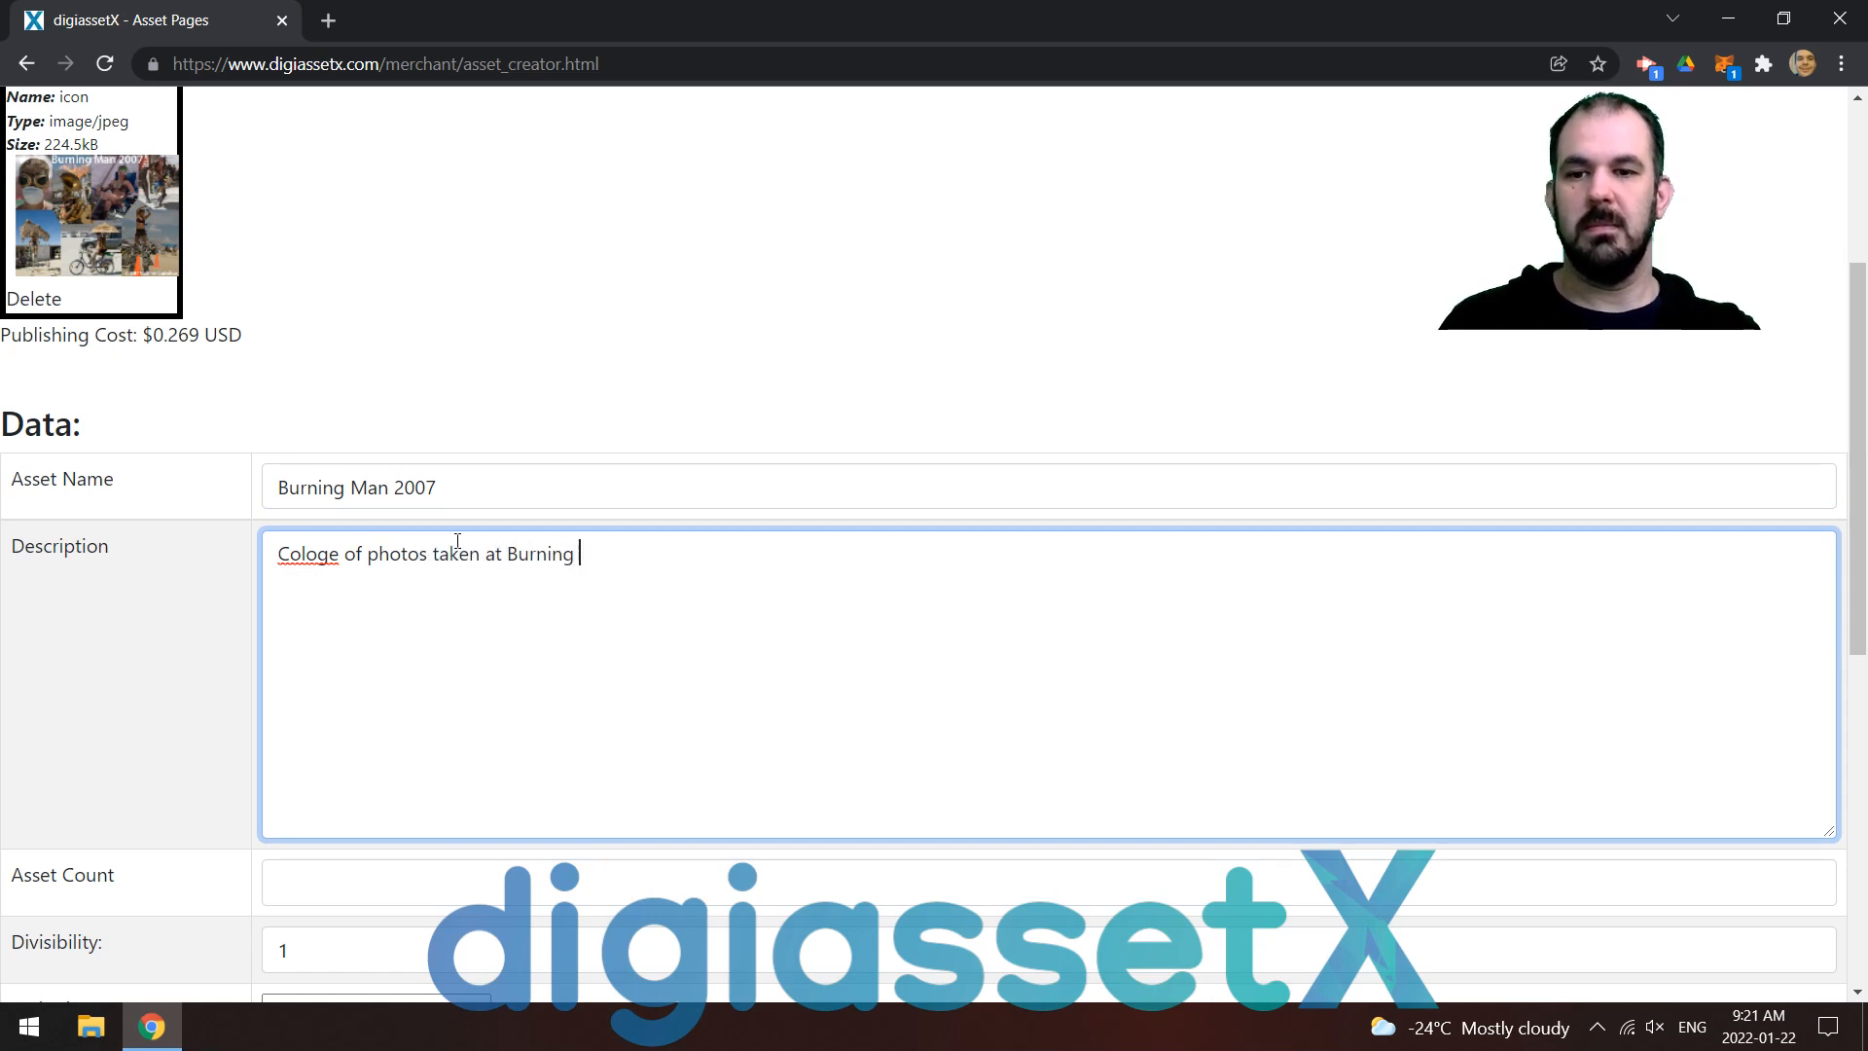
text(Man 2007 by )
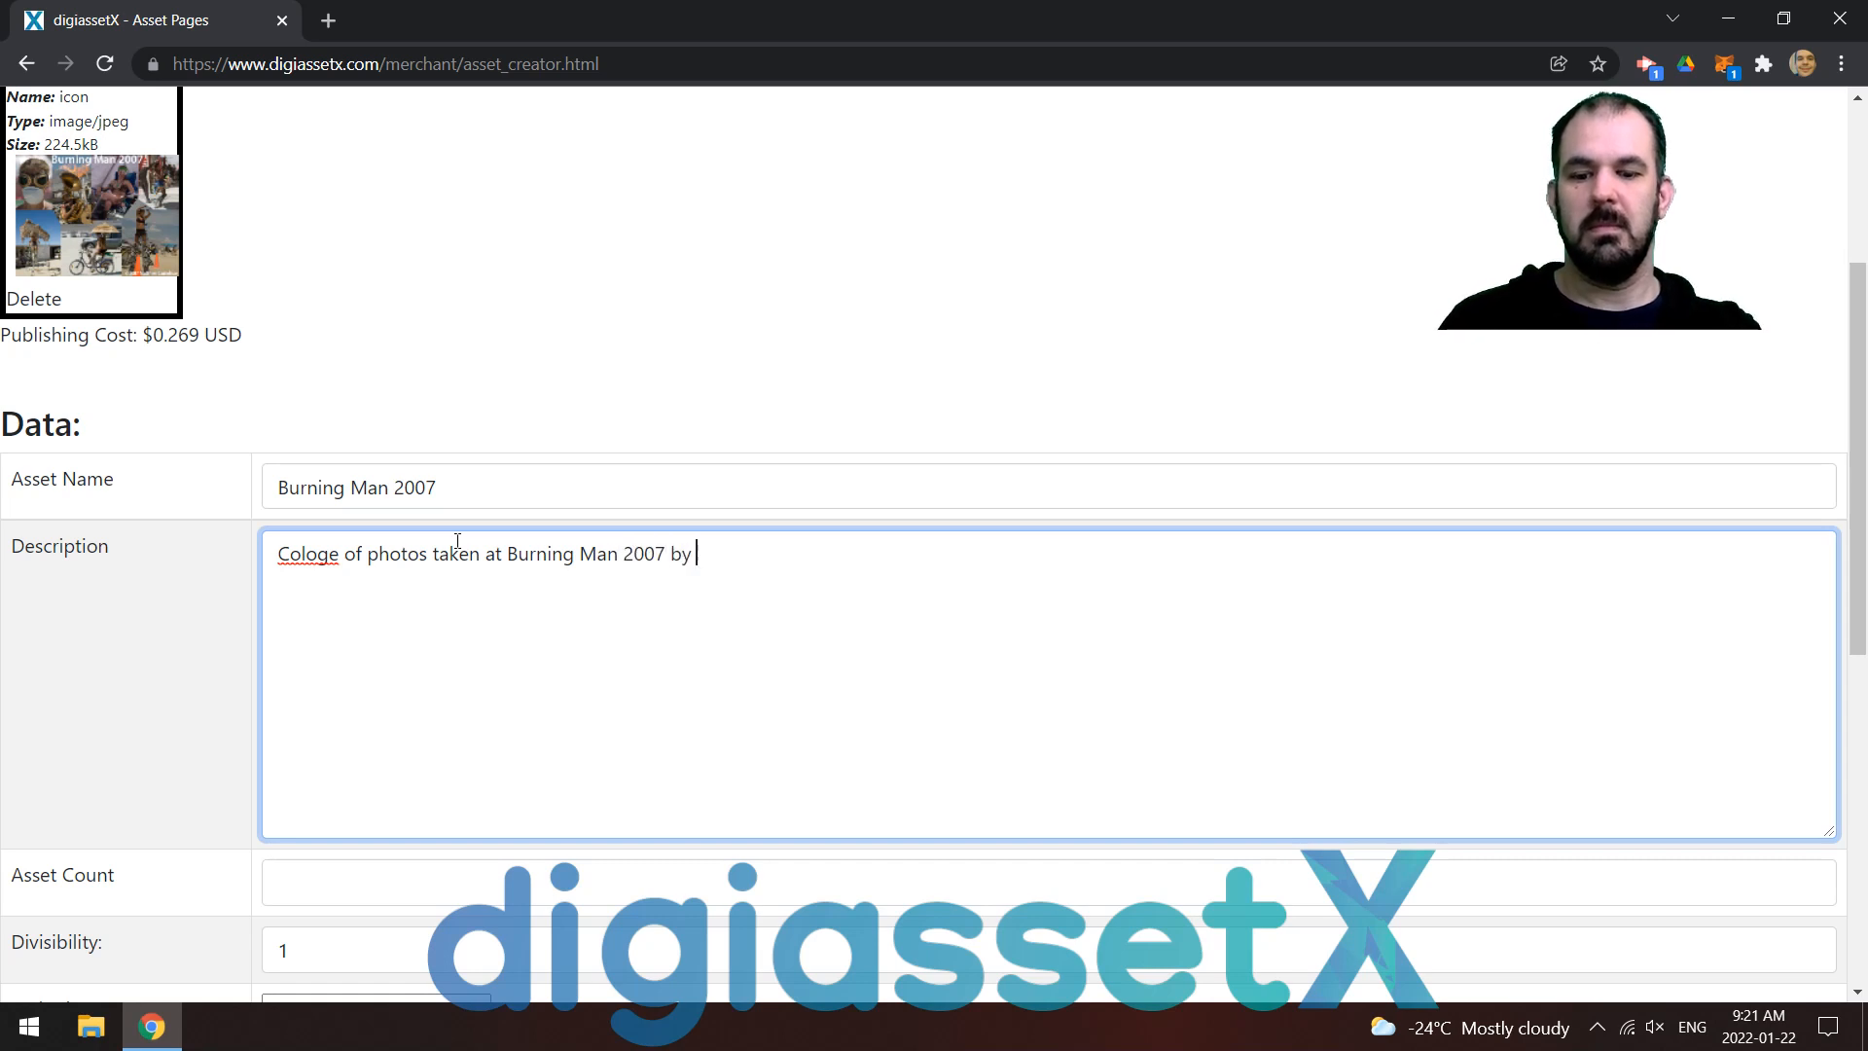
text(Matthew Cornlelisse)
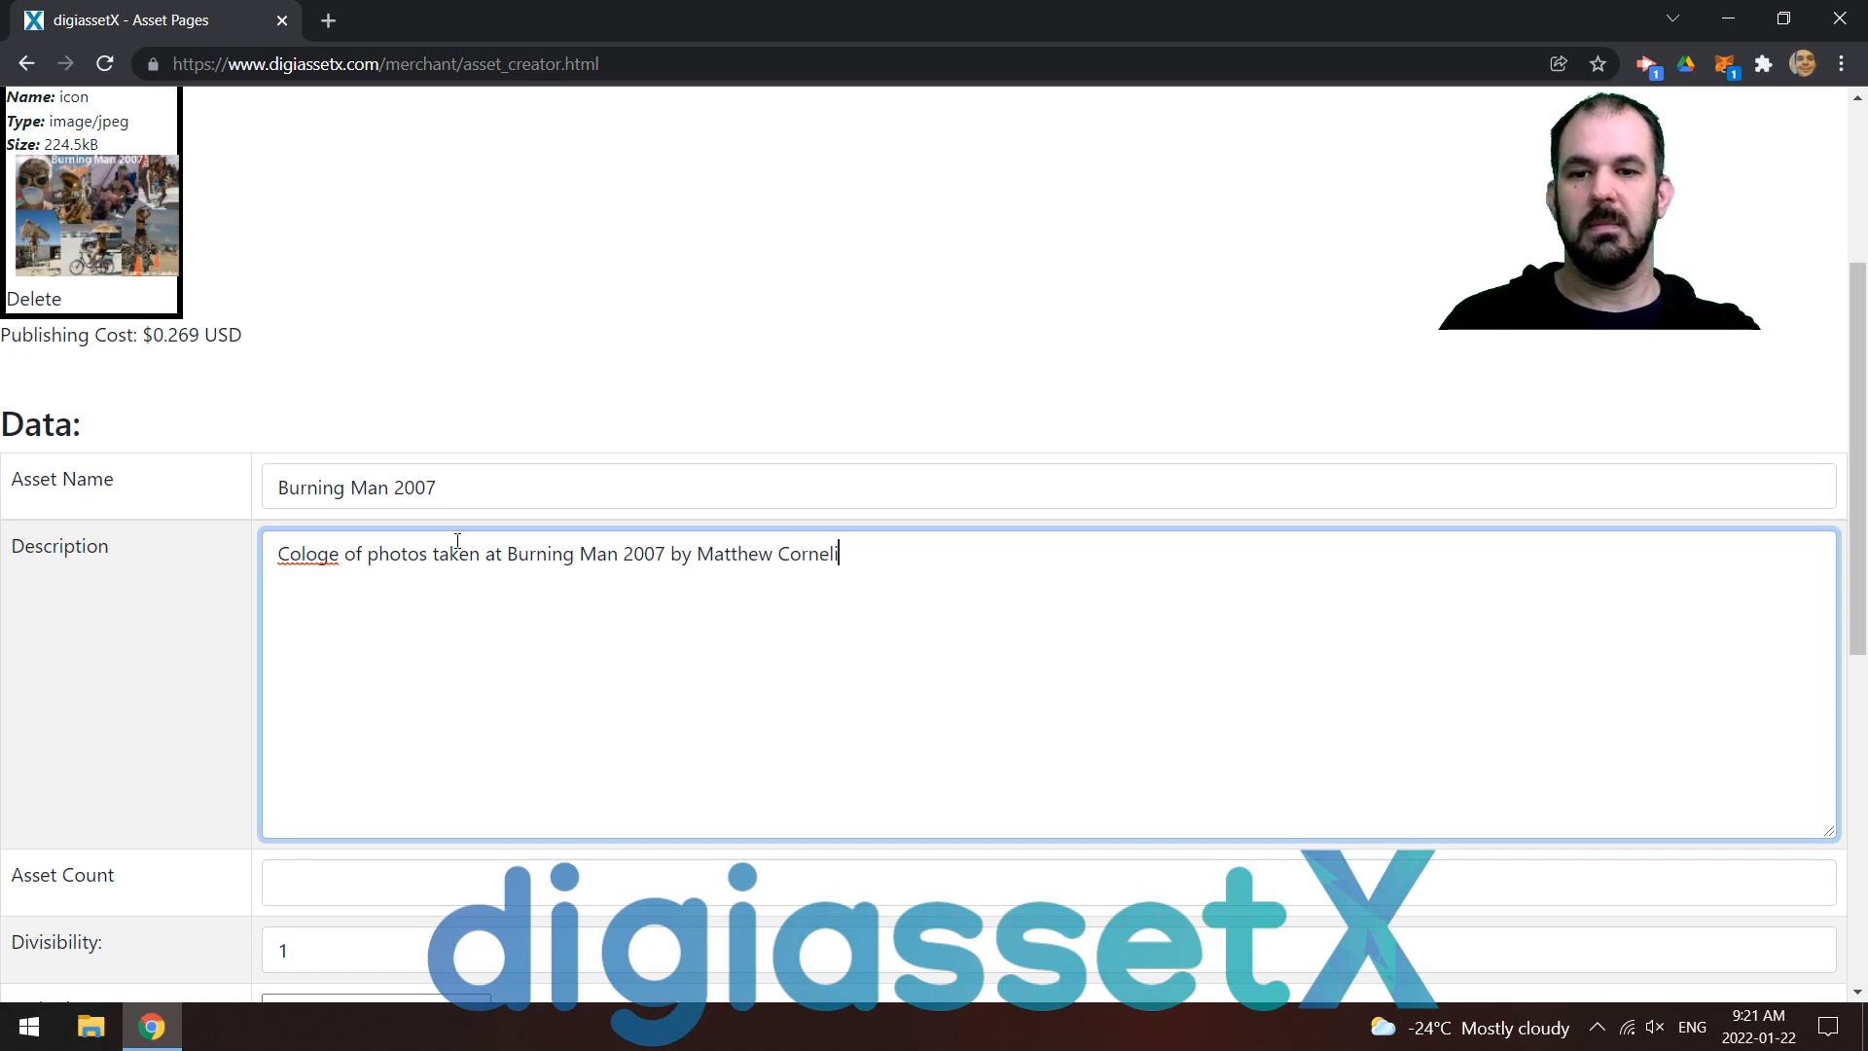
right_click(310, 541)
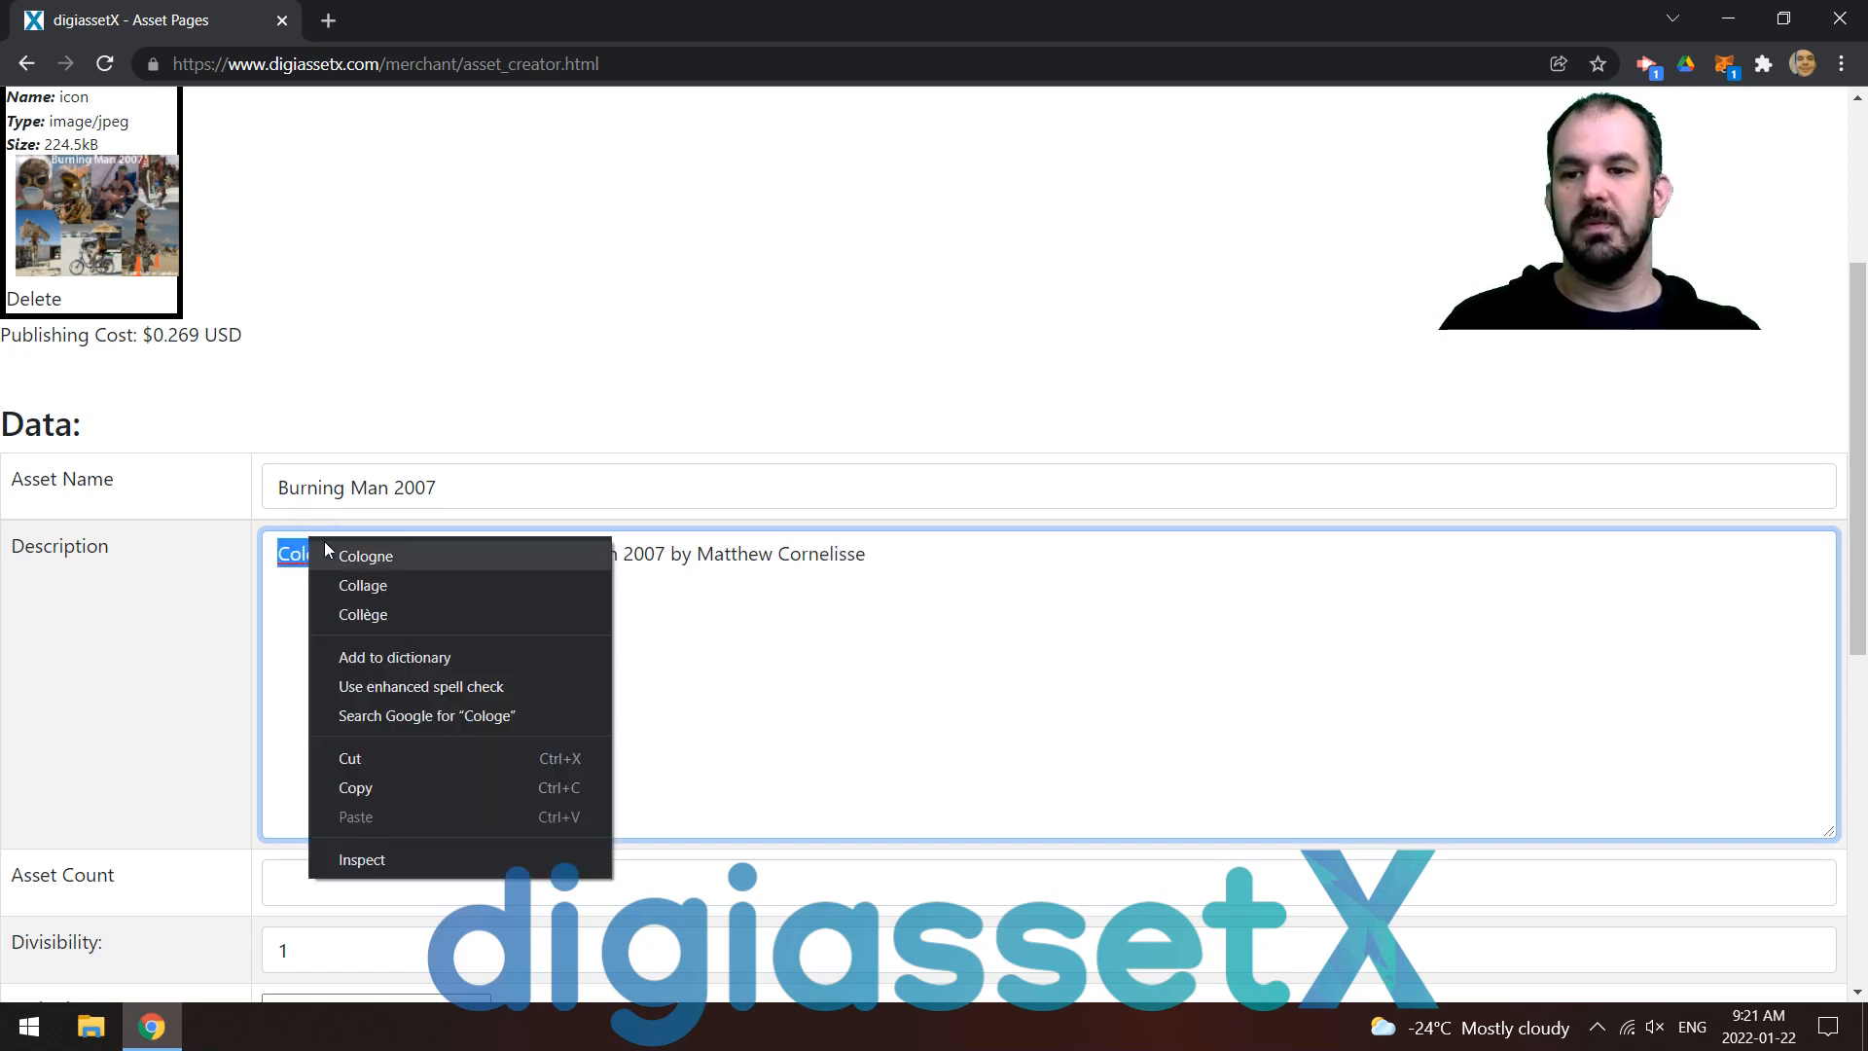
click(407, 583)
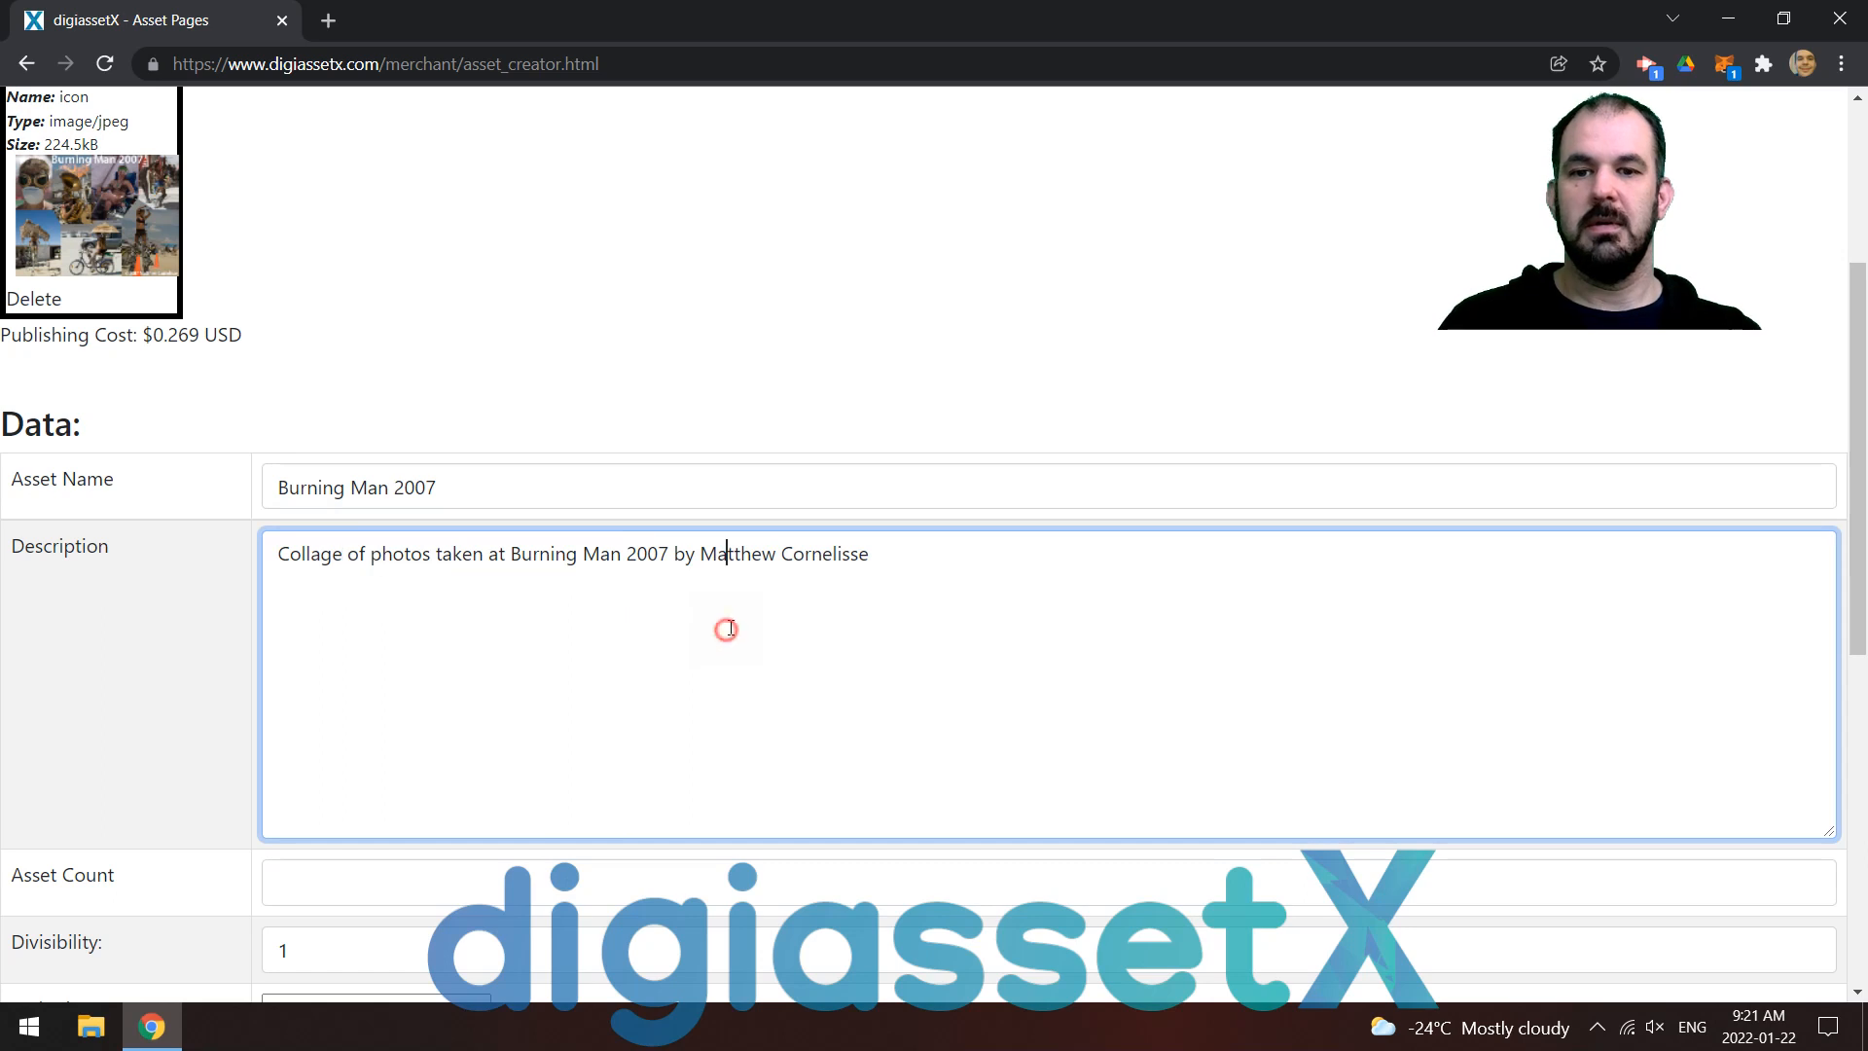
click(963, 597)
Set the asset count to 1 and the divisibility to 1
scroll(962, 597, down, 3)
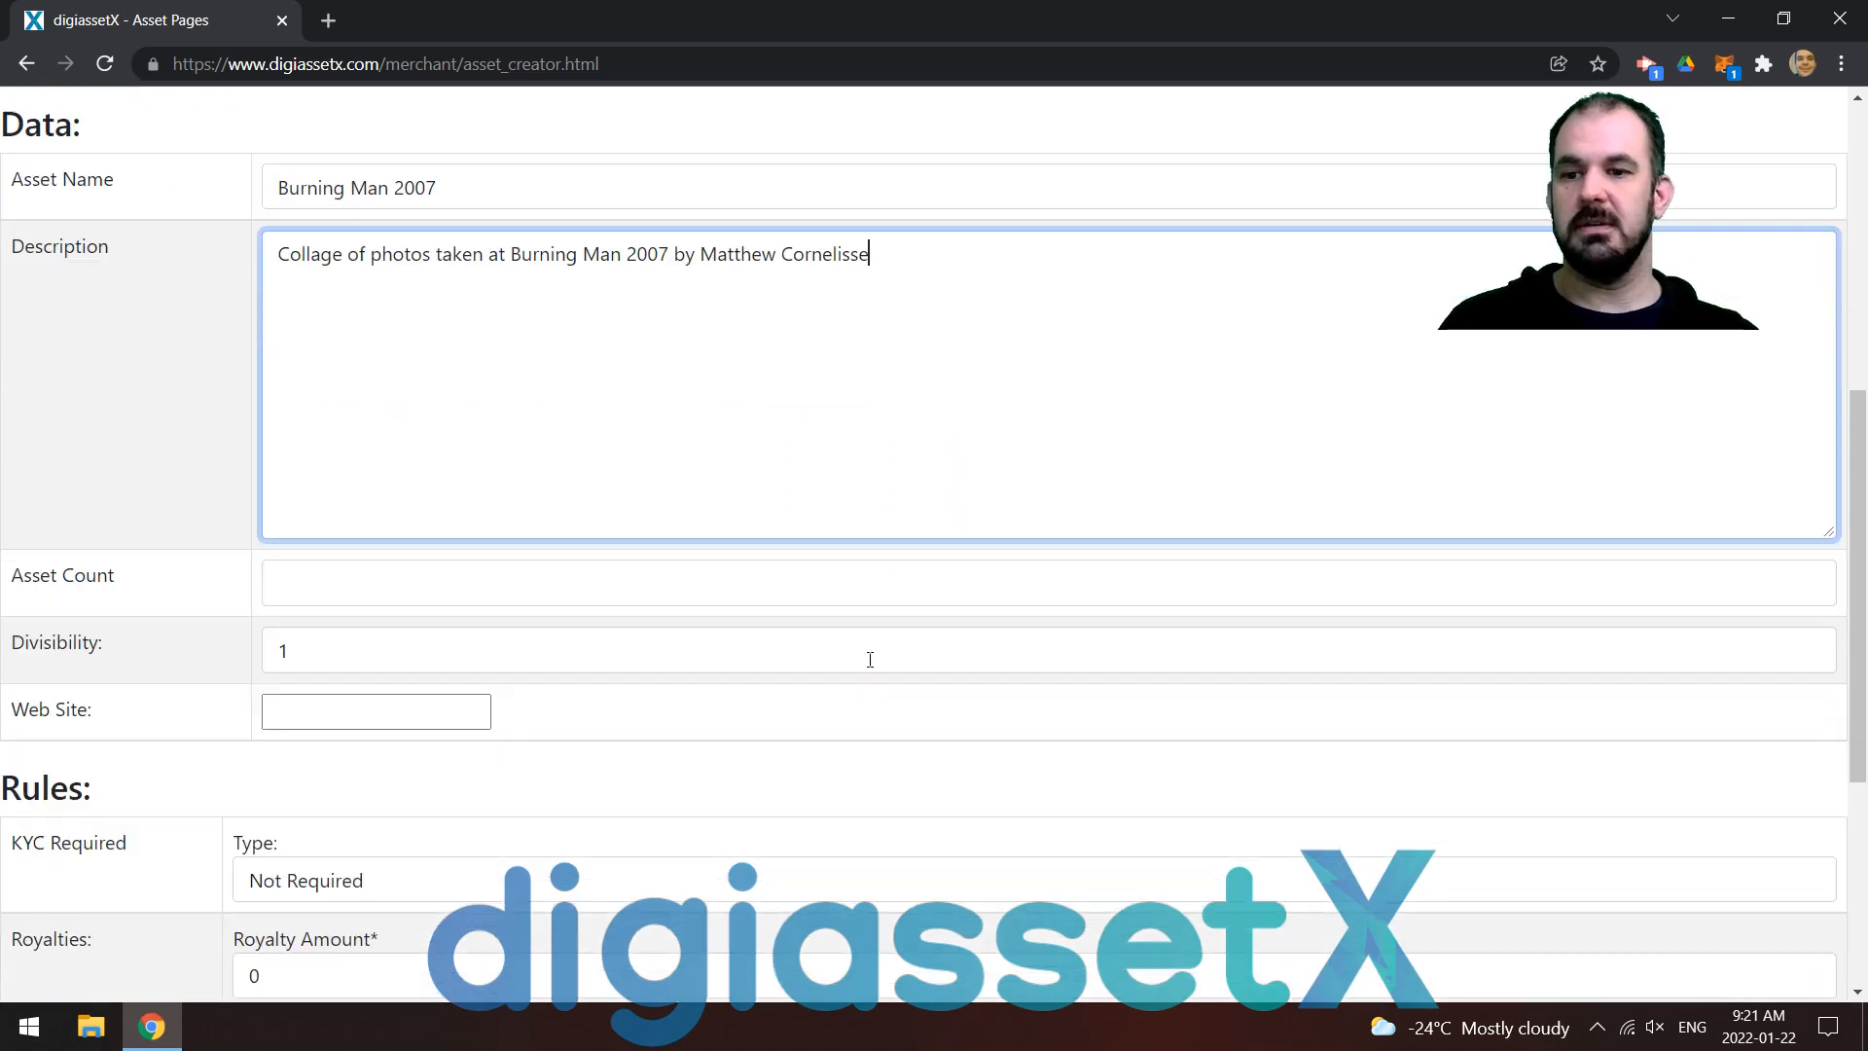
click(304, 524)
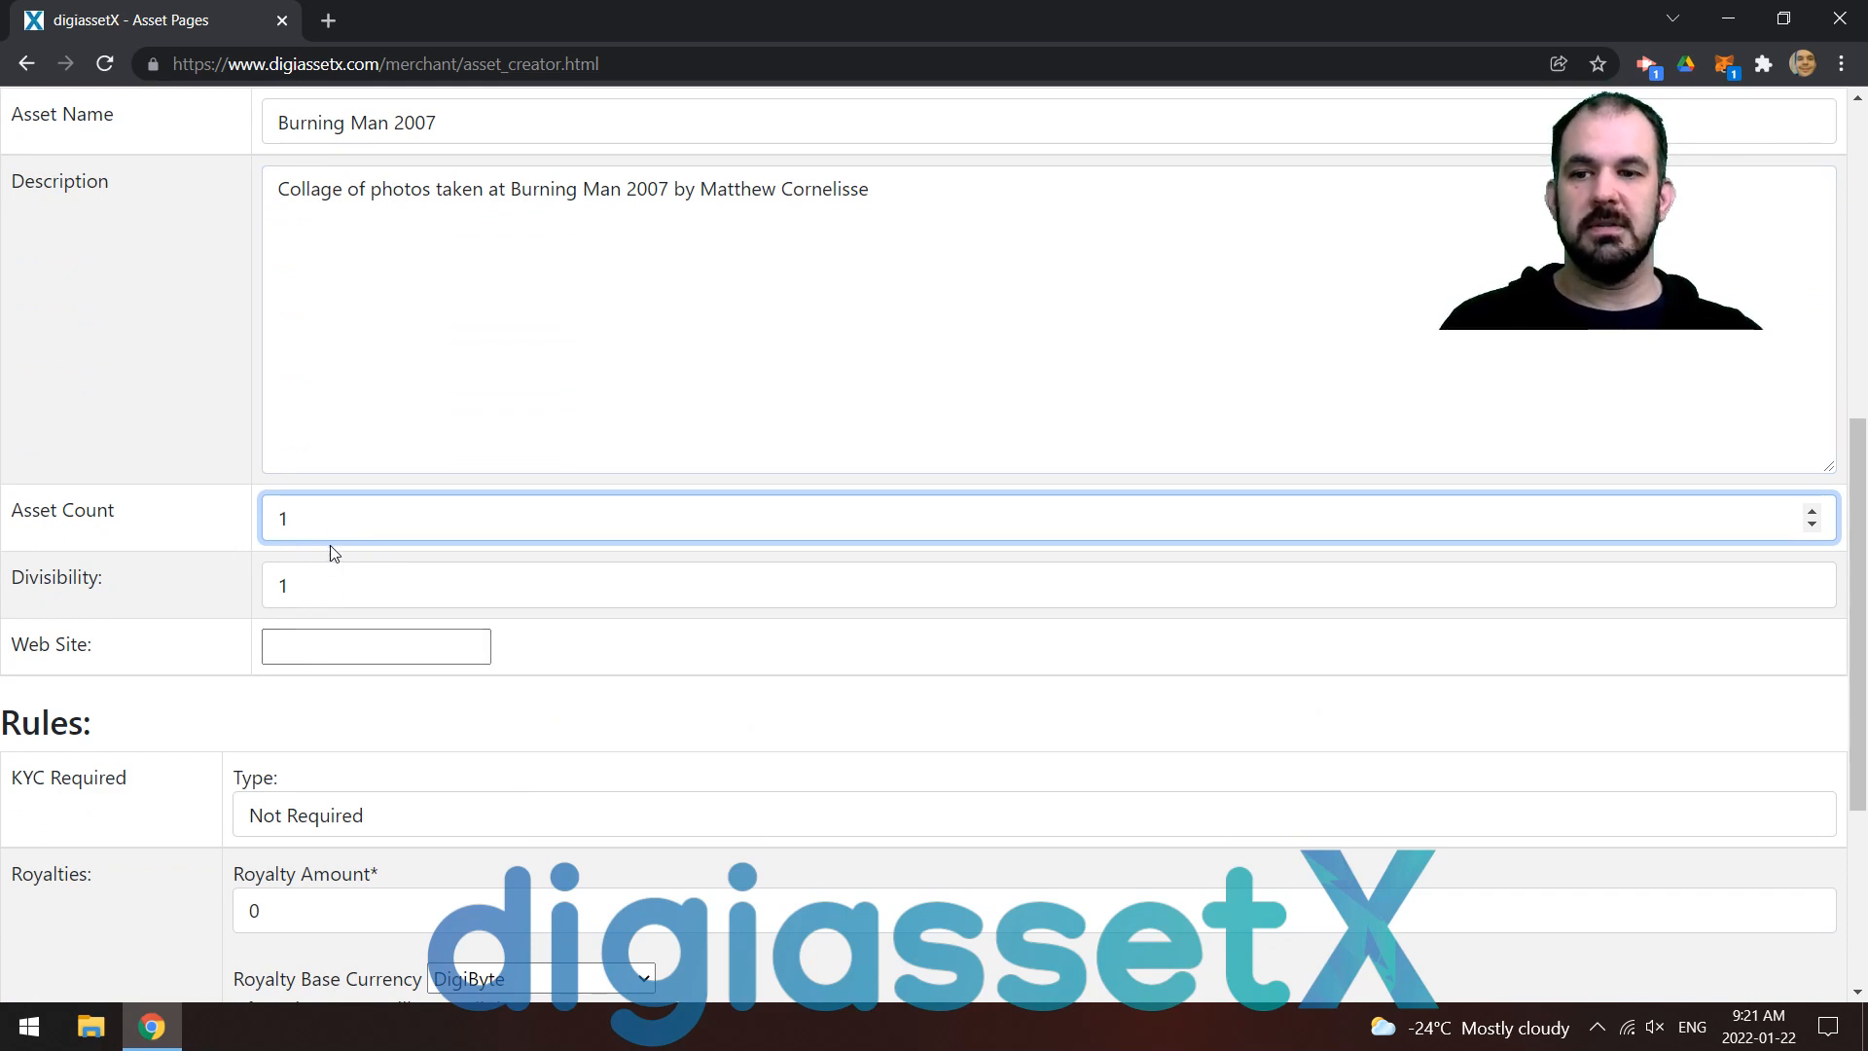
click(310, 590)
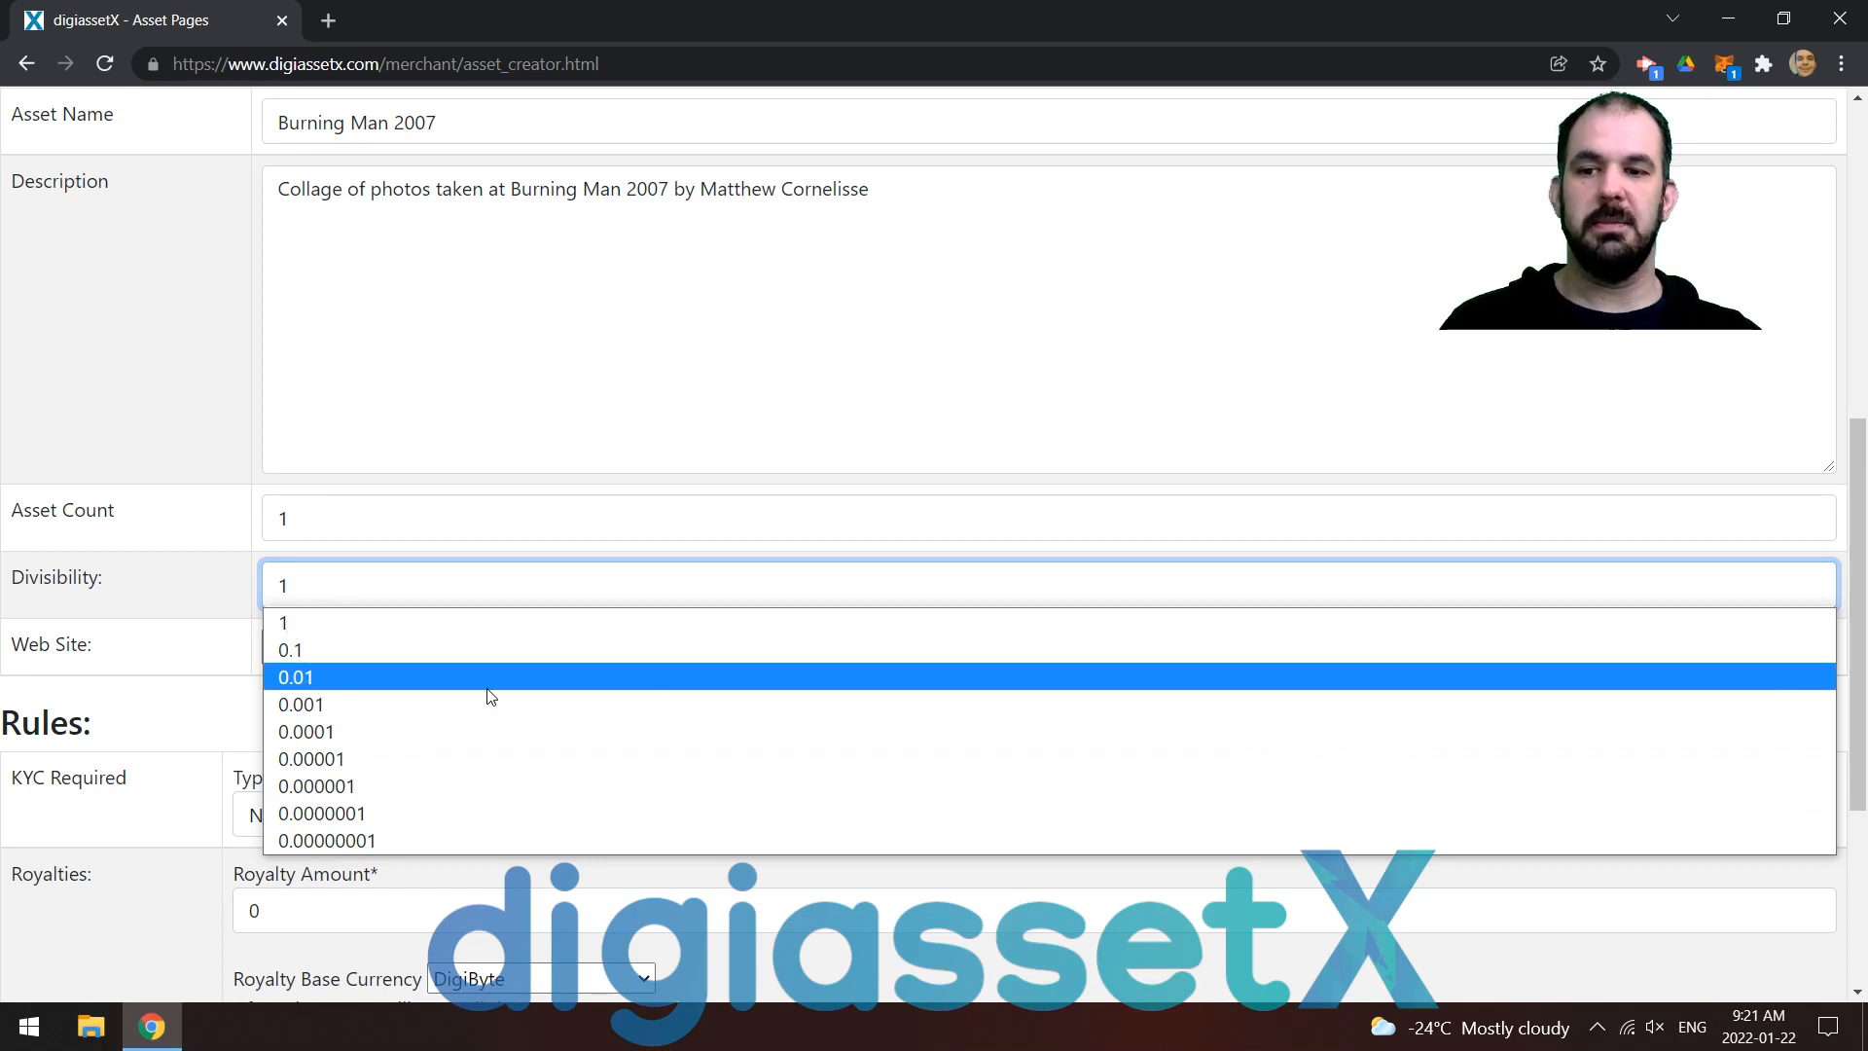
click(366, 590)
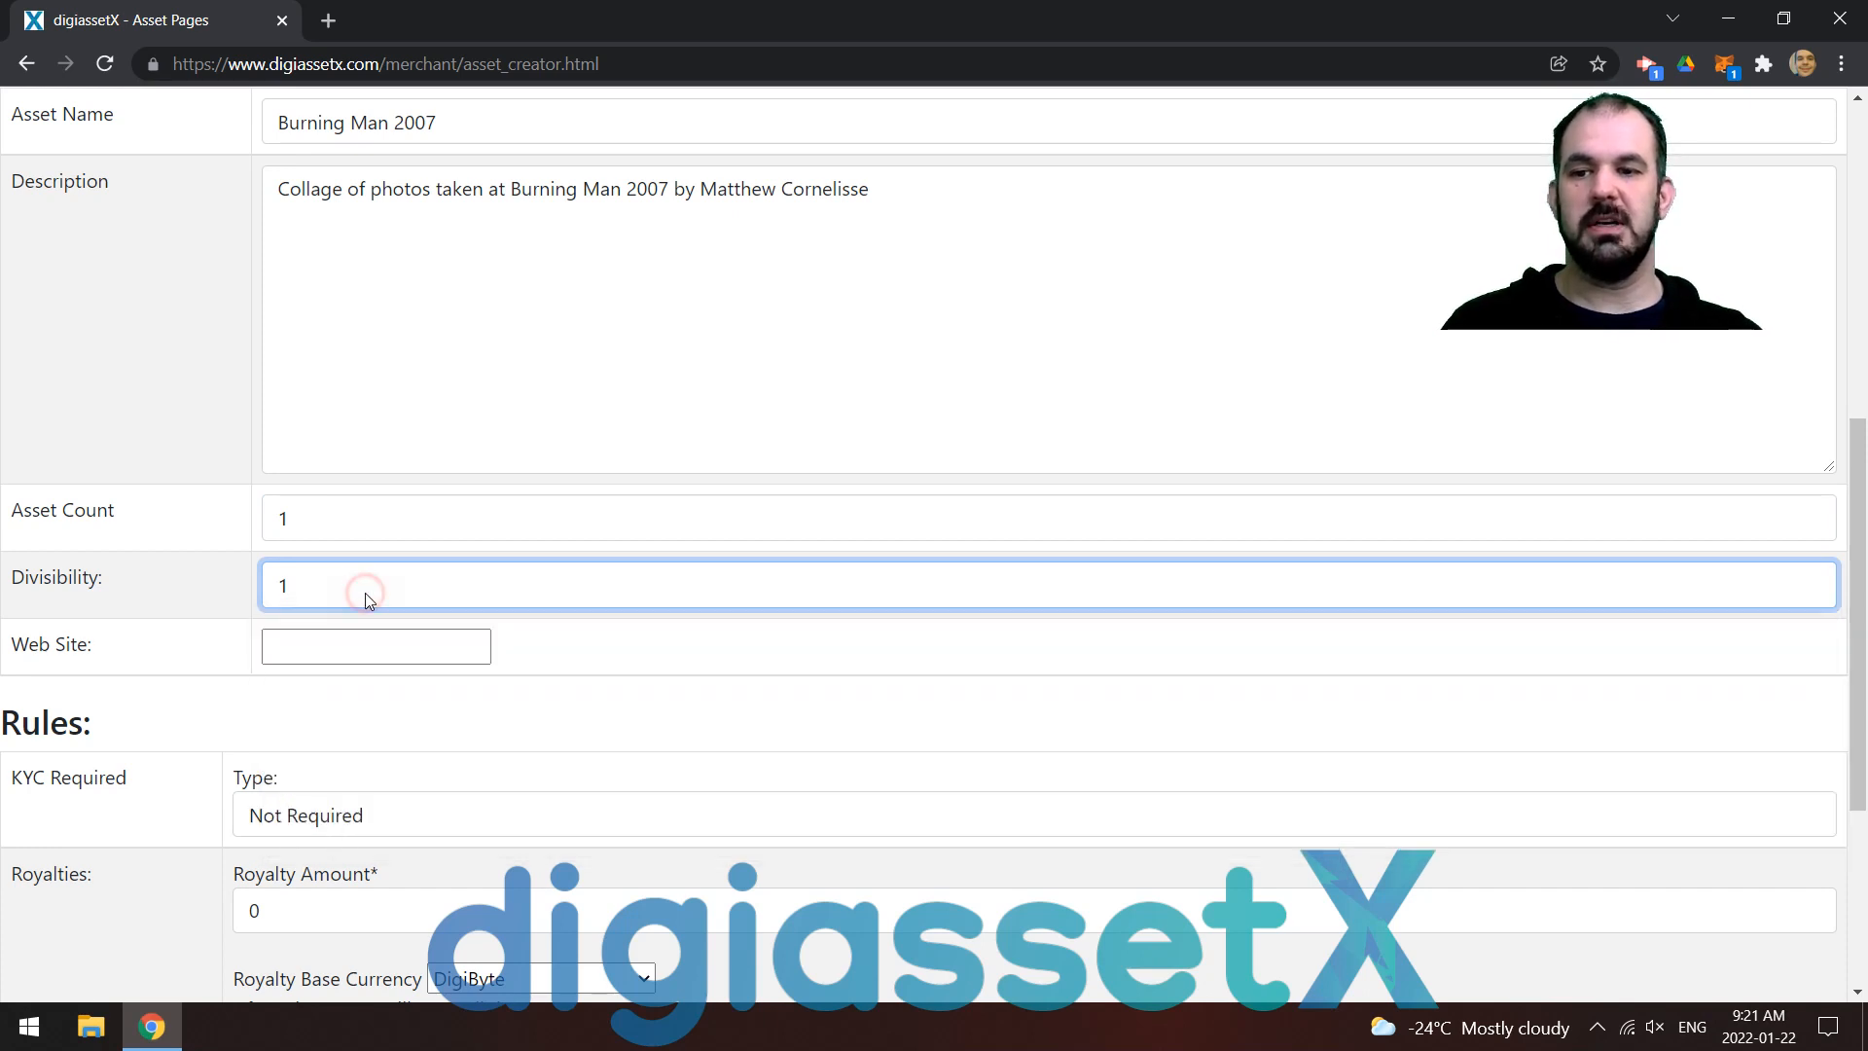
Set the royalty amount to 1 with Canadian Dollars as the royalty base currency
scroll(701, 626, down, 2)
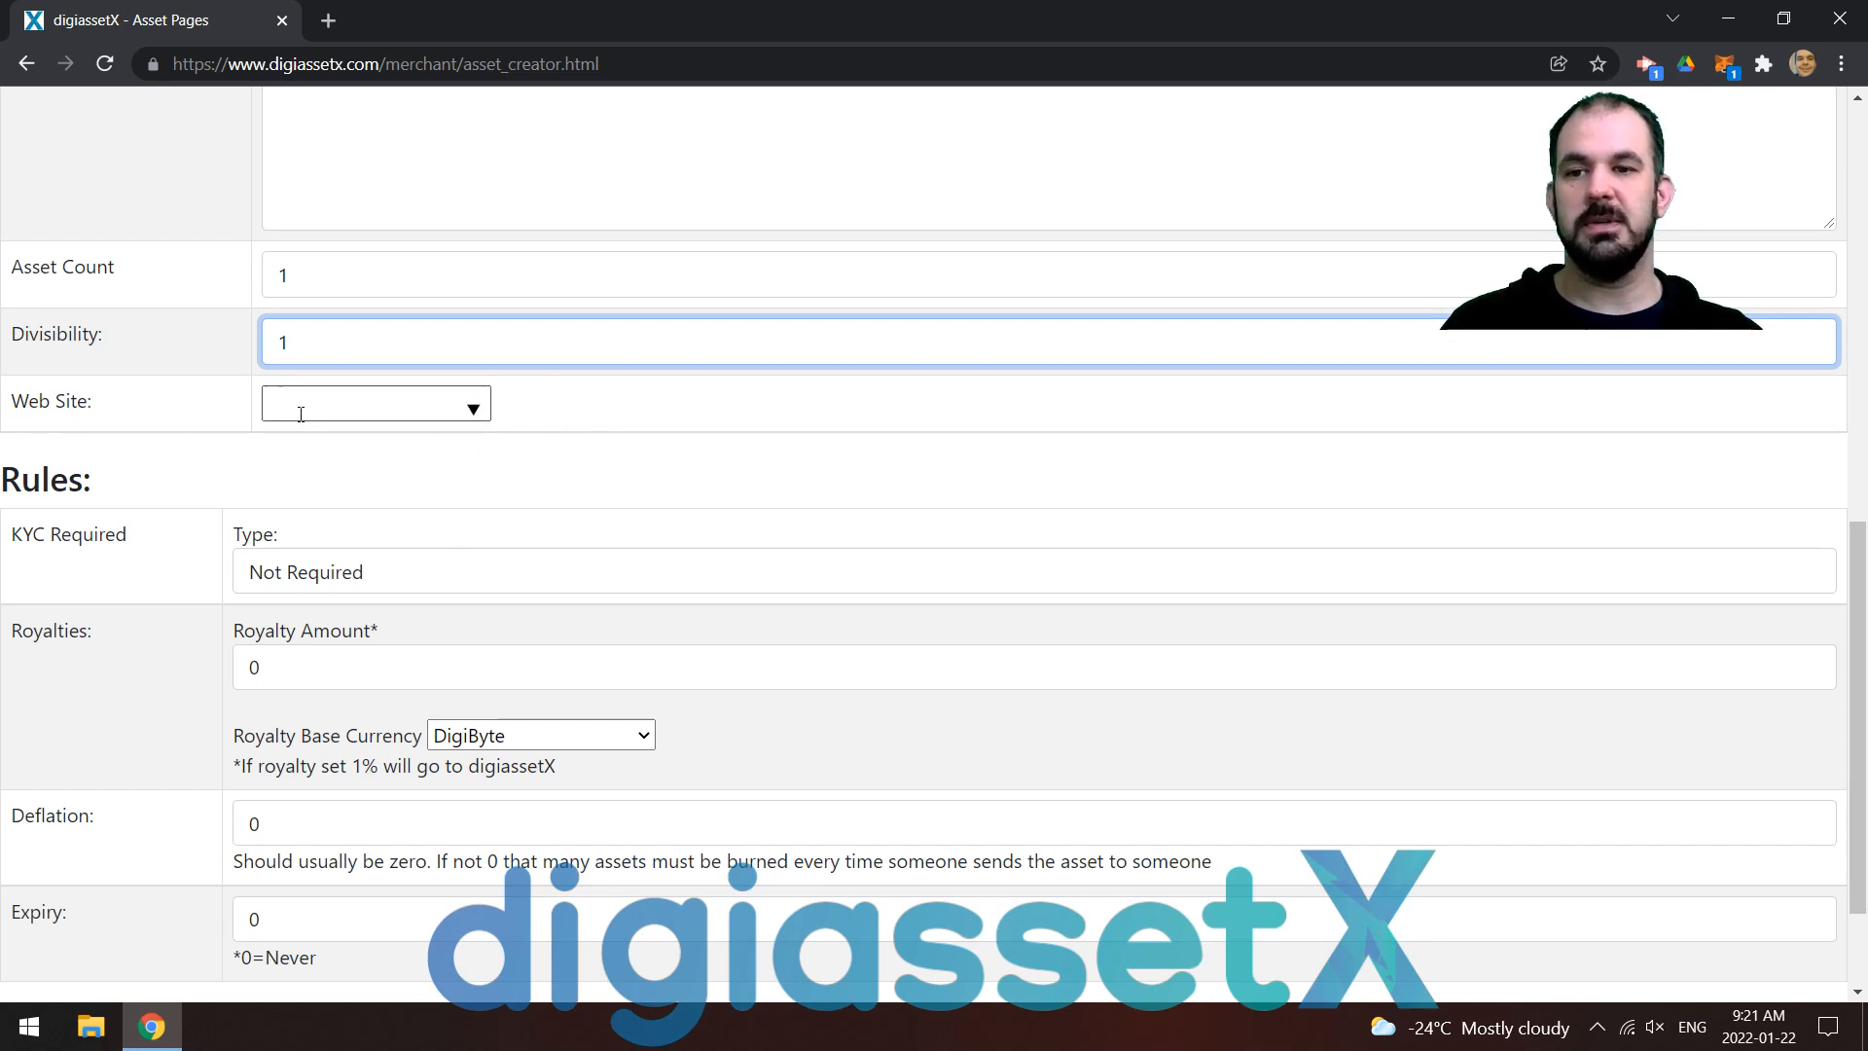
scroll(1039, 434, down, 2)
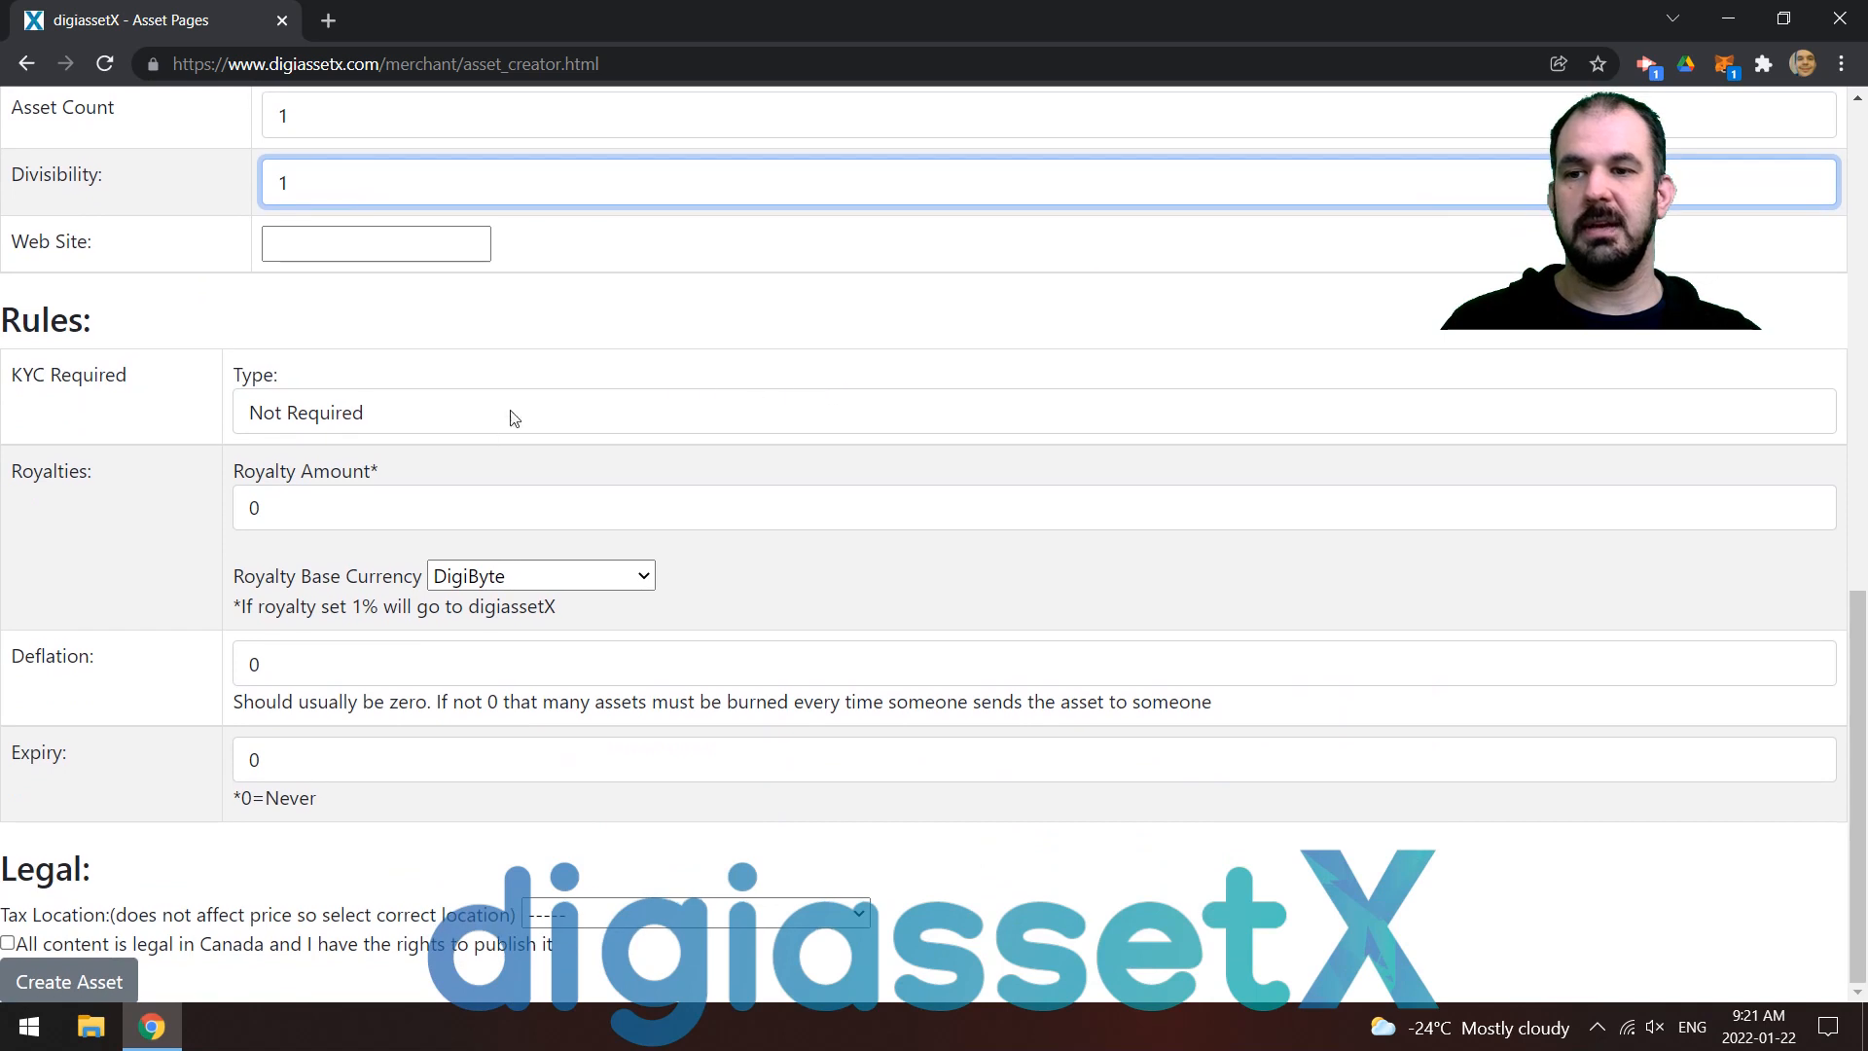
key(Tab)
key(Tab)
key(Tab)
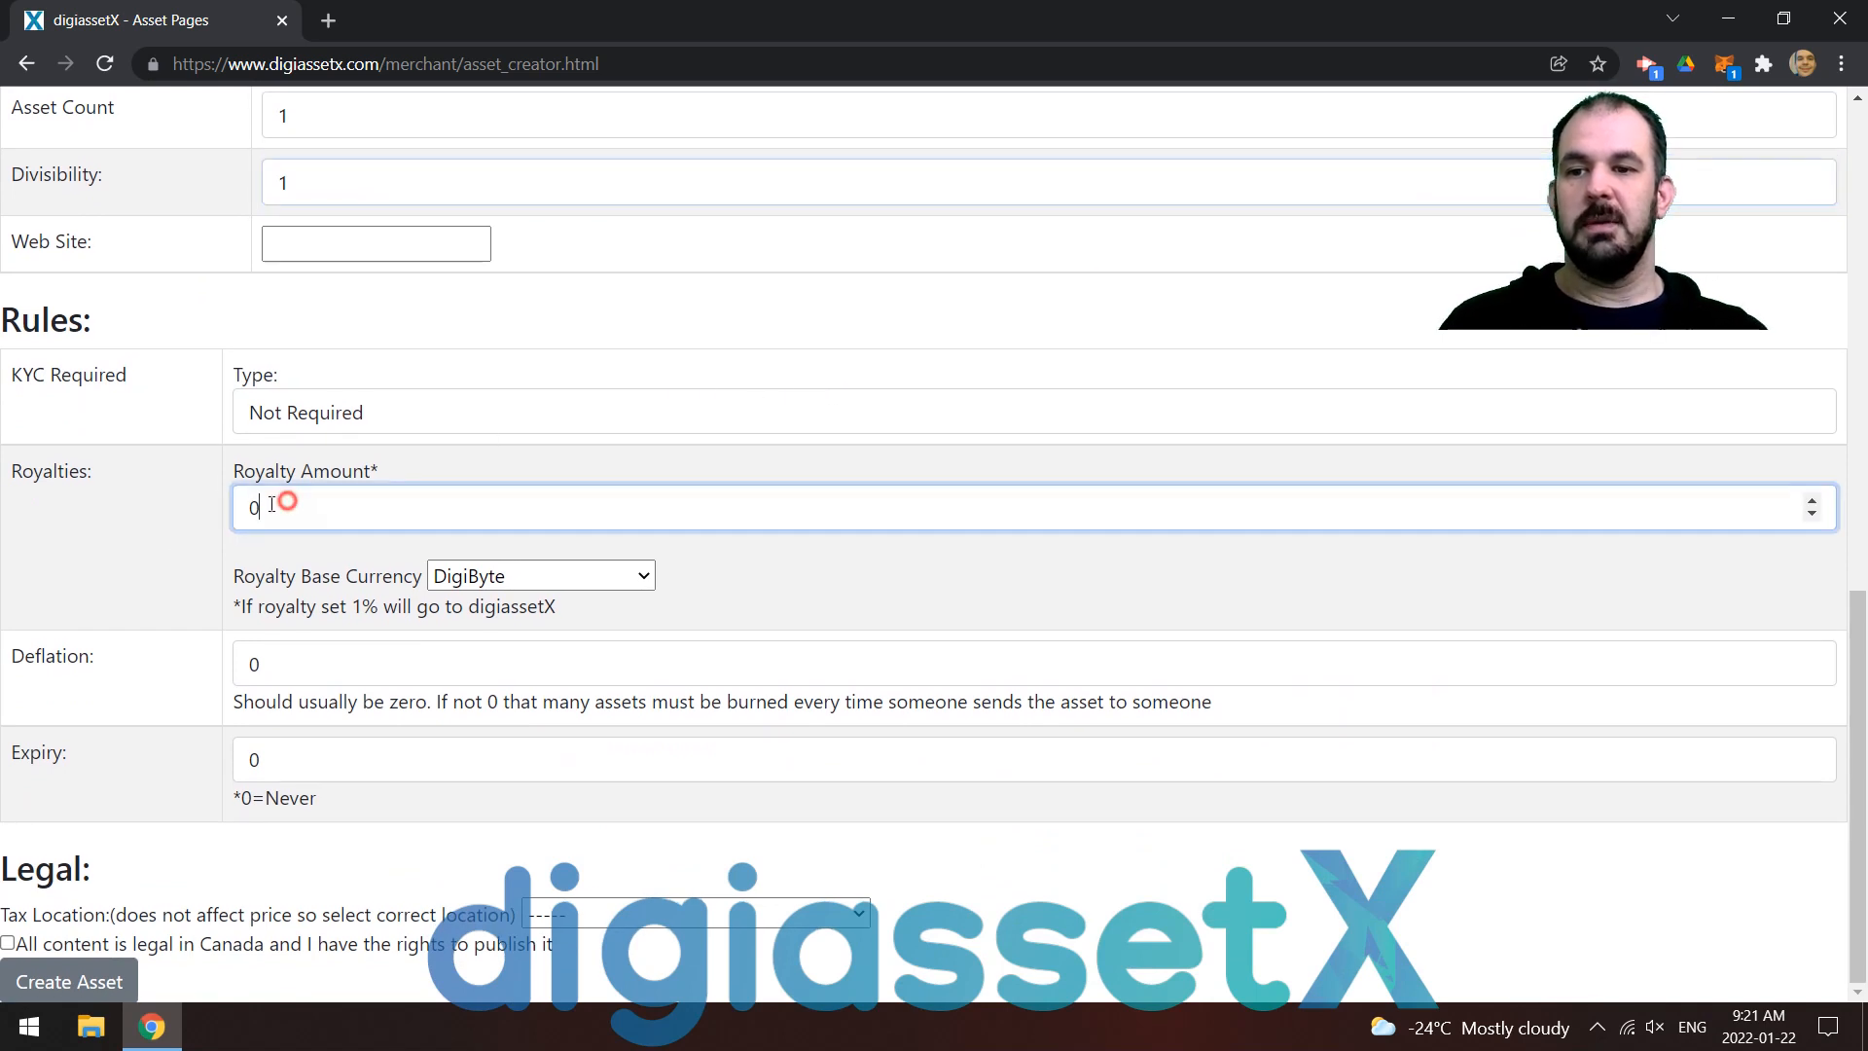
text(1)
click(501, 578)
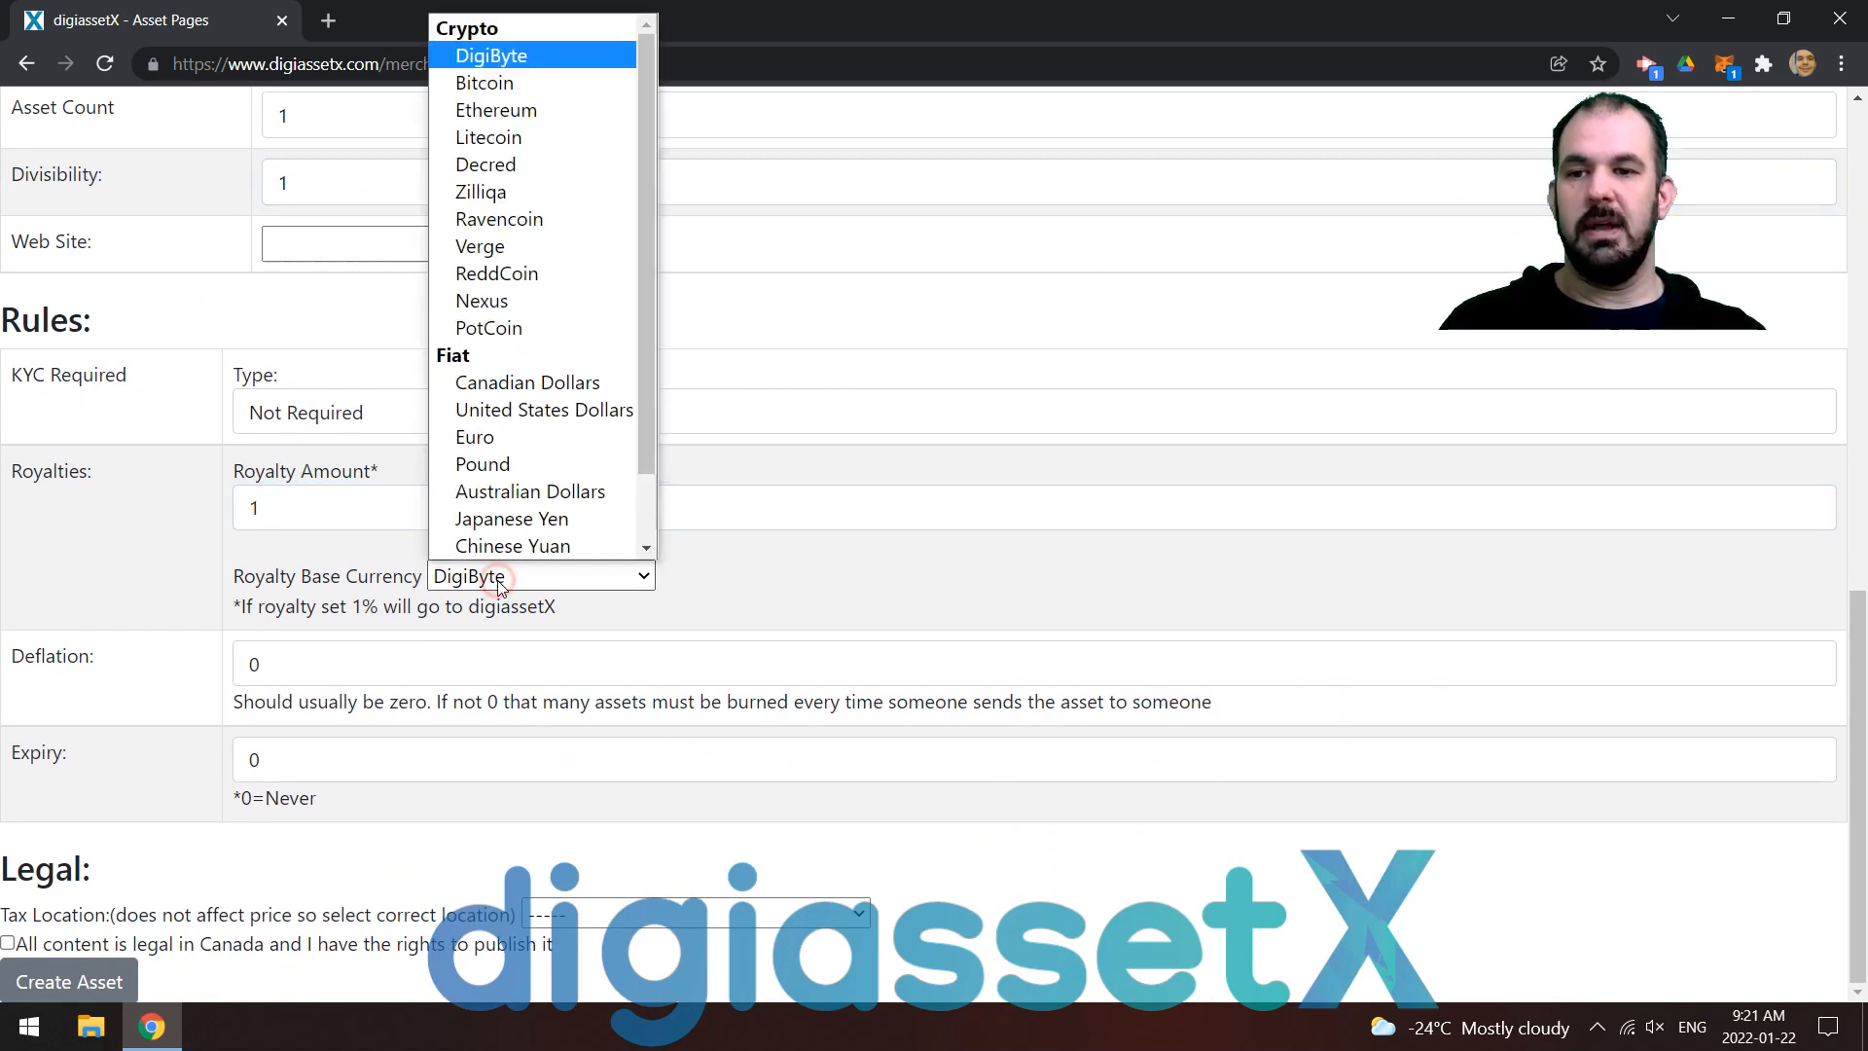
click(510, 385)
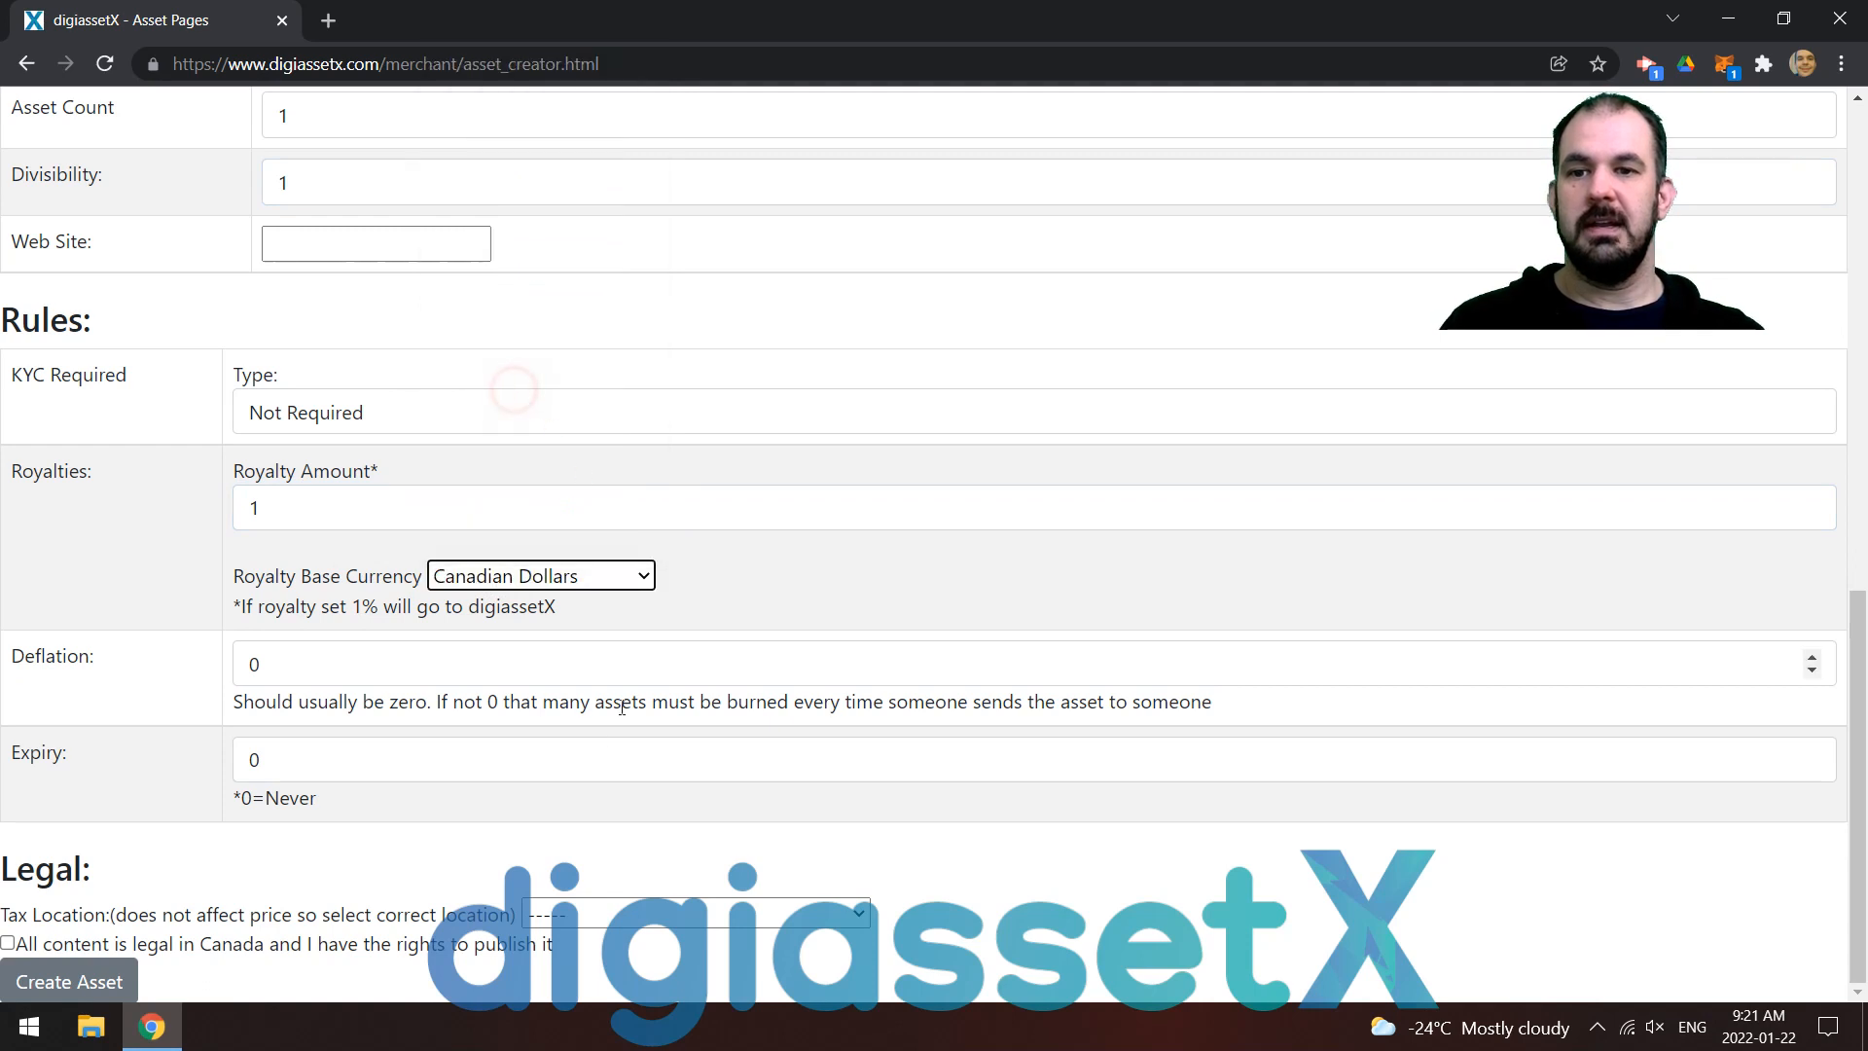
click(871, 545)
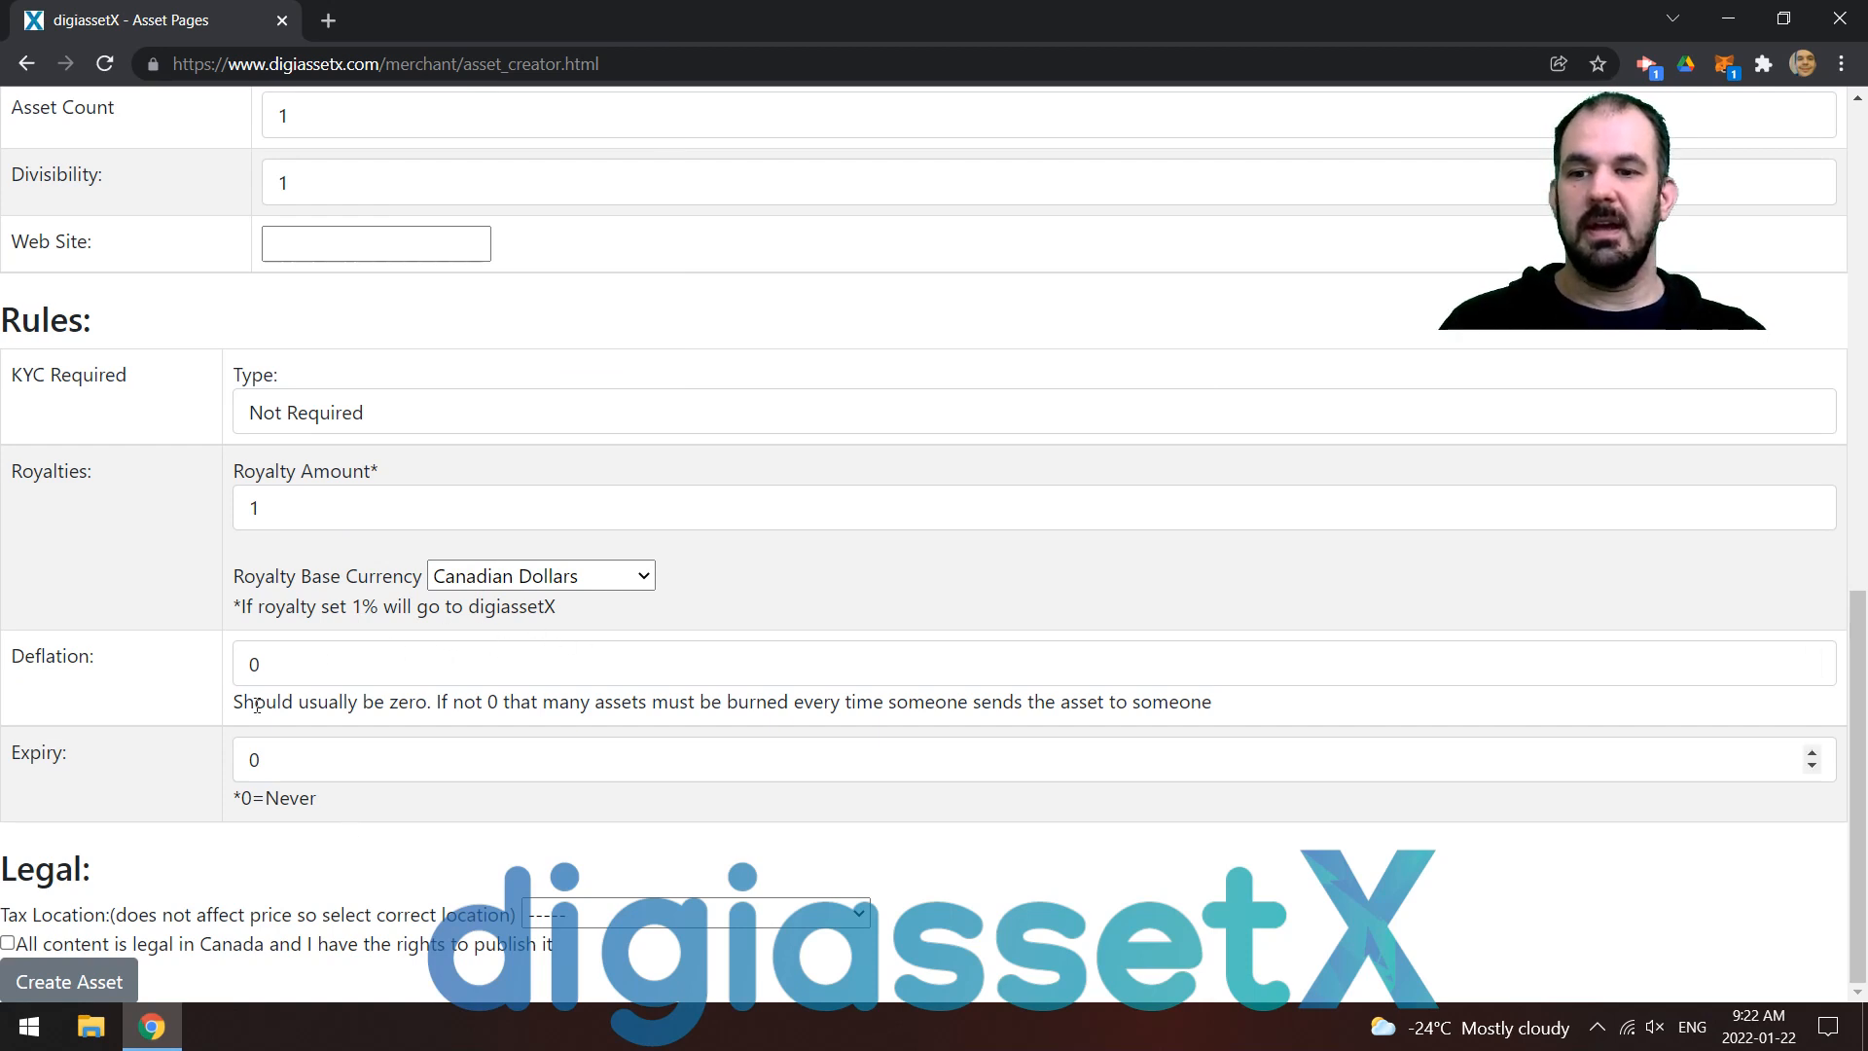
Set the tax location to Canada, Manitoba and declare that all content is legal in Canada with the rights to publish it
click(584, 914)
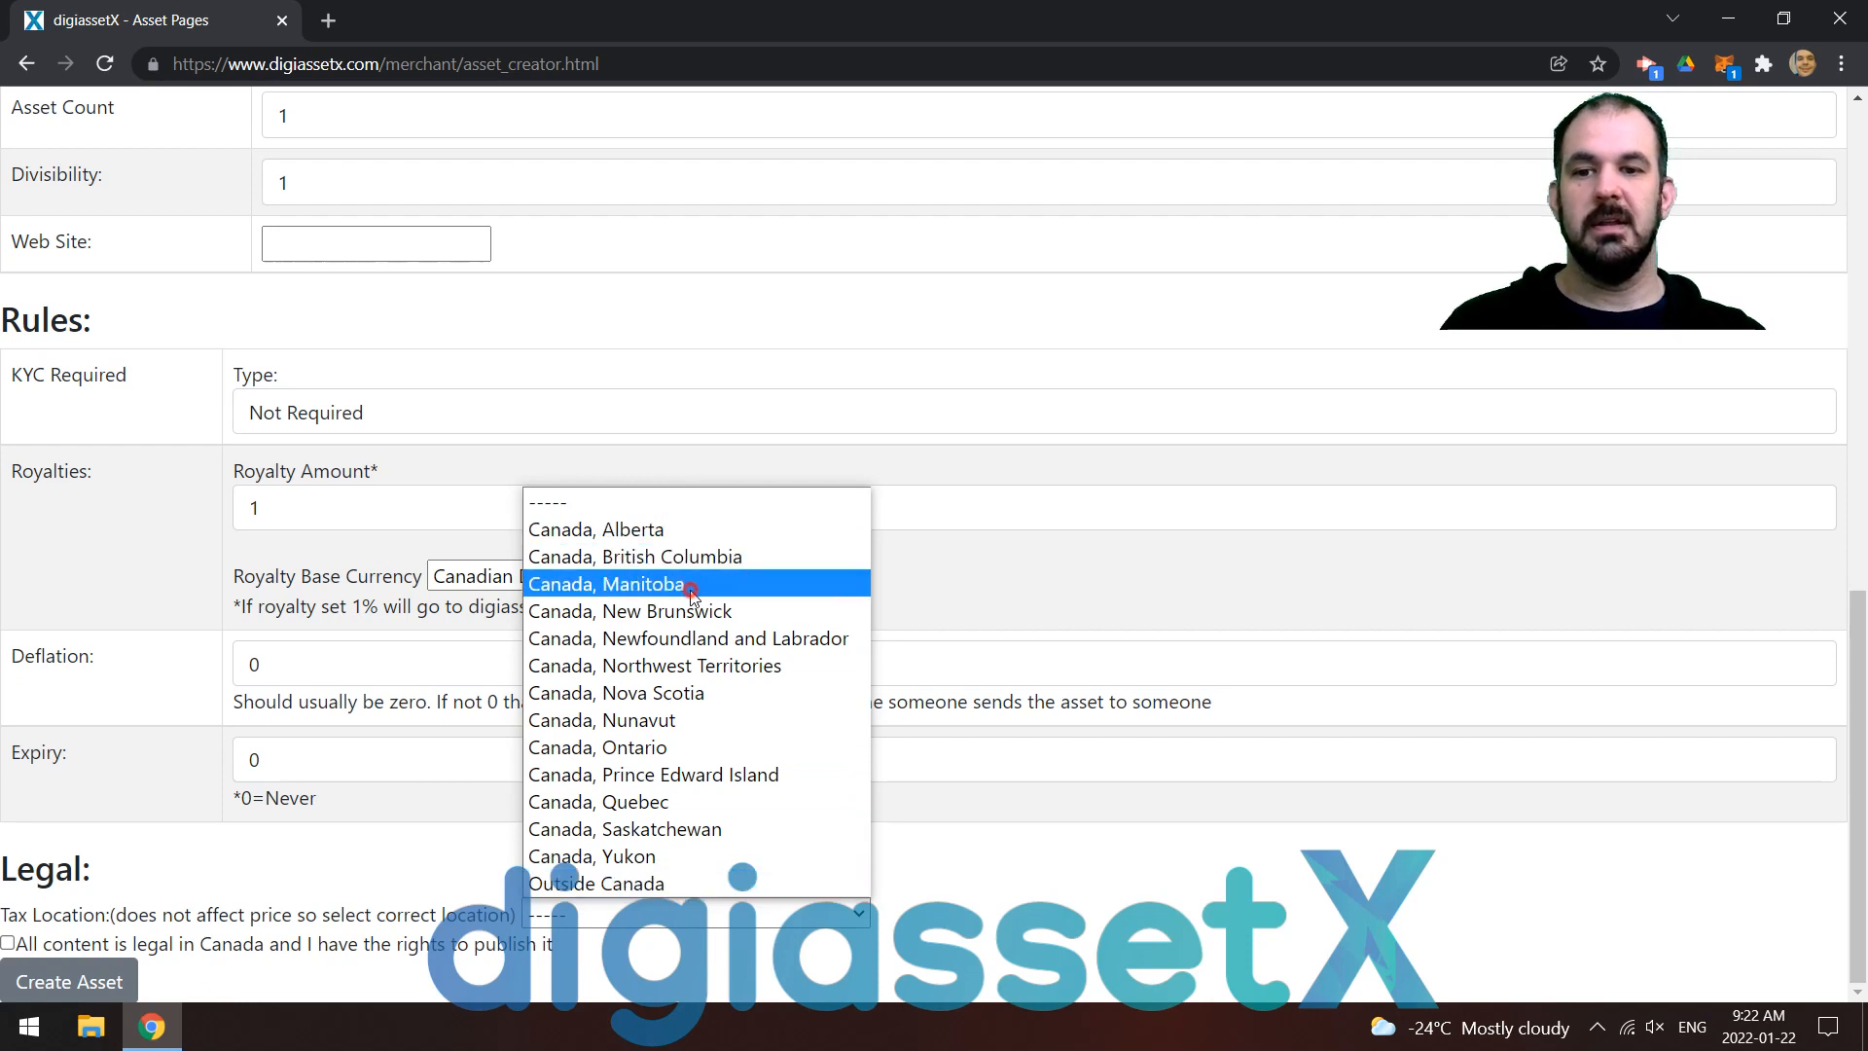
click(713, 588)
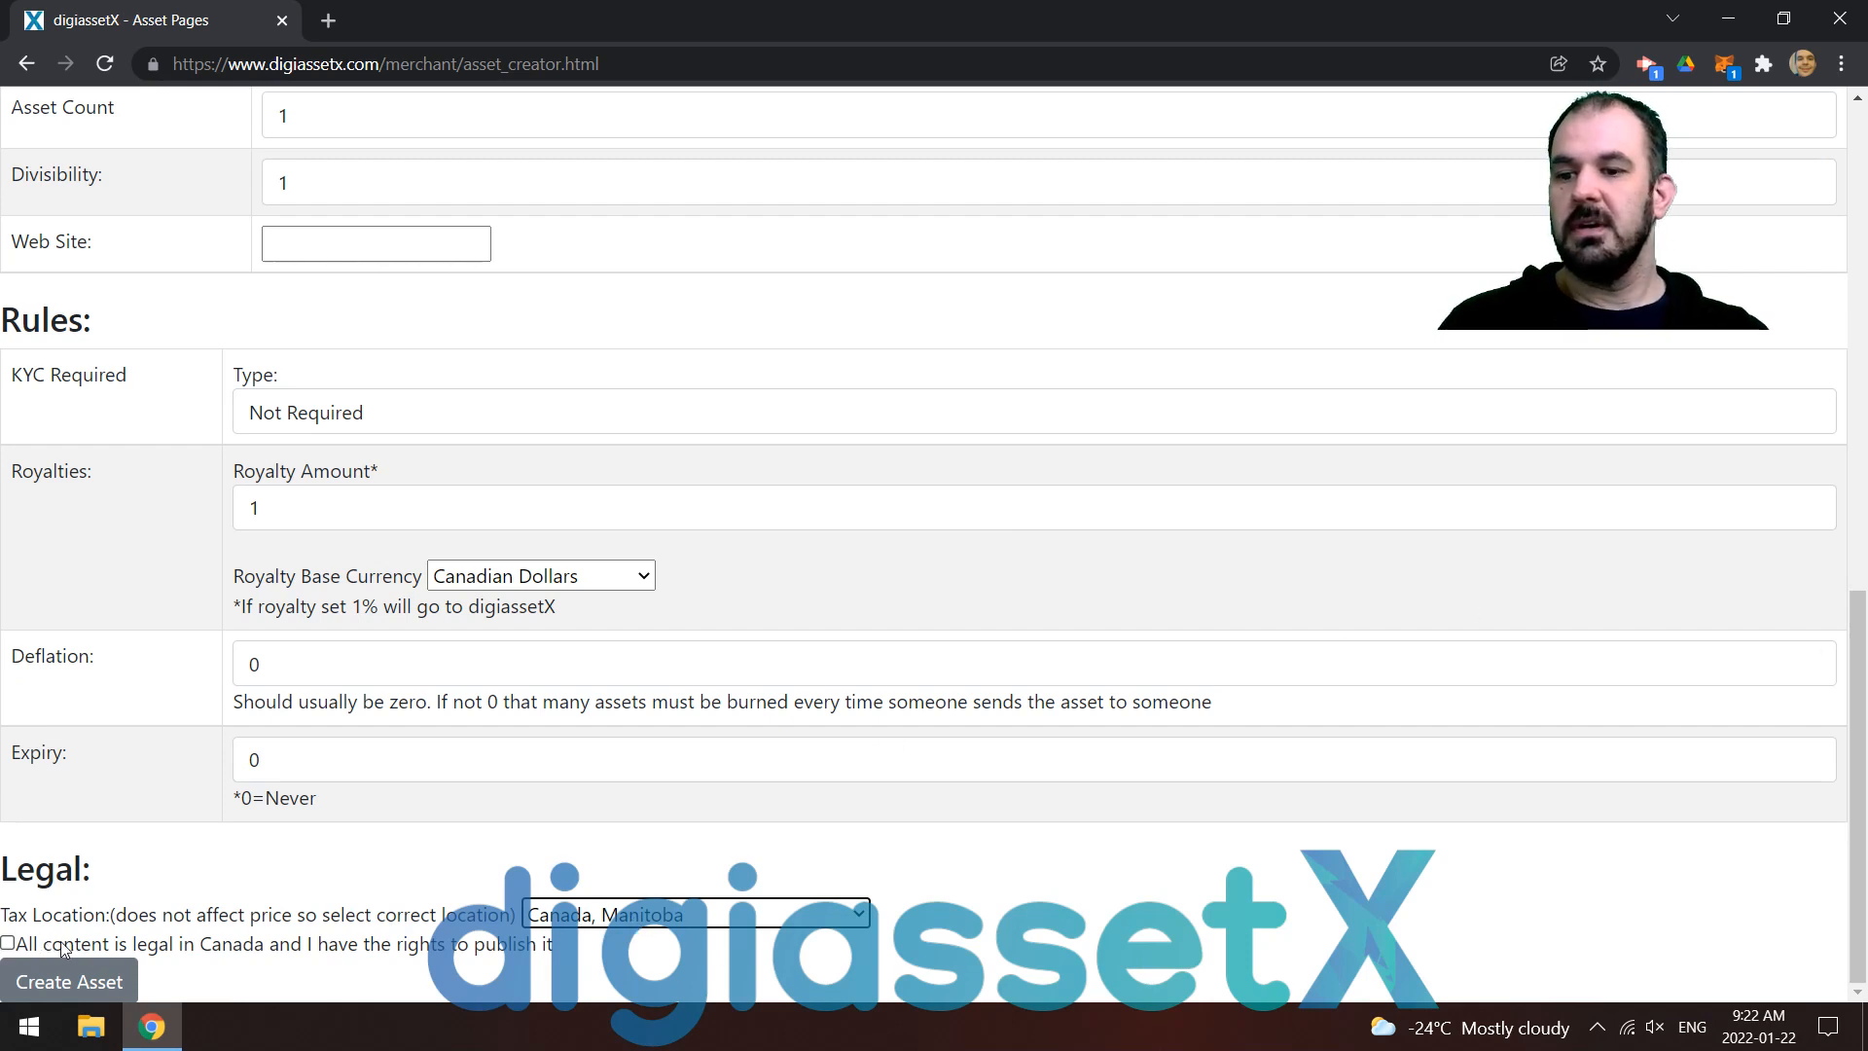
drag(211, 945, 117, 951)
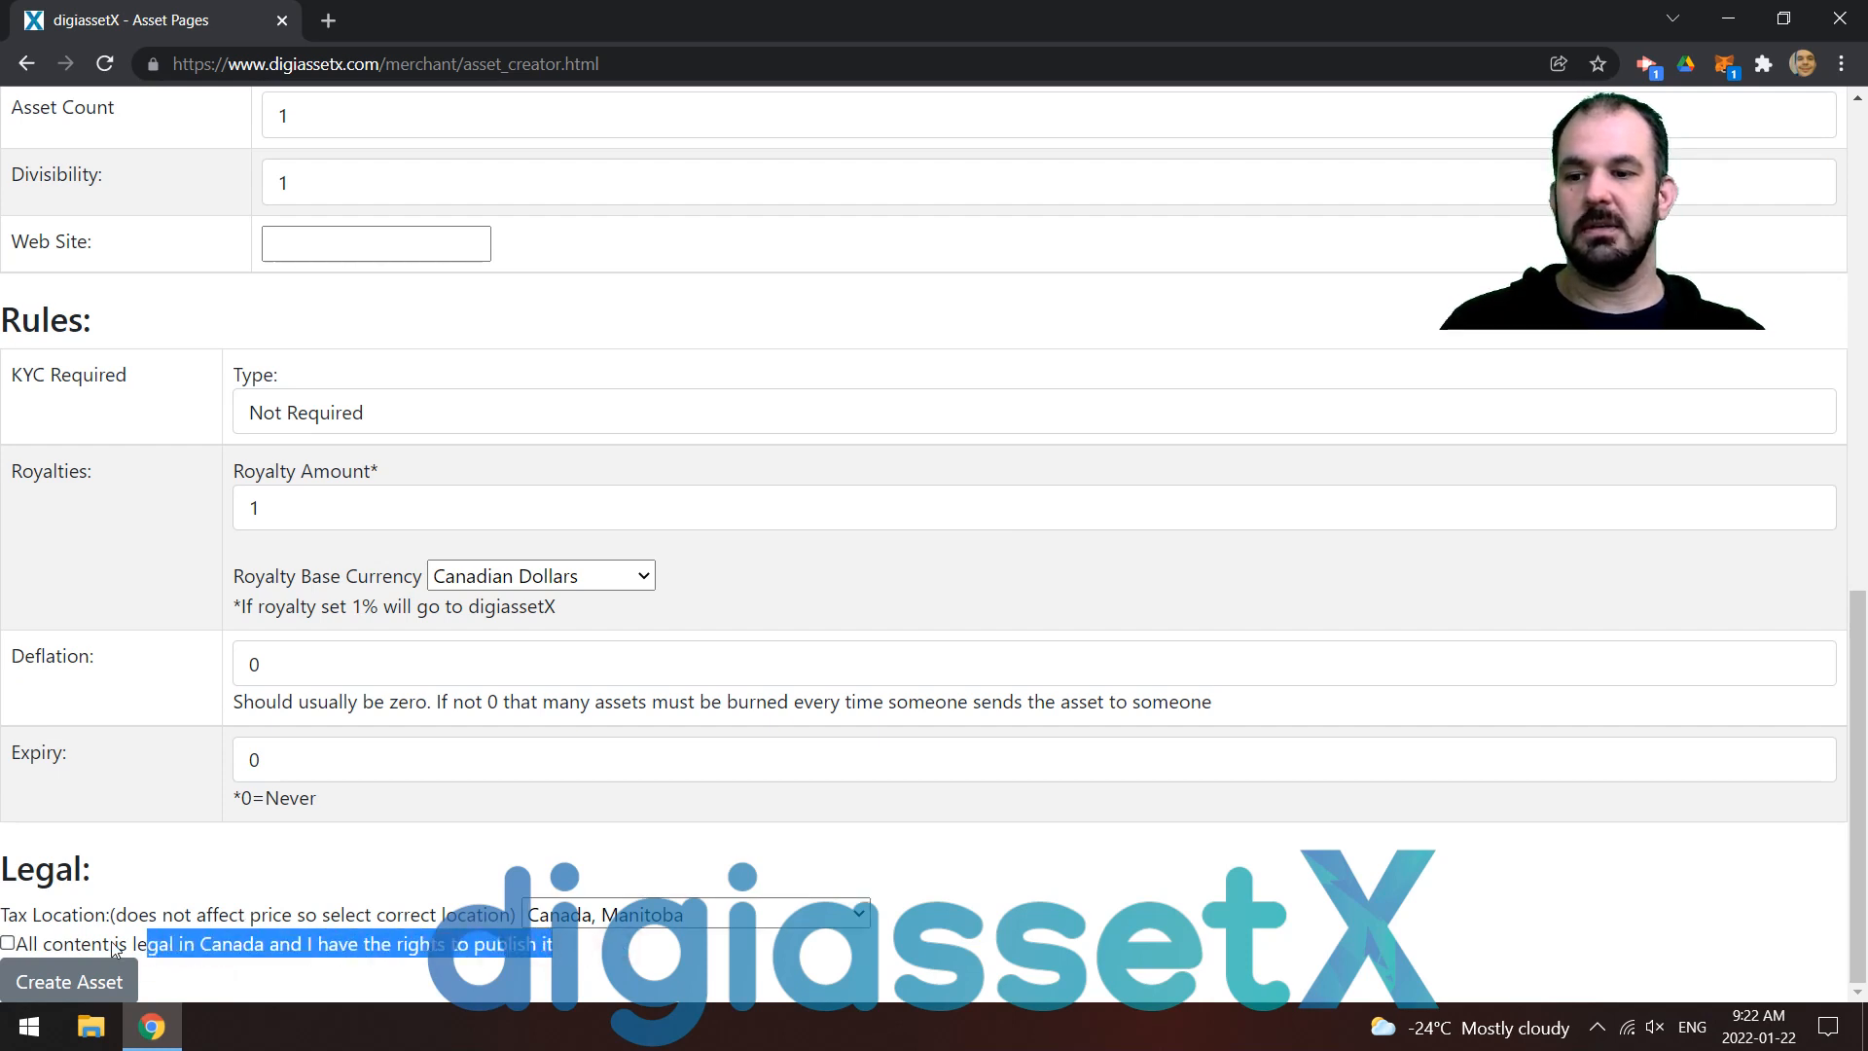
click(7, 943)
Create the Burning Man 2007 asset and dismiss the creation message
click(72, 984)
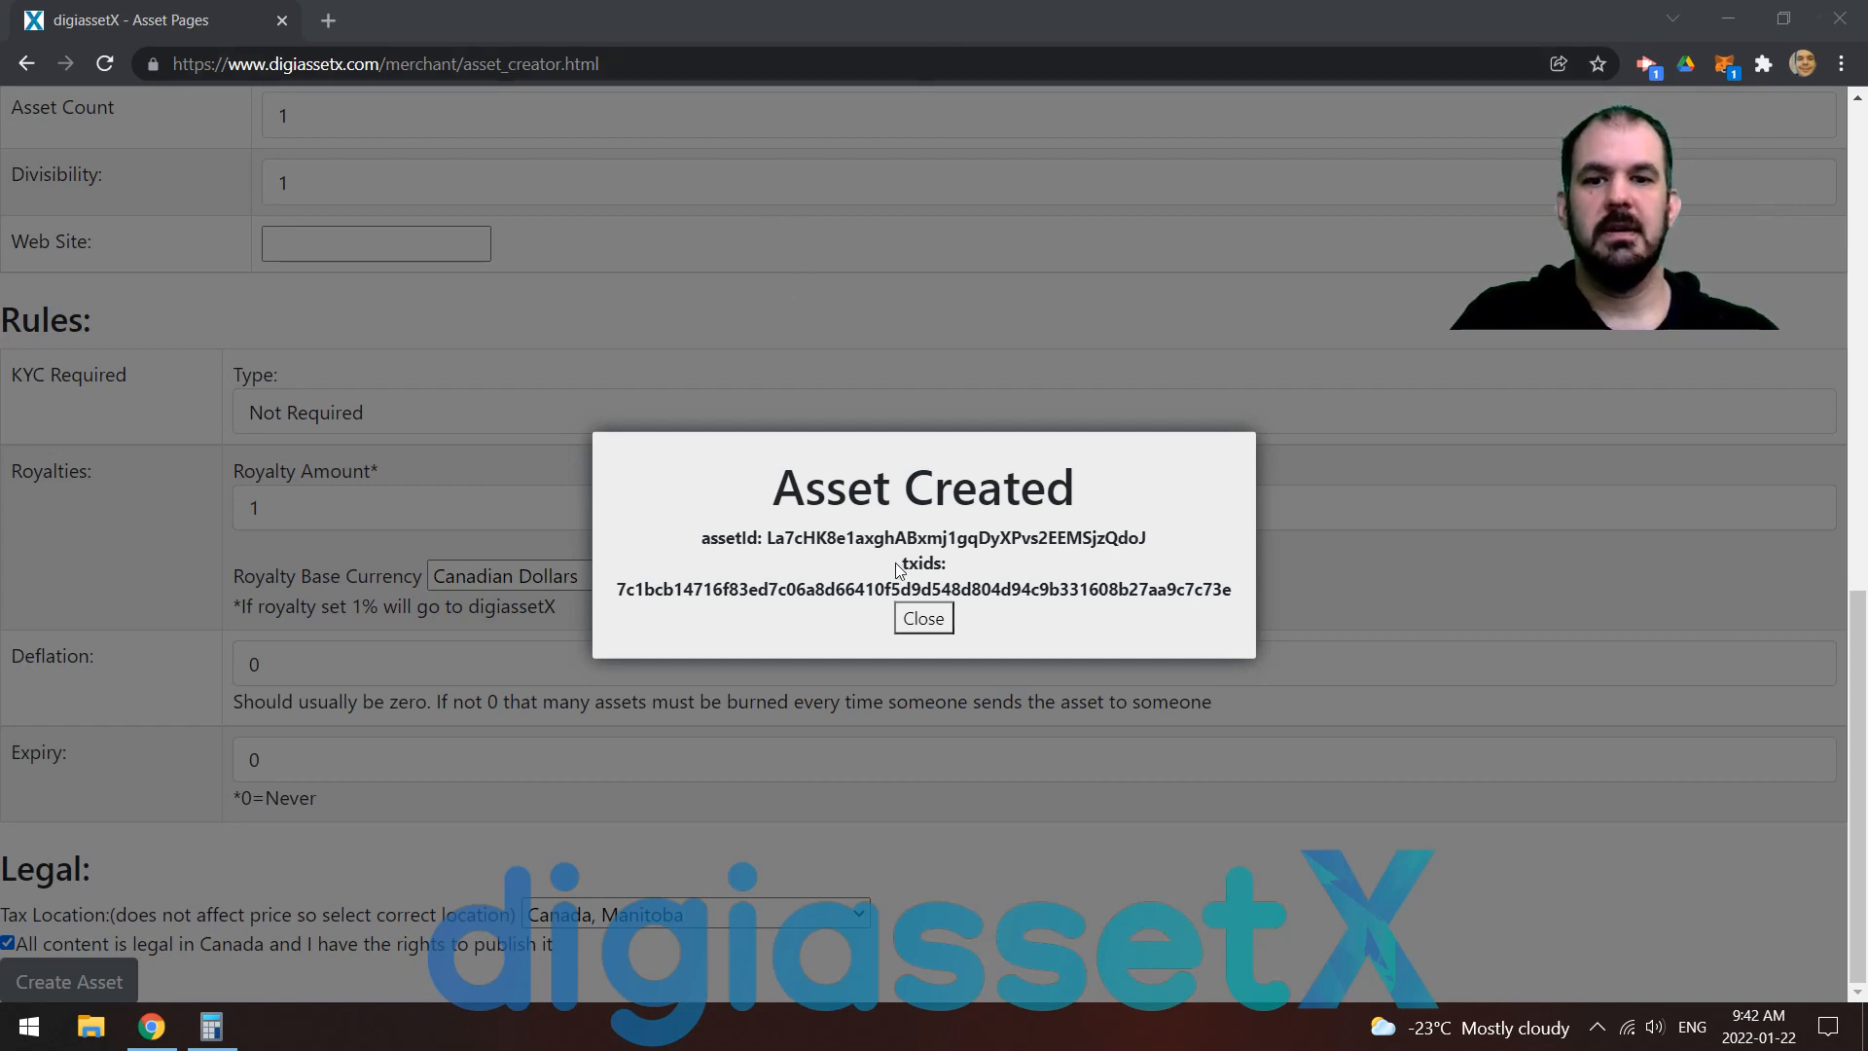
click(924, 619)
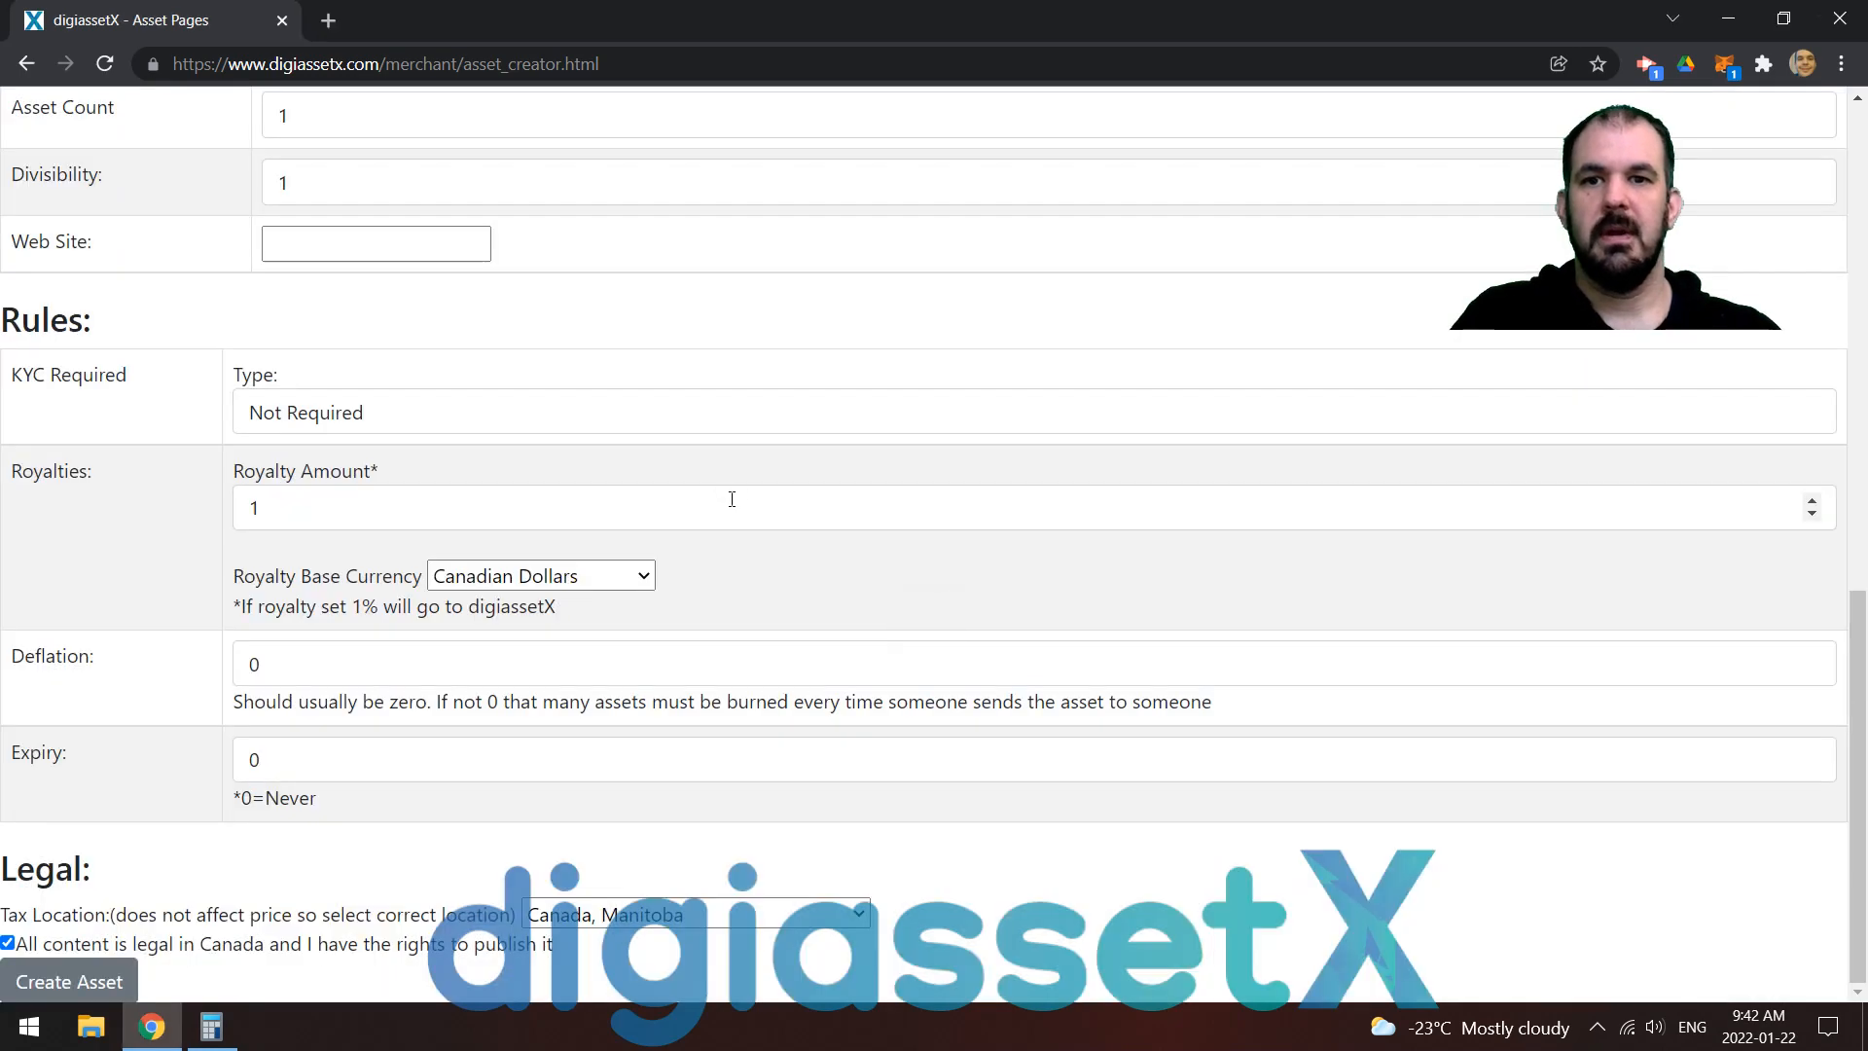
Open the wallet and look for the Burning Man 2007 asset in the asset list
scroll(733, 496, up, 7)
scroll(719, 496, up, 4)
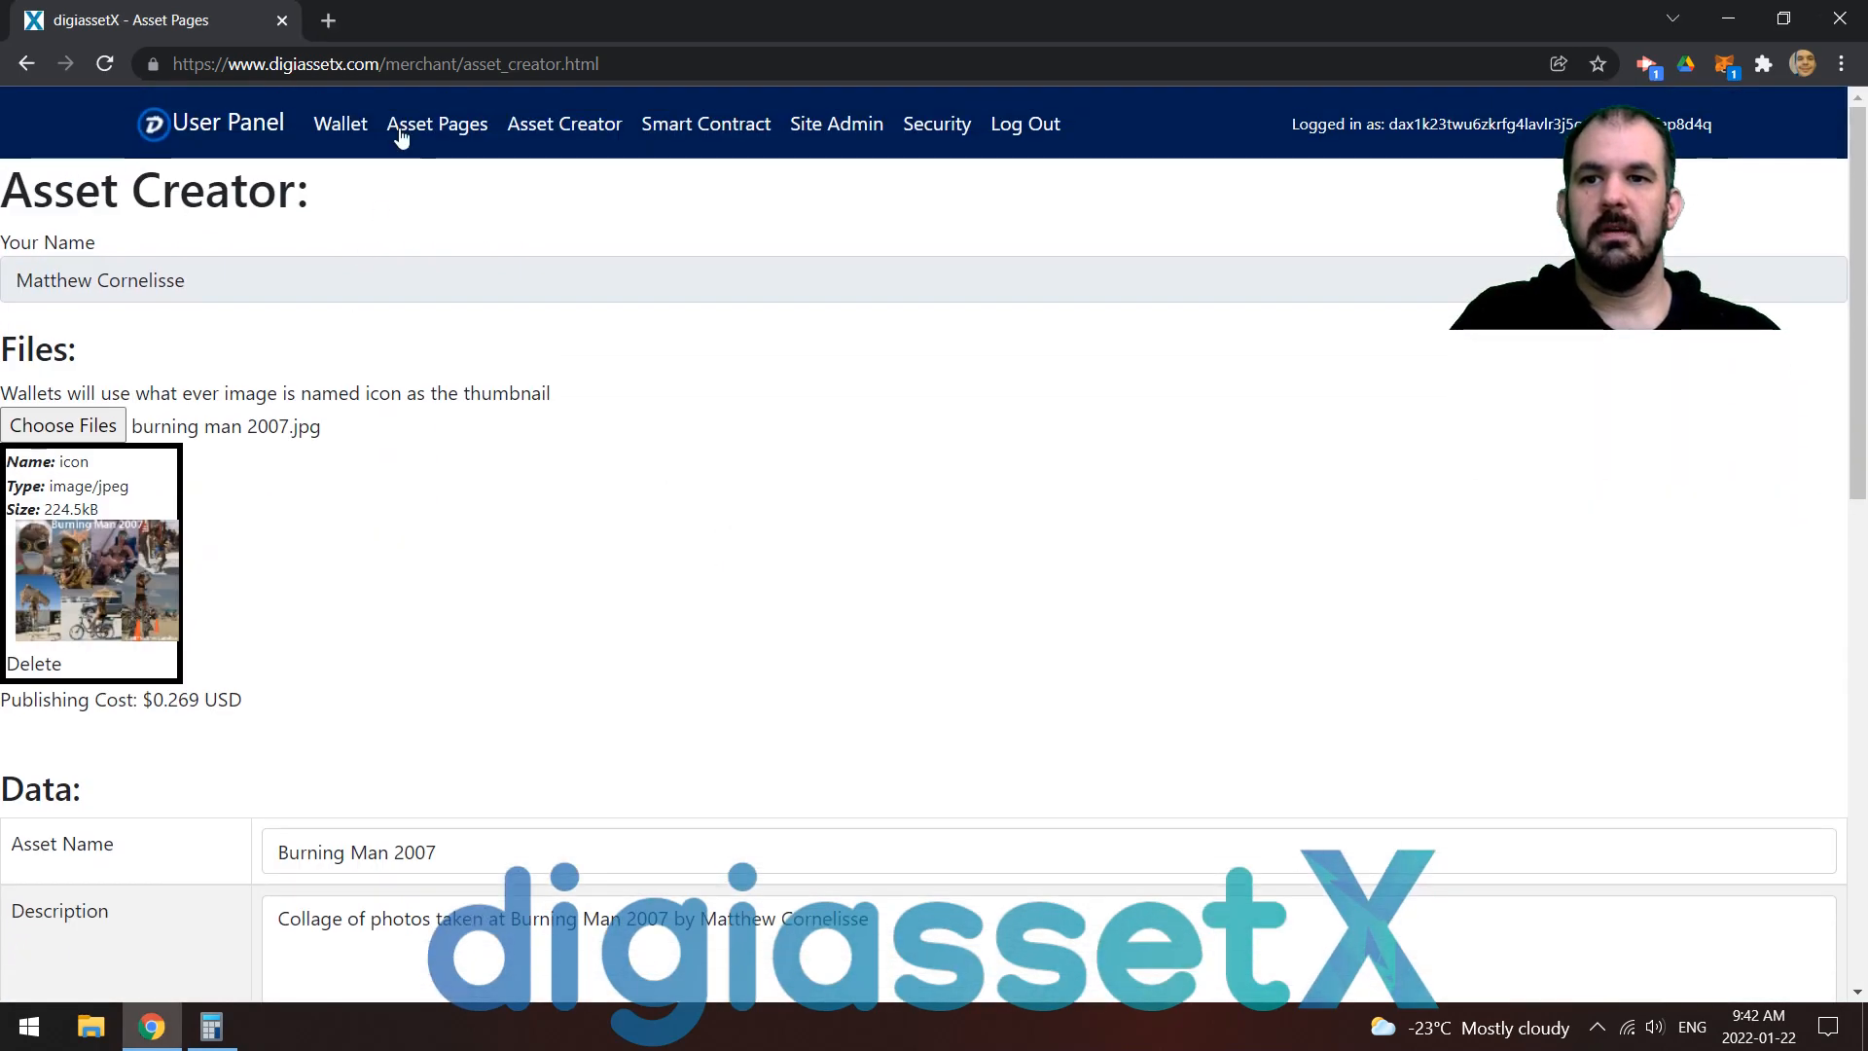
click(348, 133)
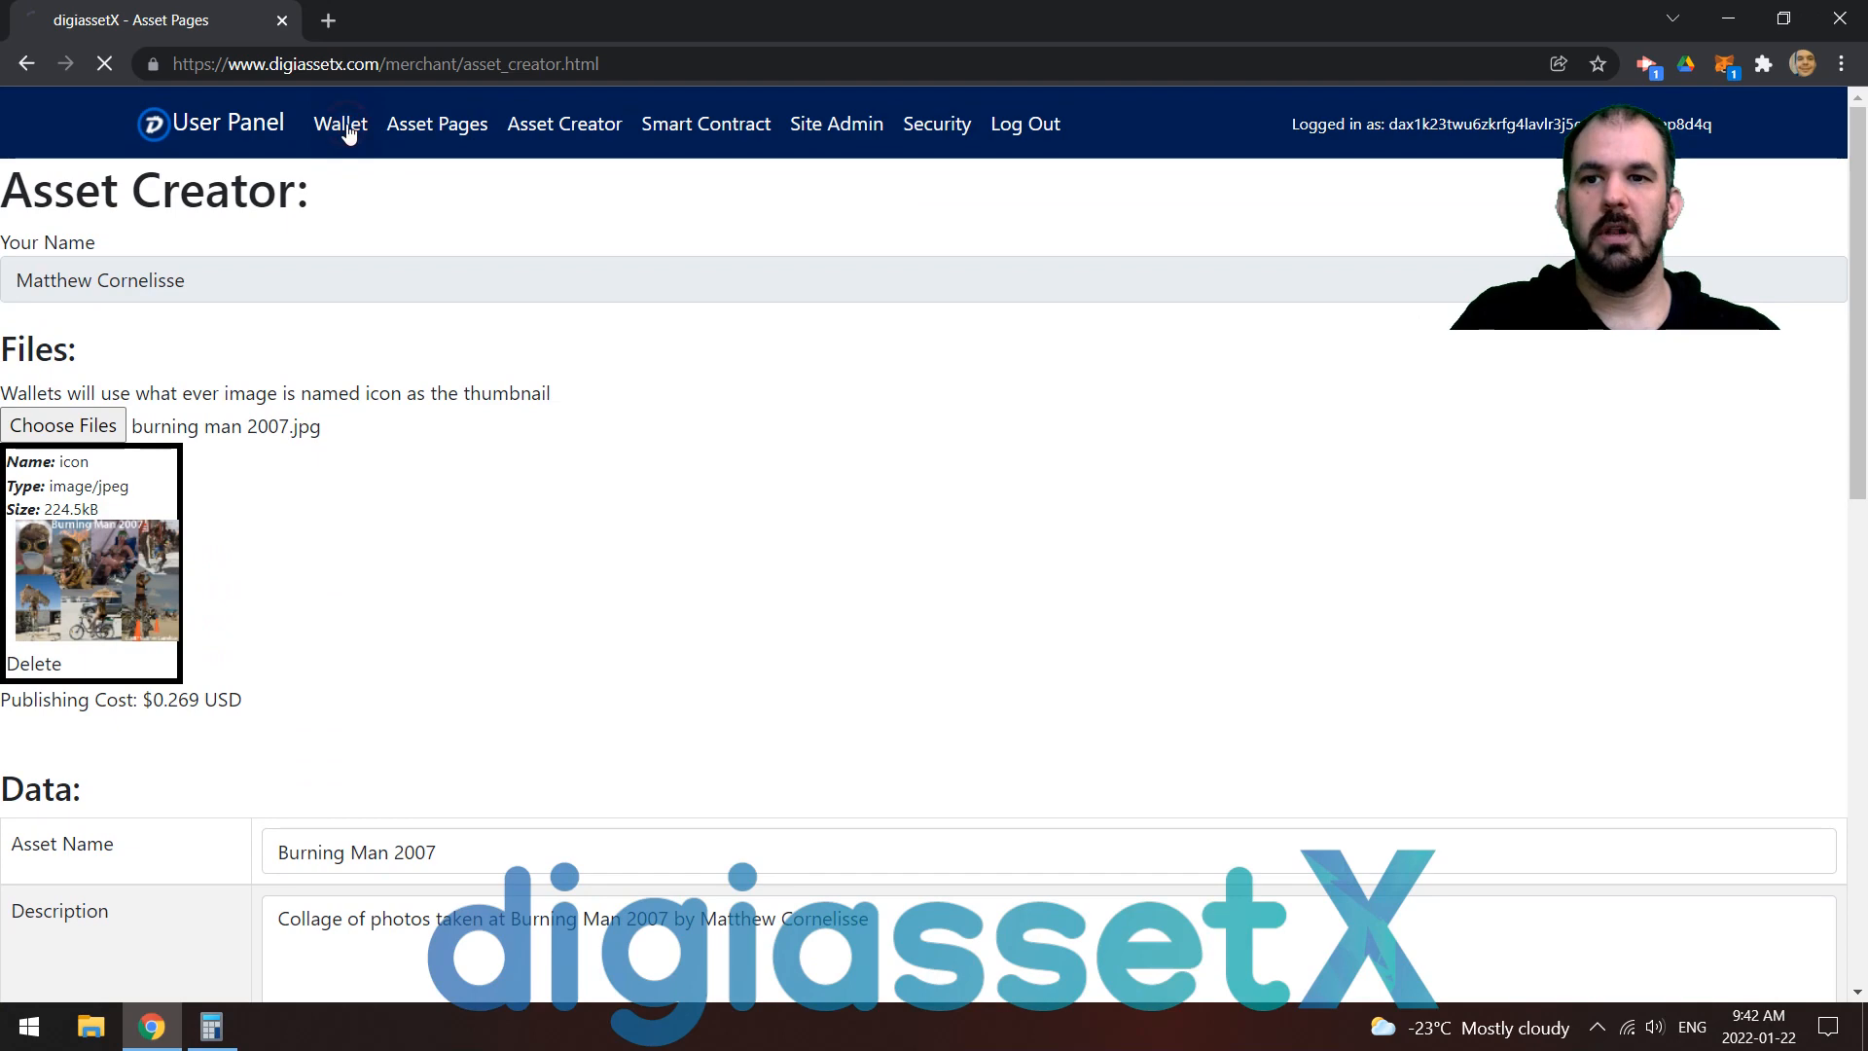
scroll(1063, 545, down, 7)
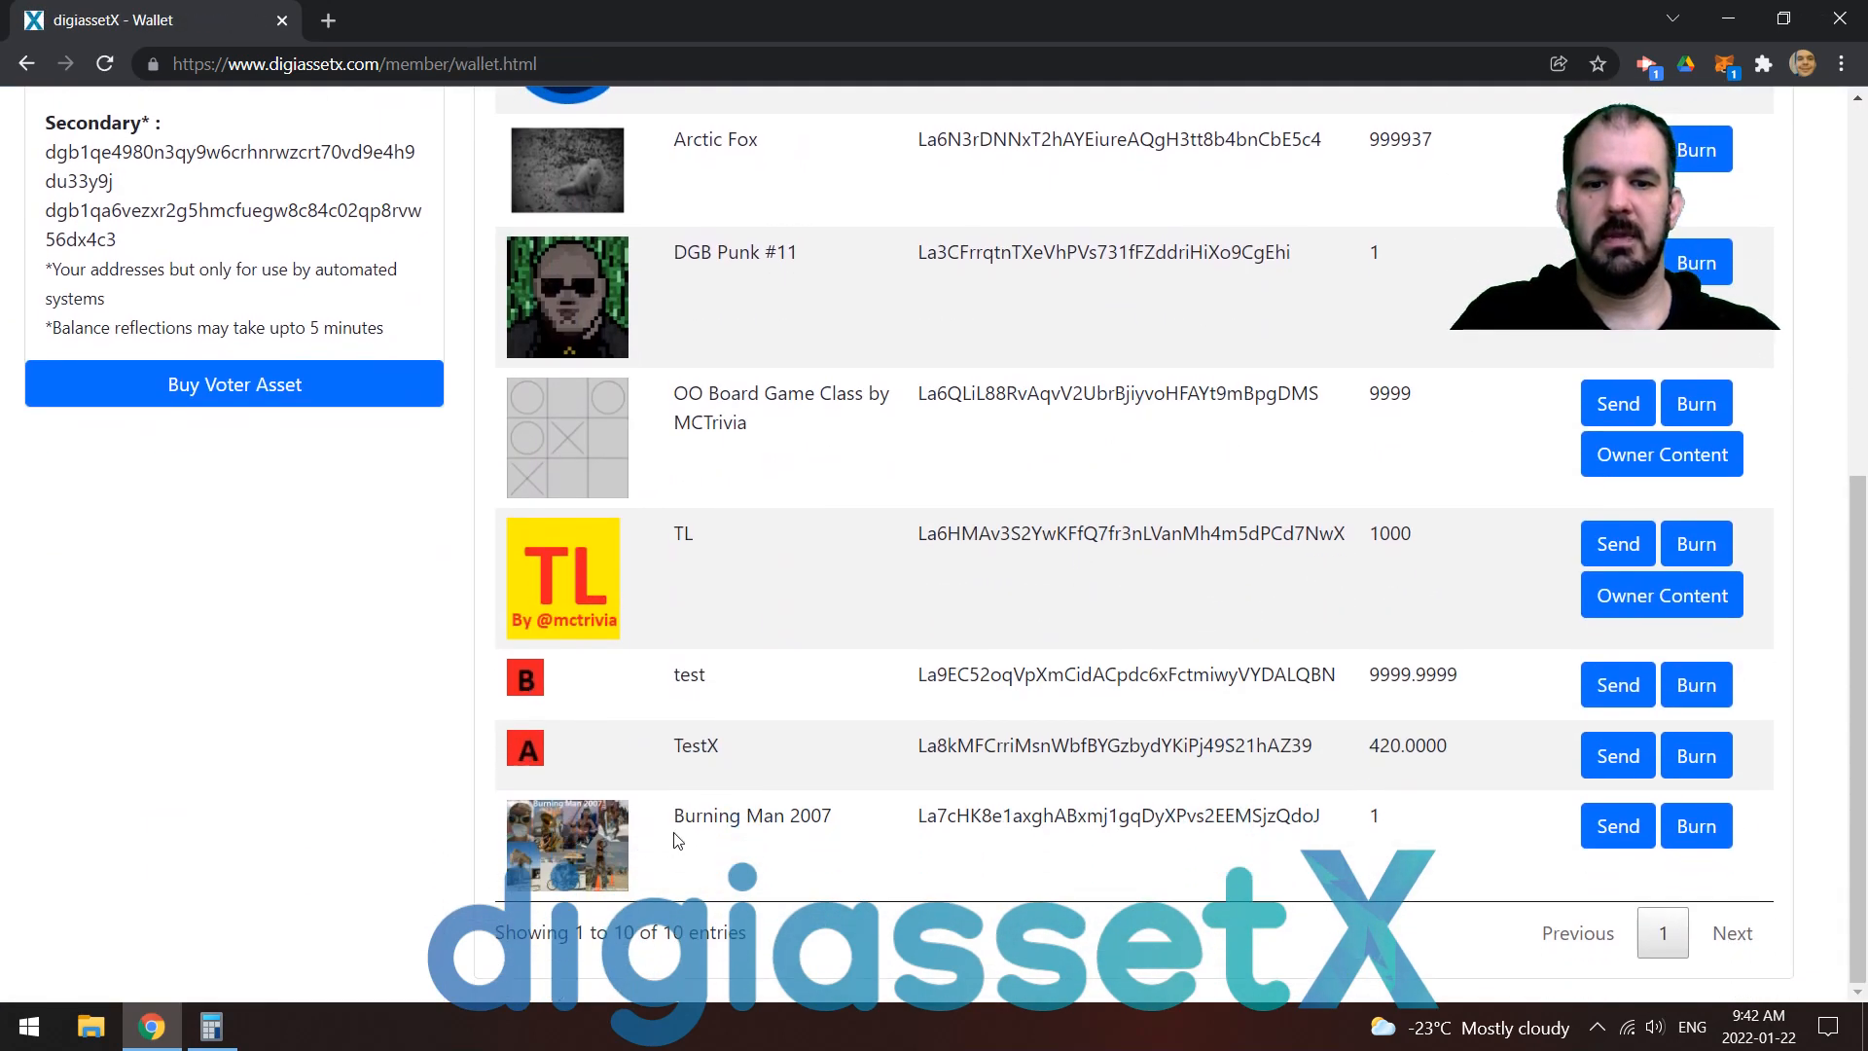
scroll(1308, 827, up, 1)
scroll(1309, 827, up, 7)
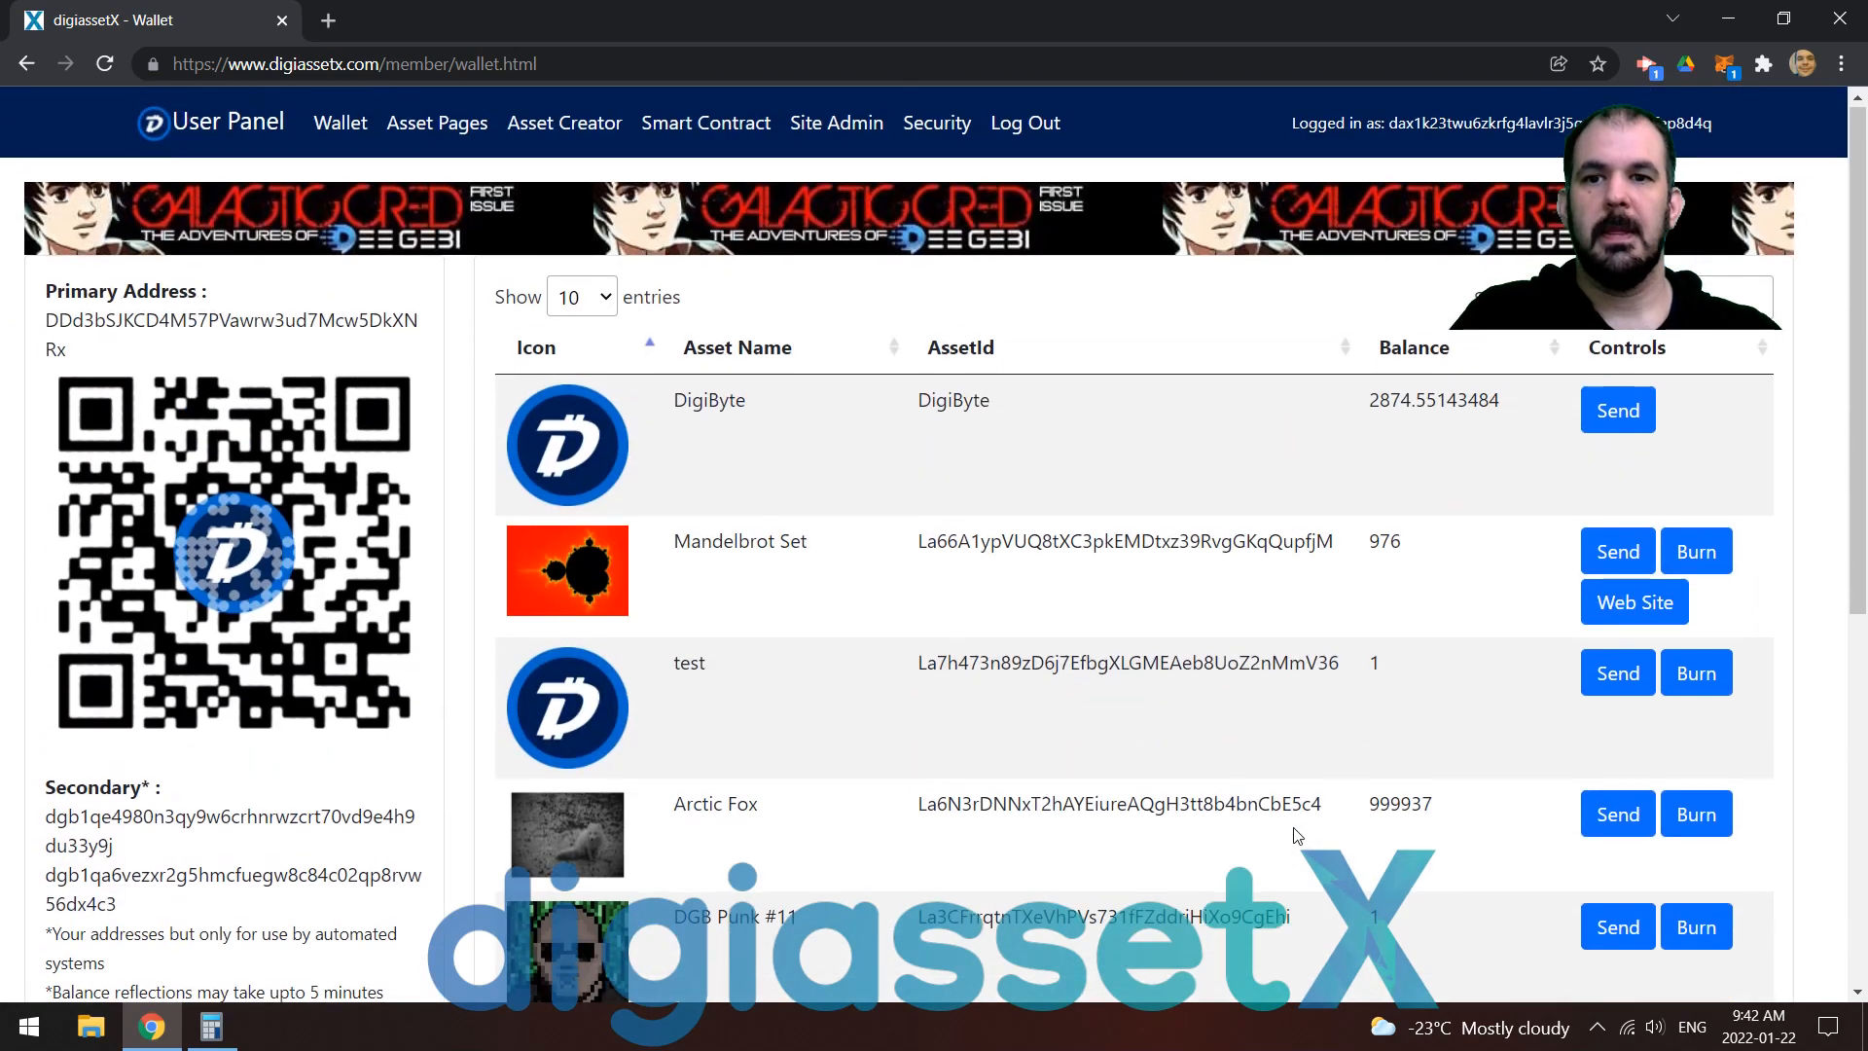
Open the Smart Contract page and review the existing contracts and the form for creating a new one
click(718, 131)
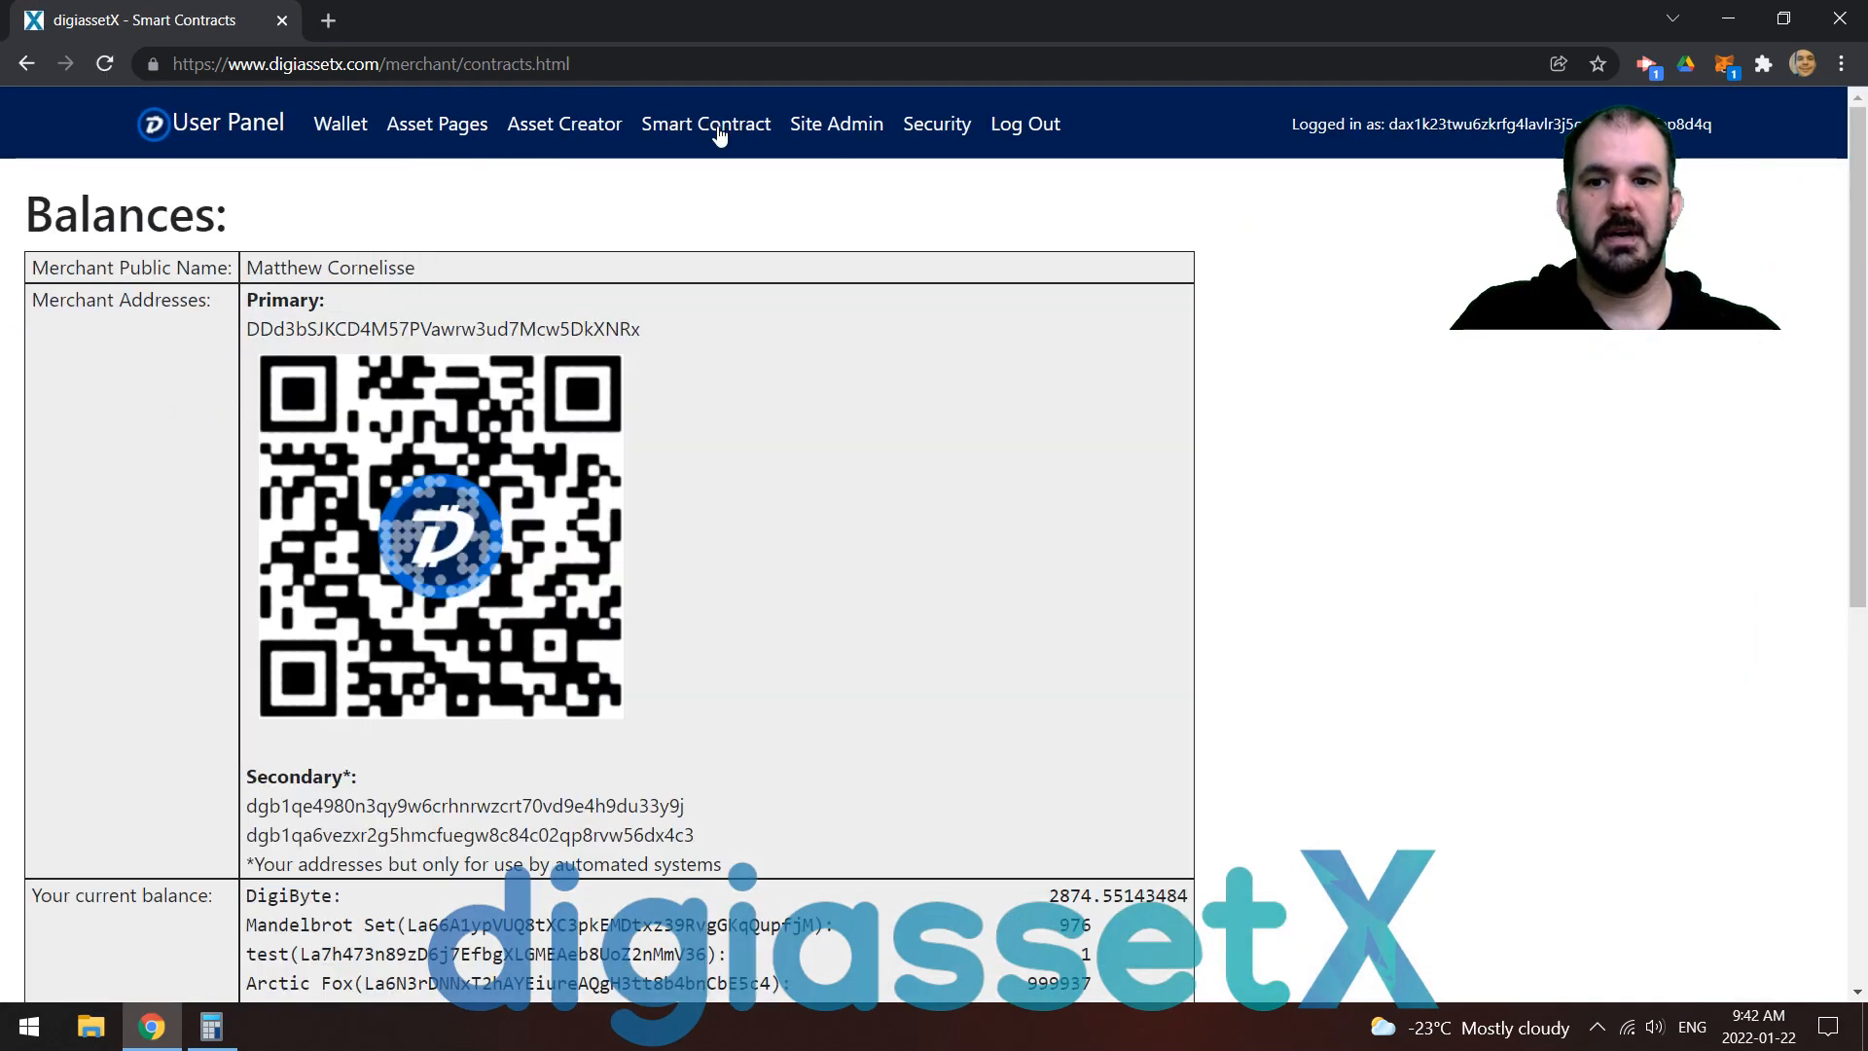
scroll(634, 434, down, 6)
scroll(634, 434, down, 6)
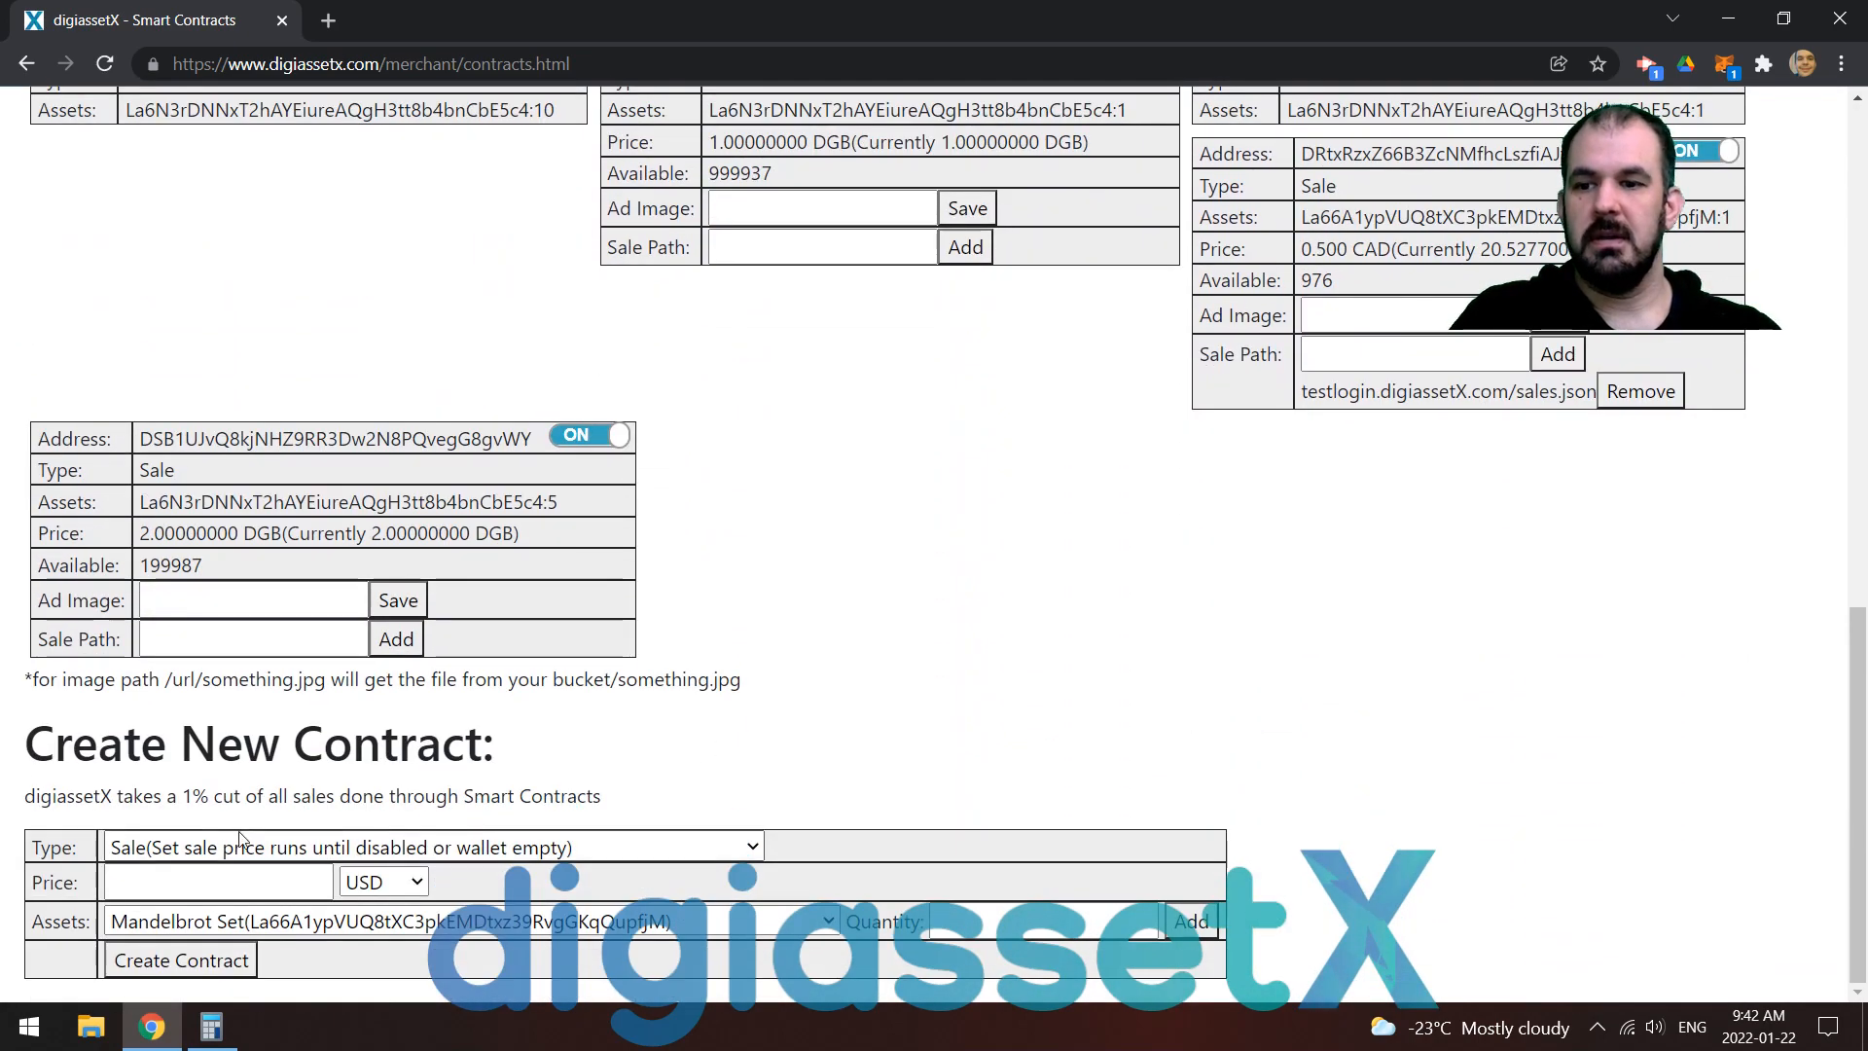
scroll(388, 312, up, 4)
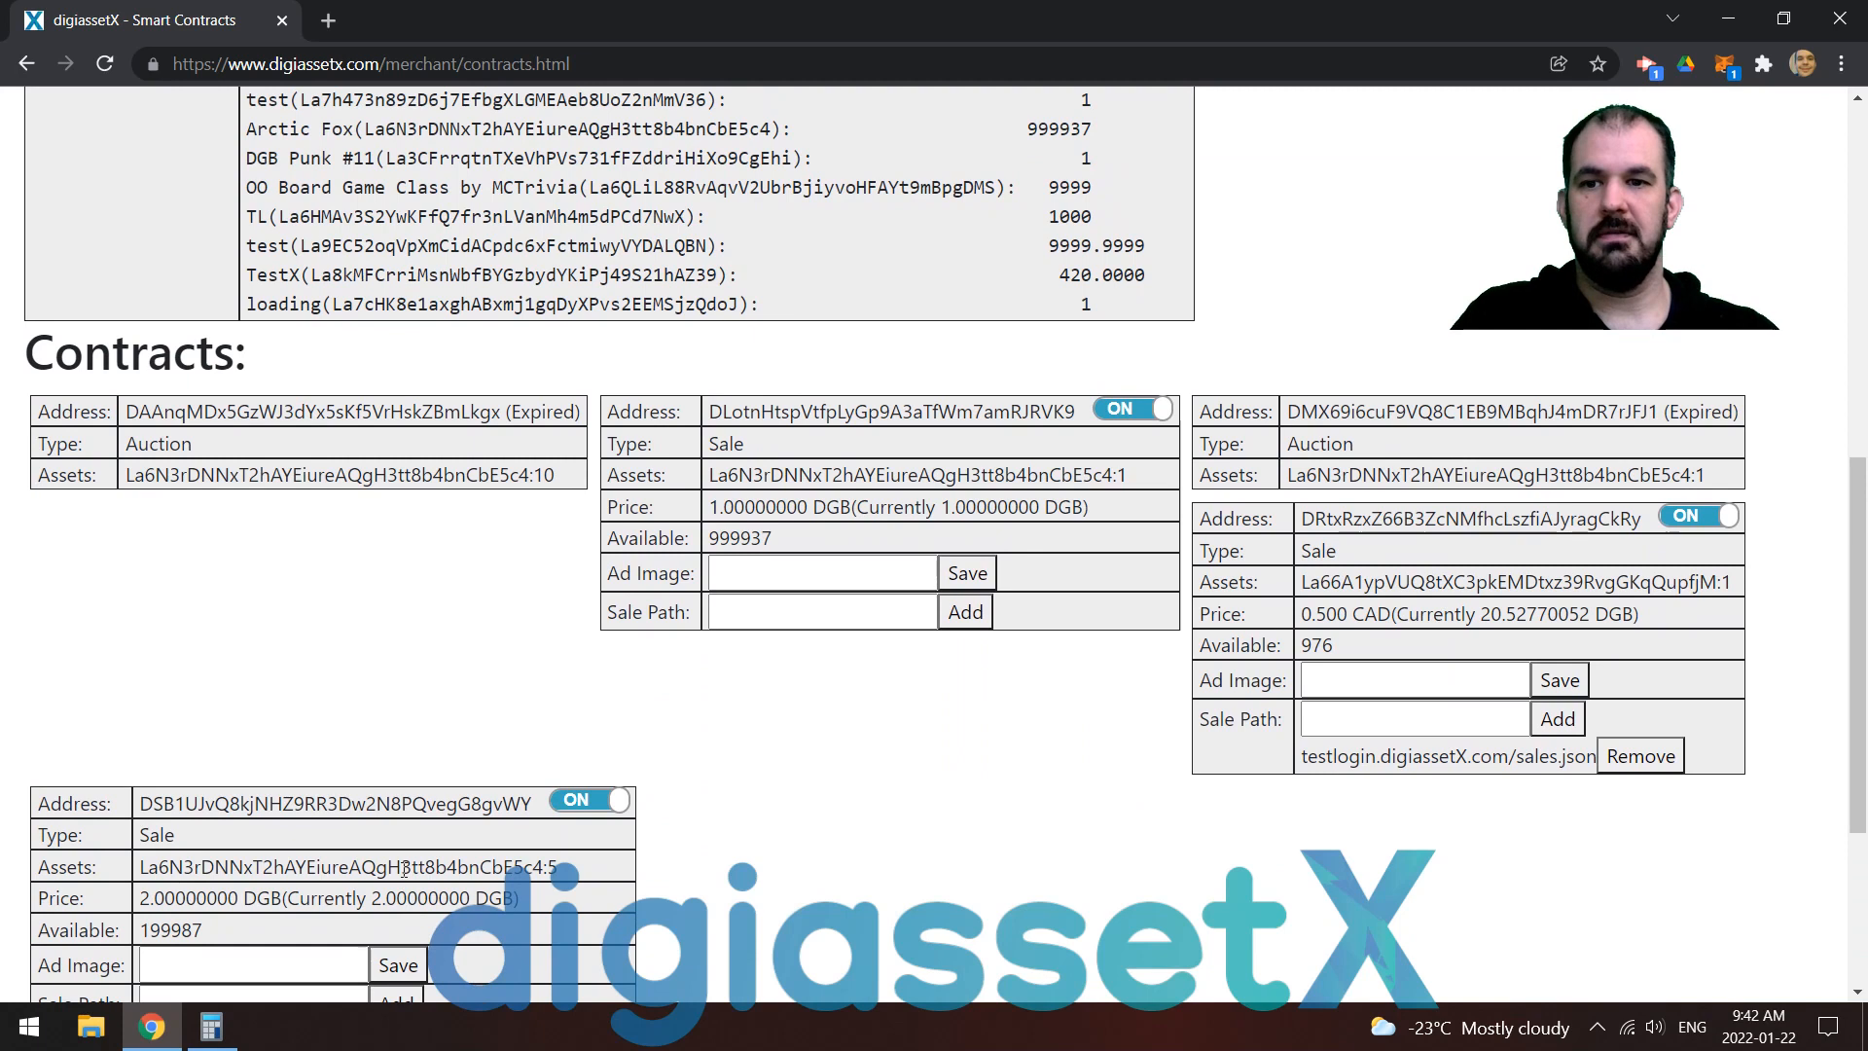
scroll(363, 511, down, 3)
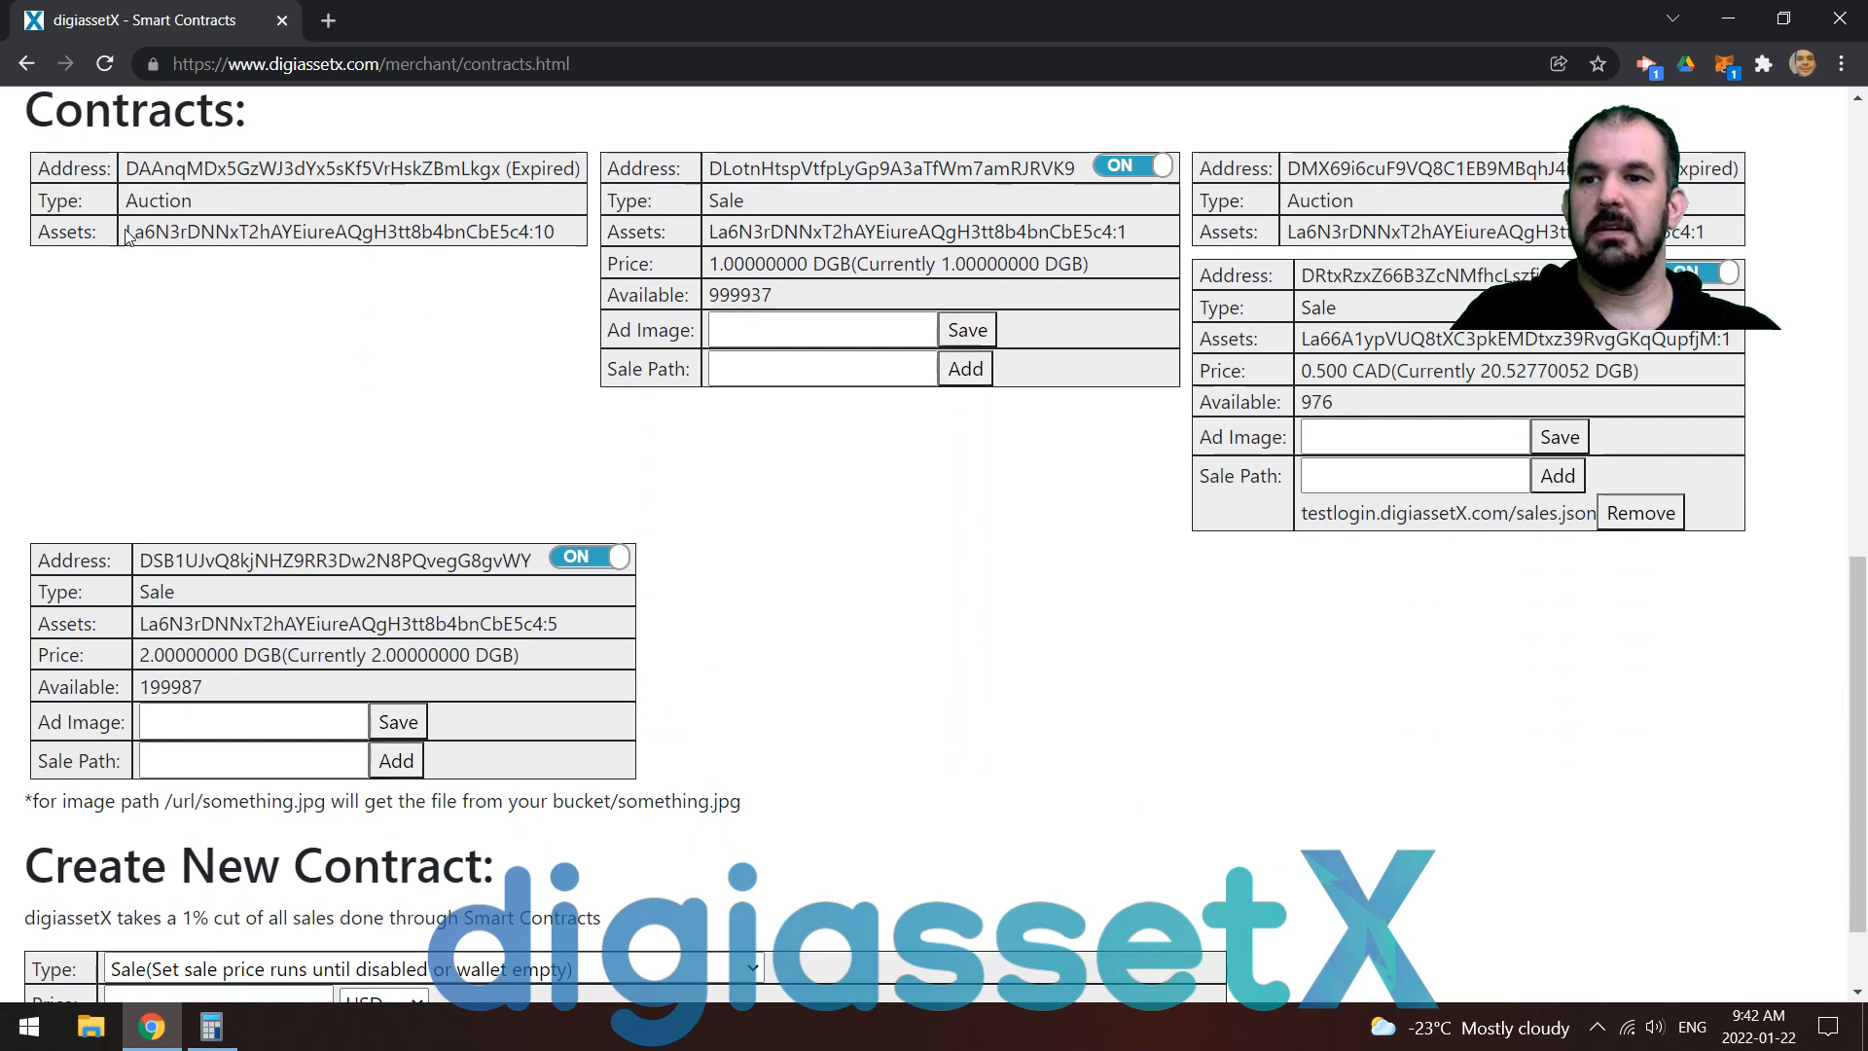
drag(136, 231, 465, 232)
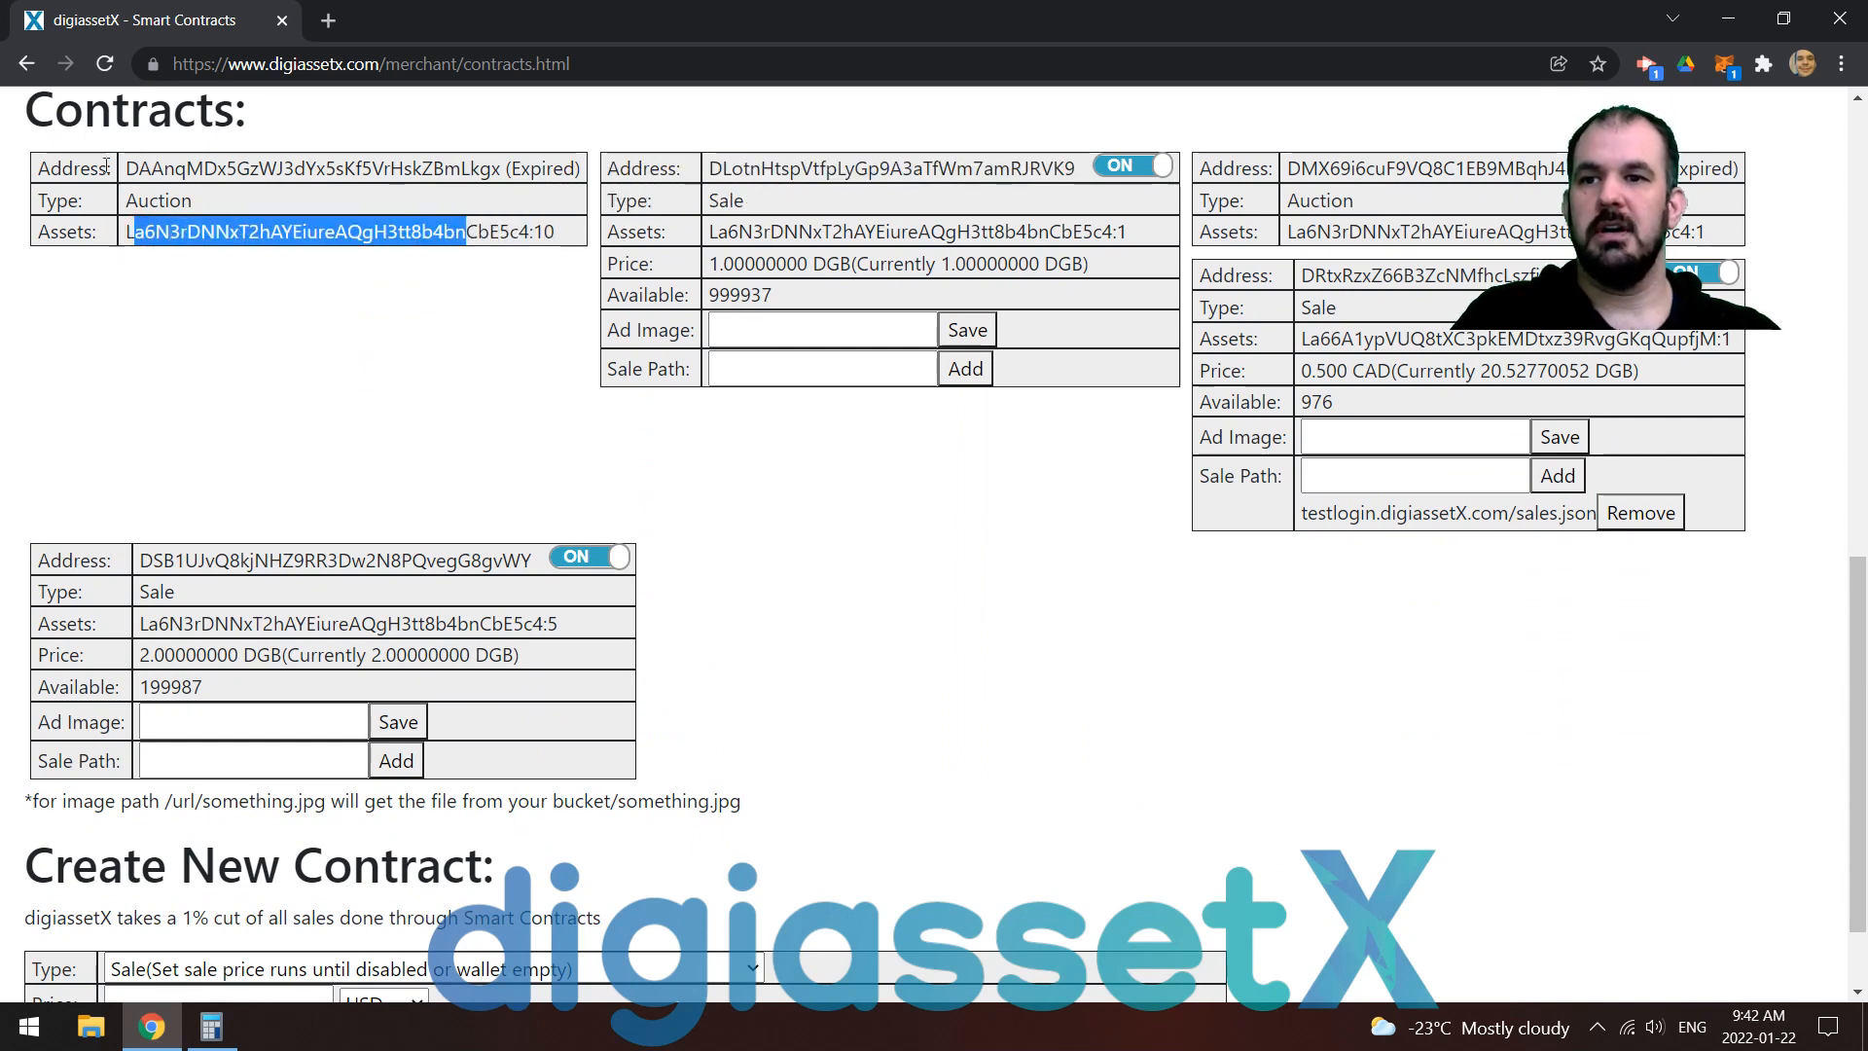
drag(130, 167, 284, 169)
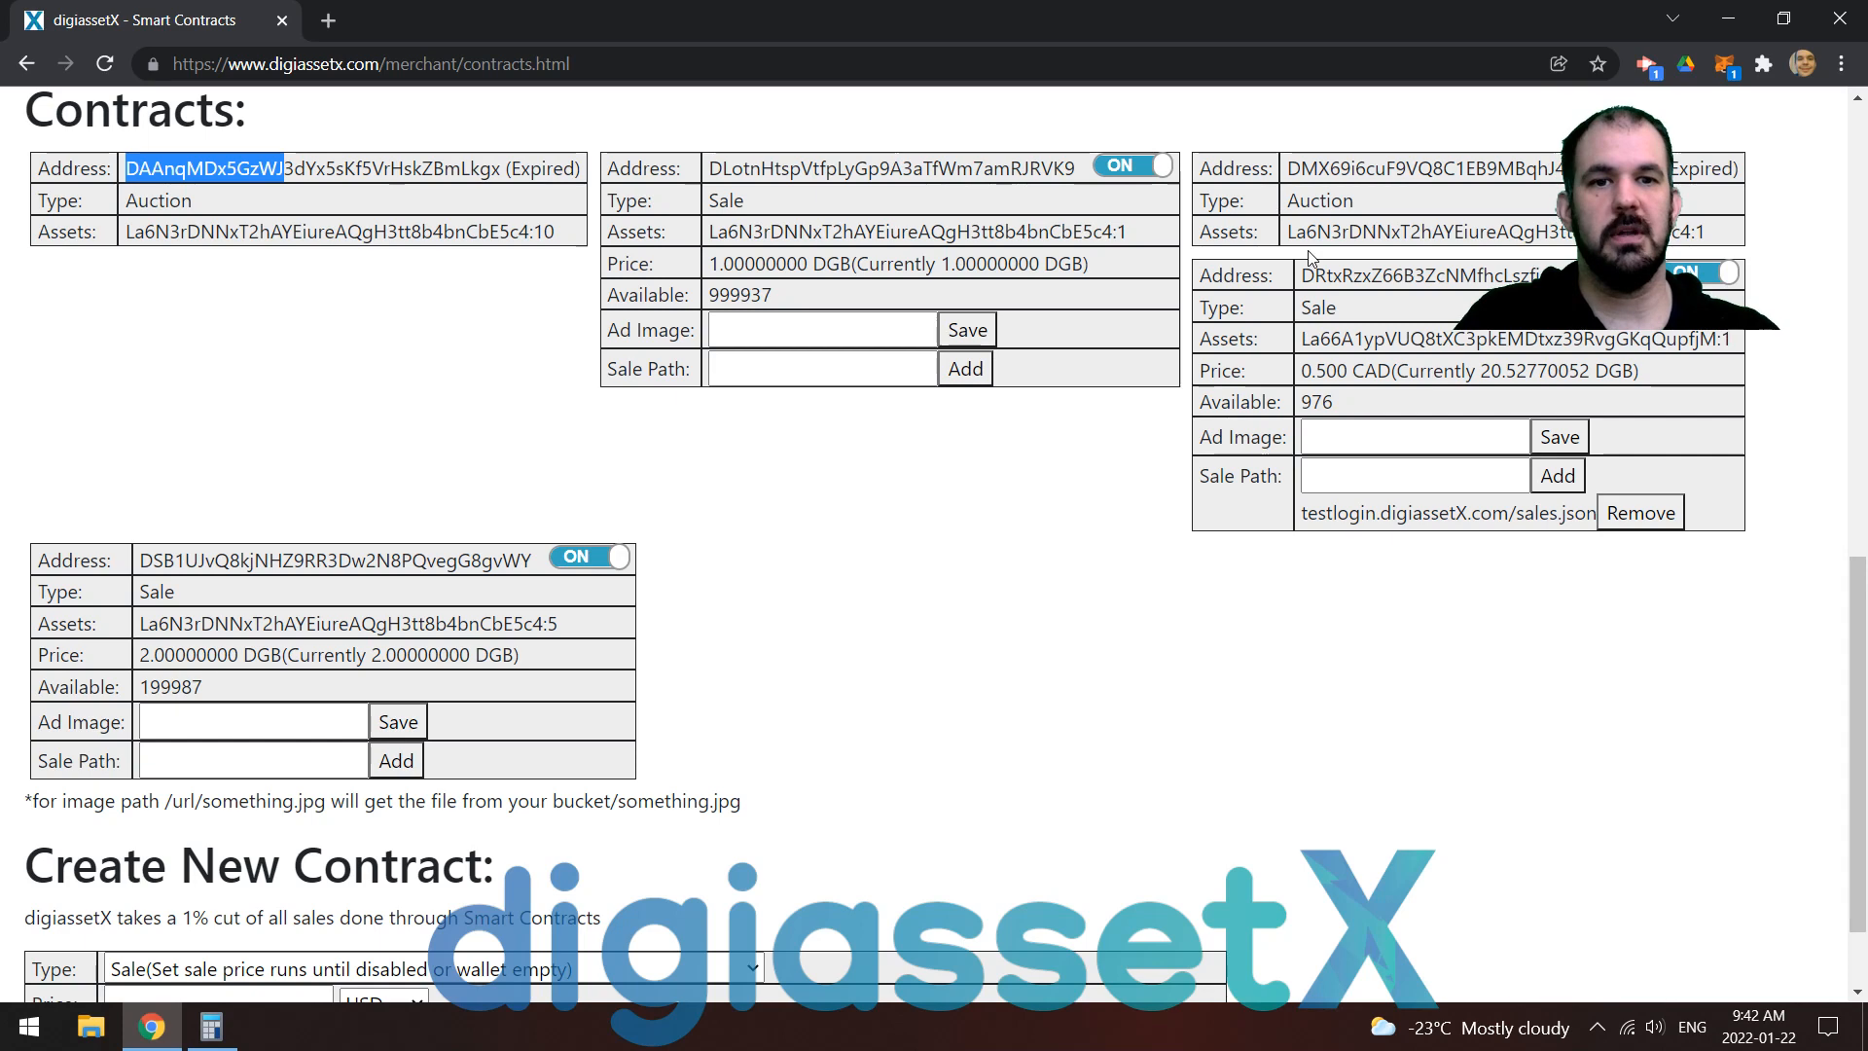
Set up the new contract as Auction Experimental with start price 1000 DGB and minimum out bid 100 DGB, and open the end block height for entry
scroll(847, 813, down, 2)
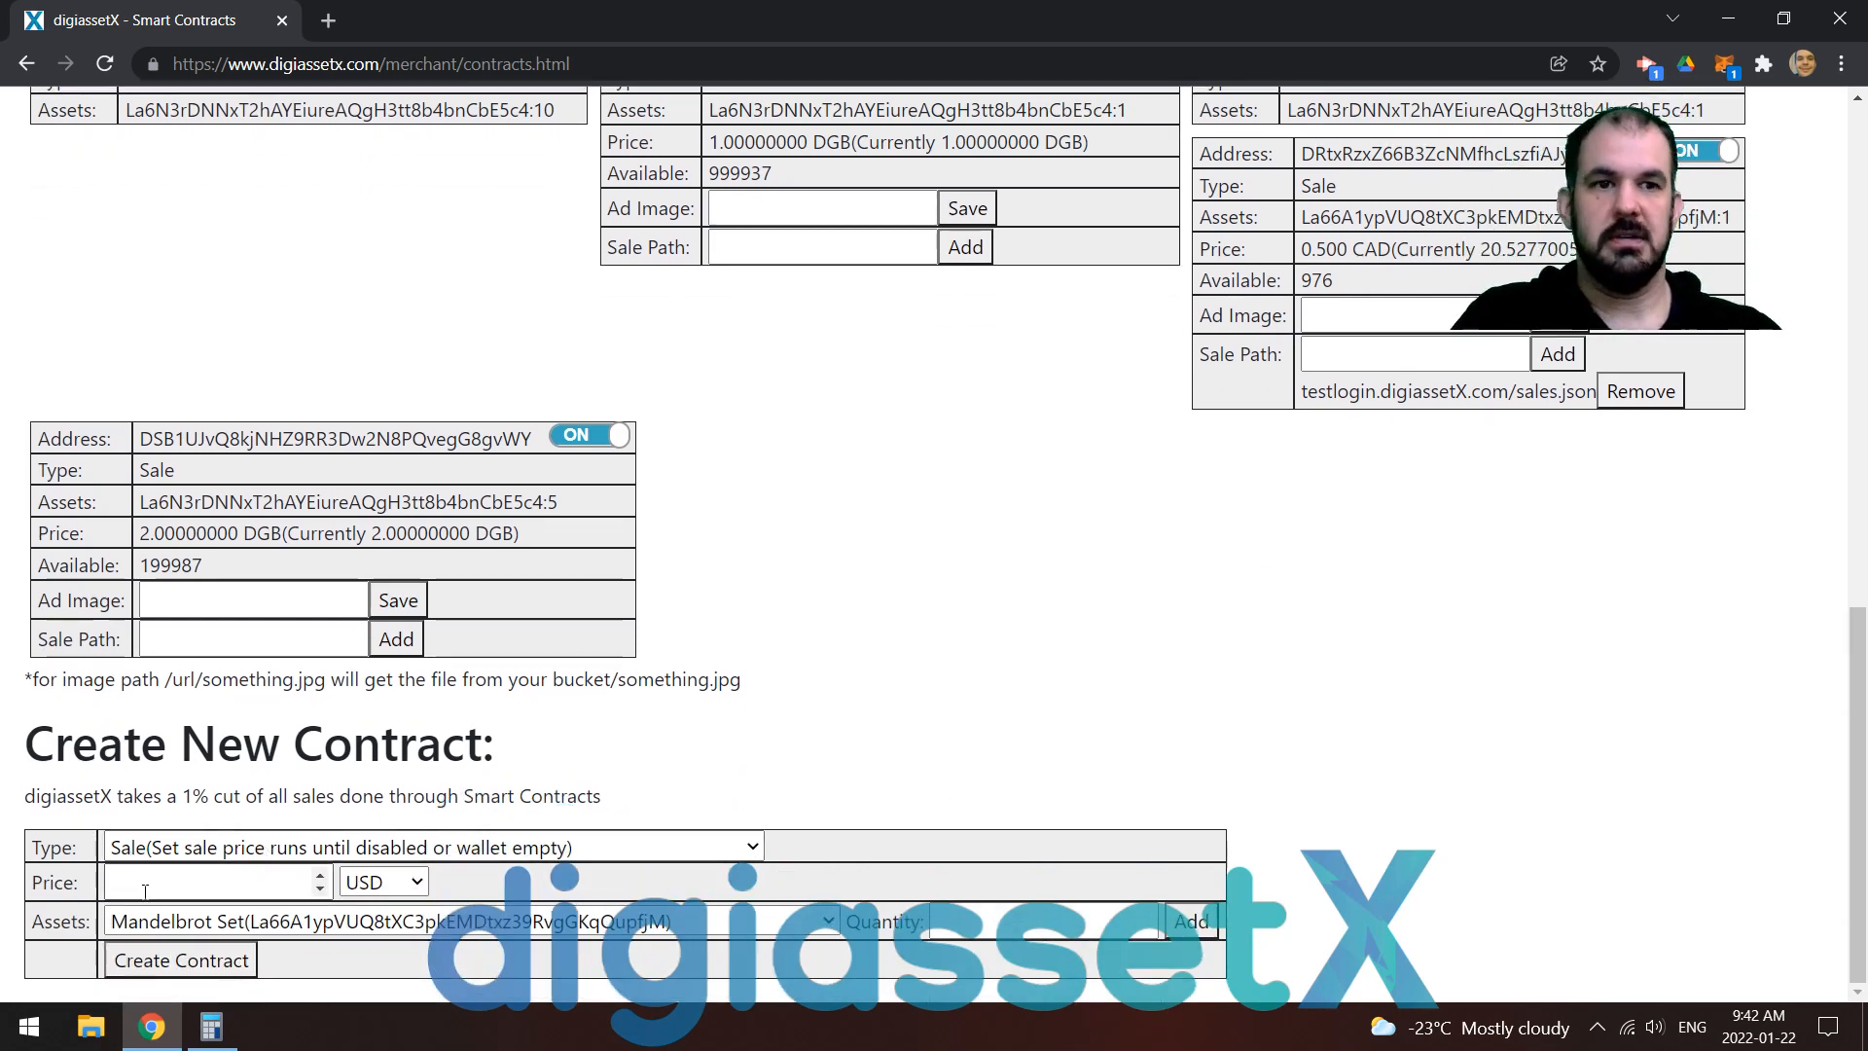
click(317, 846)
click(190, 897)
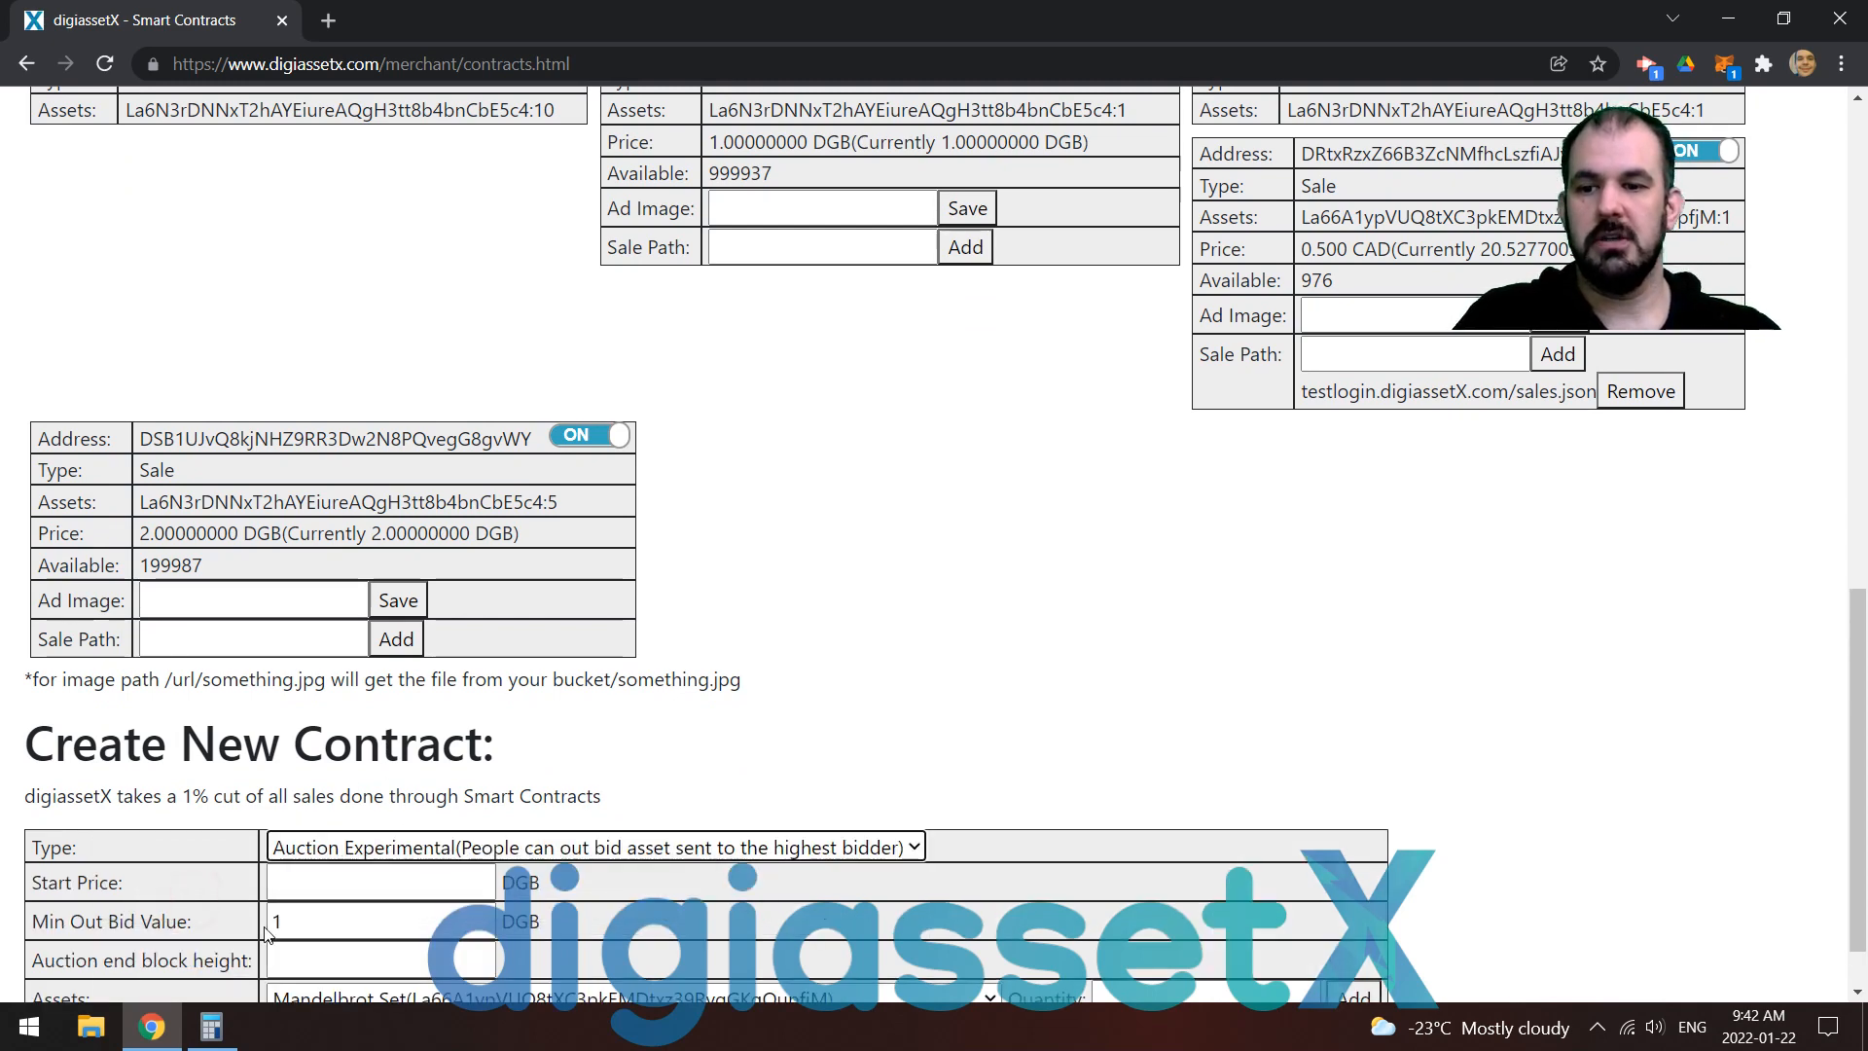
scroll(292, 825, down, 1)
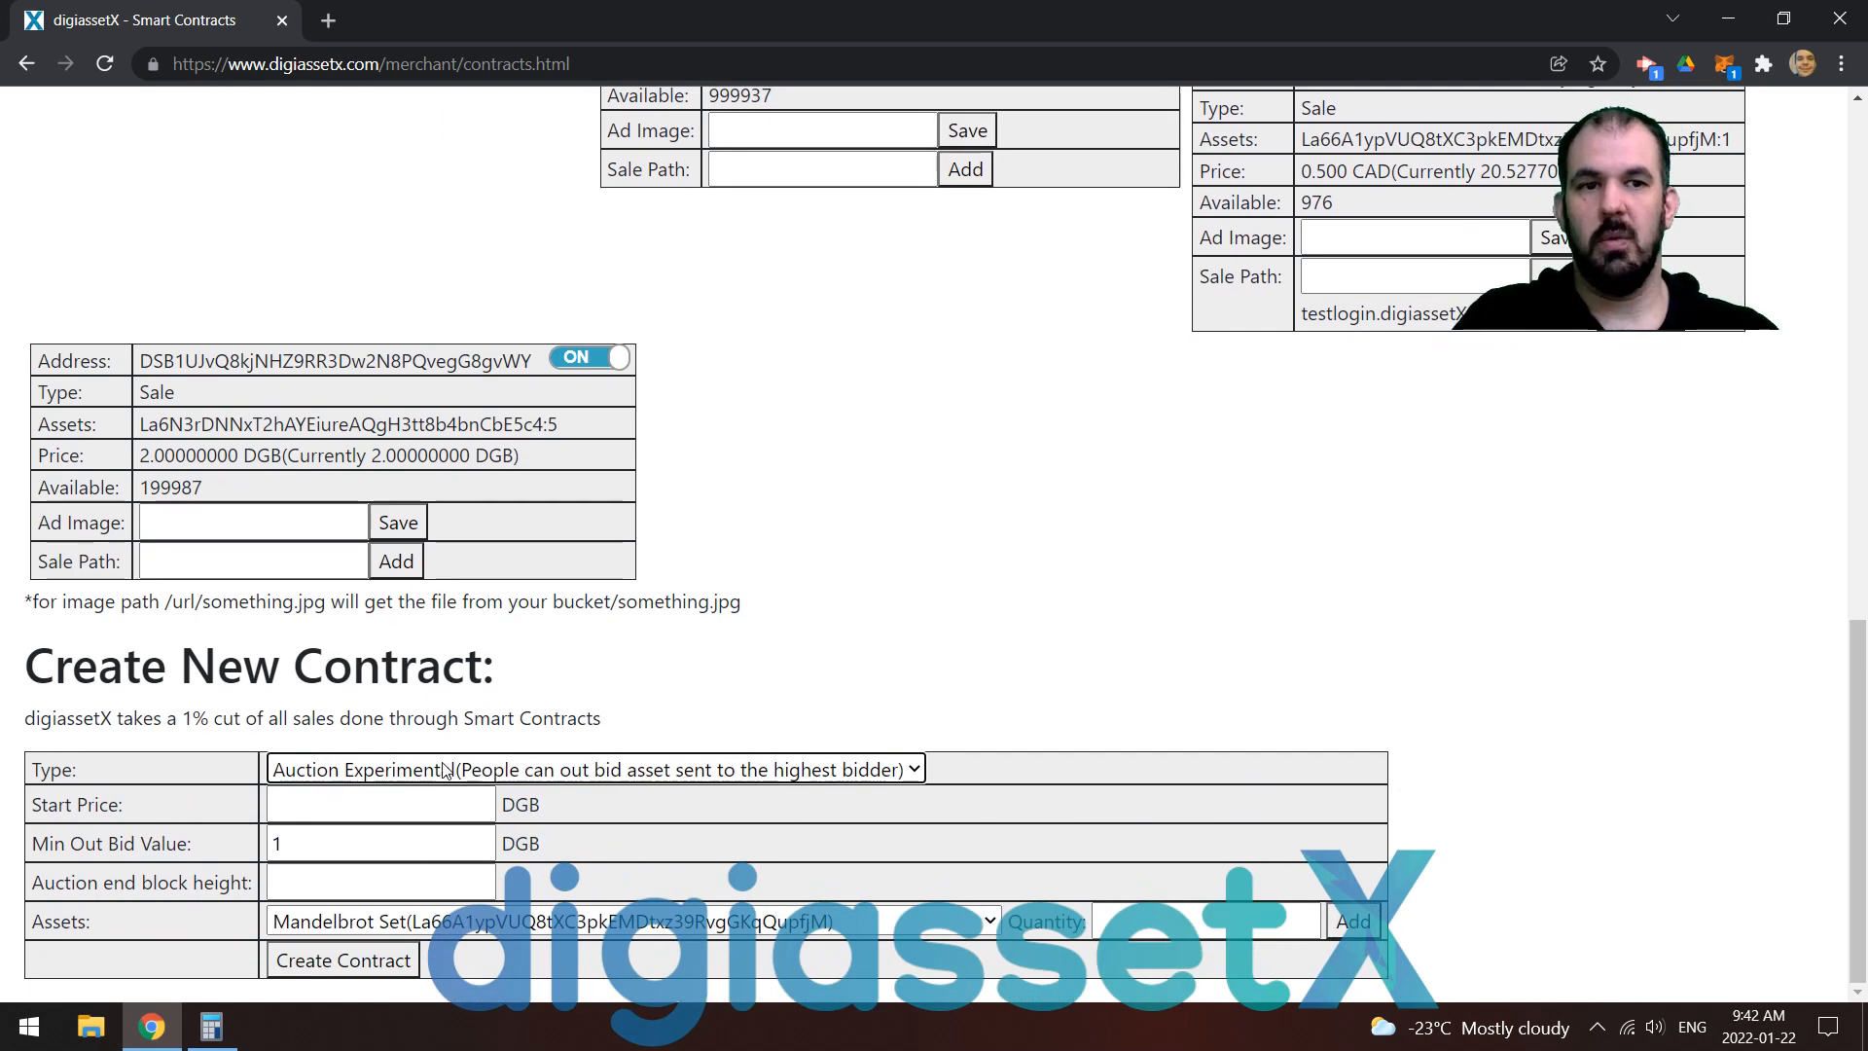
click(359, 806)
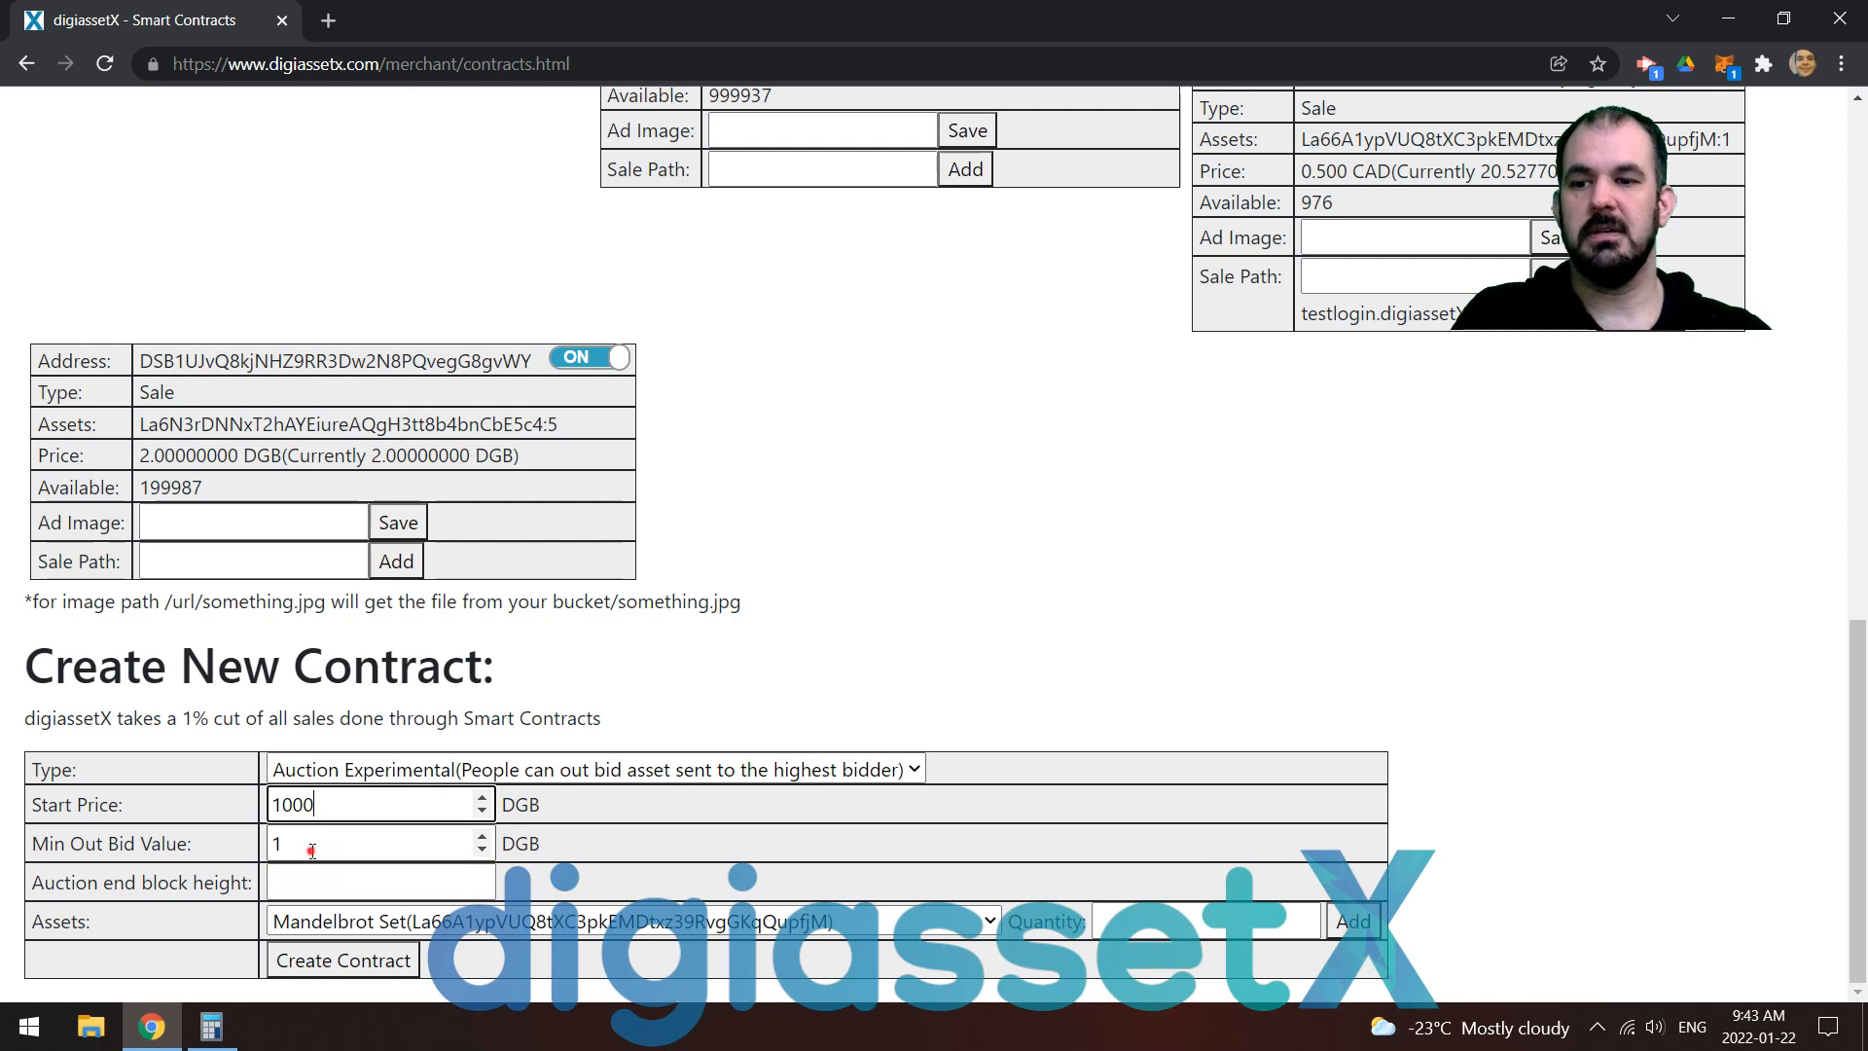
click(313, 851)
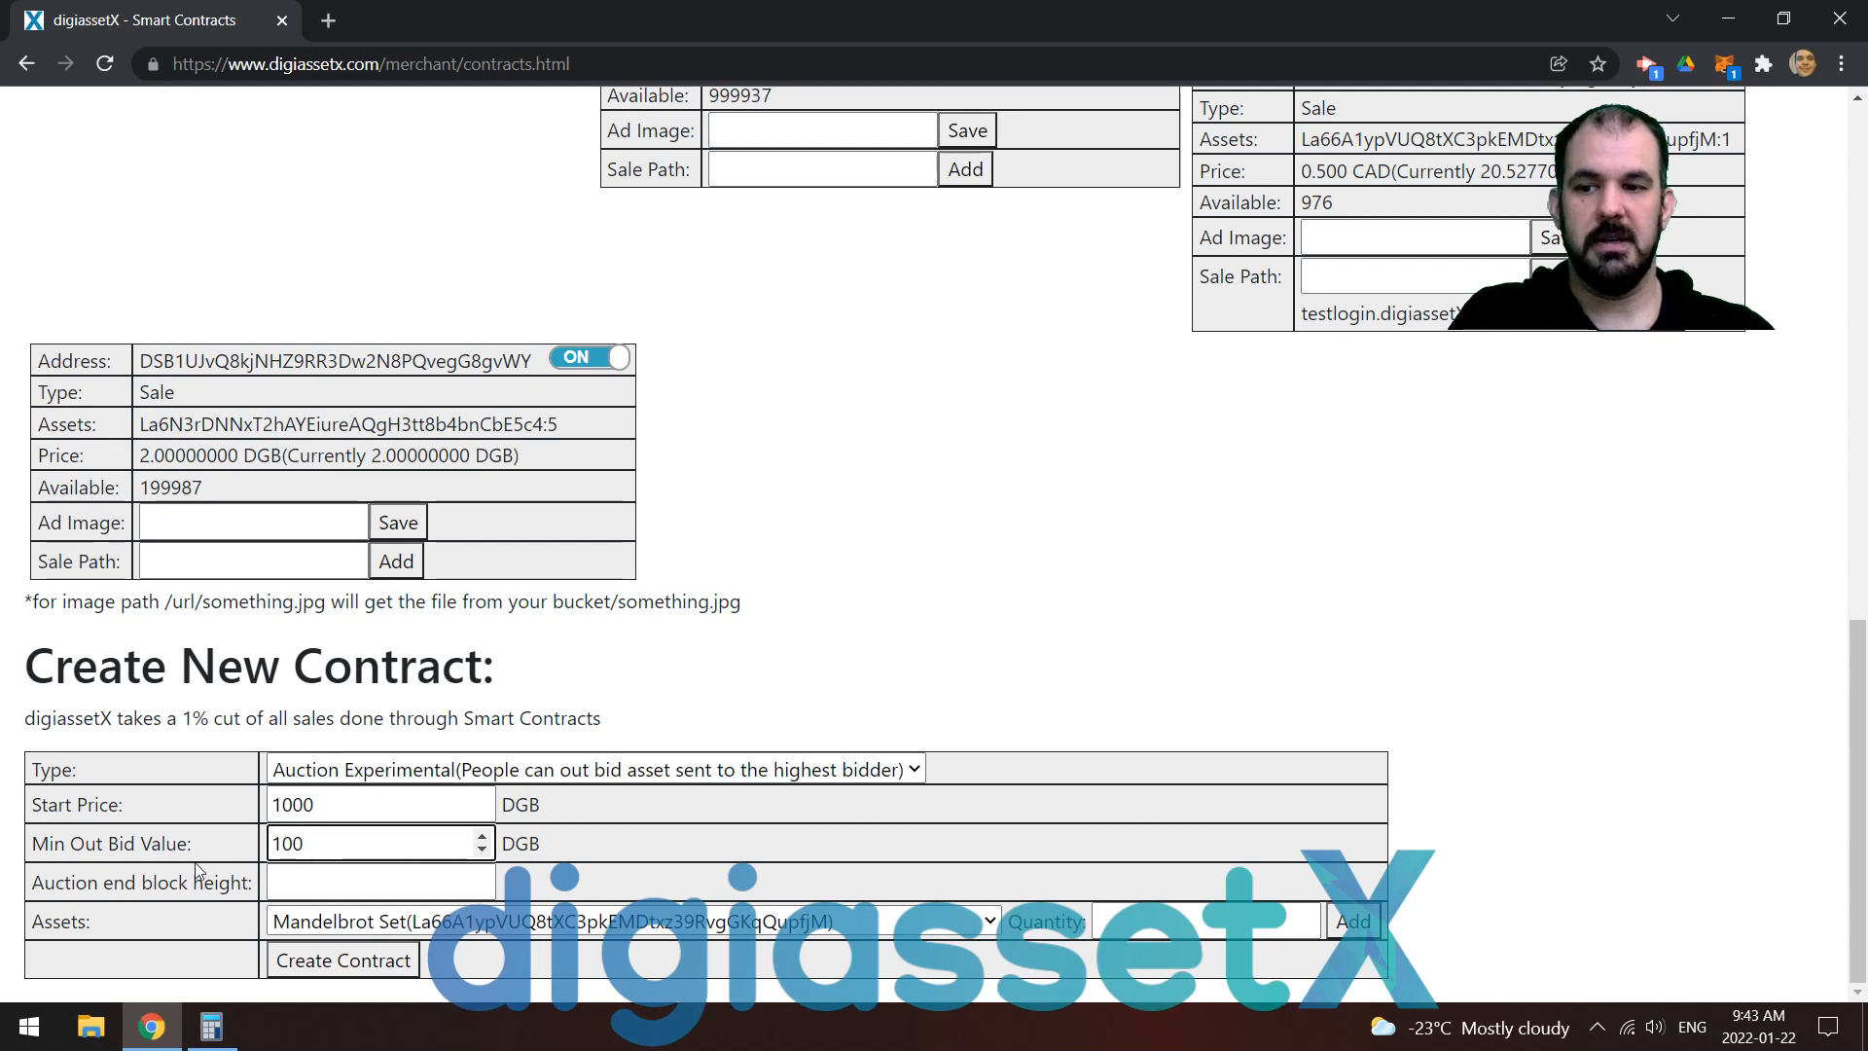
click(340, 885)
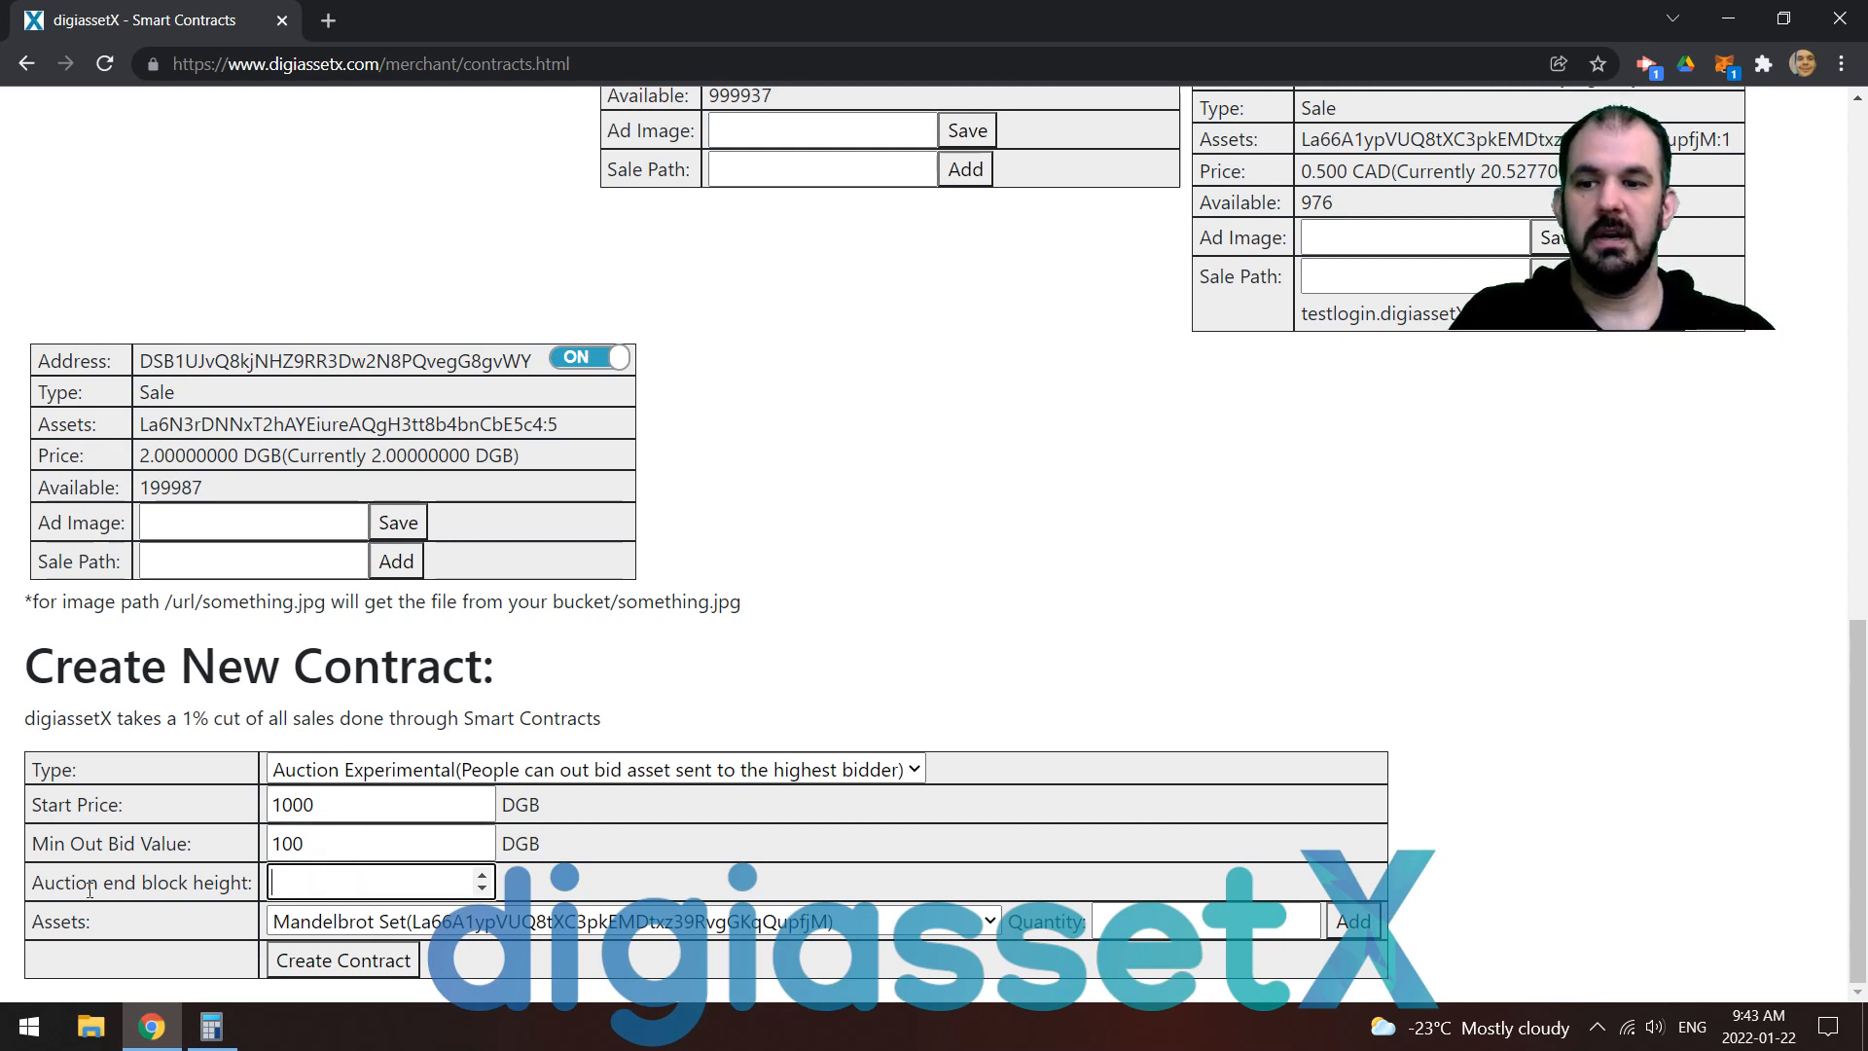
Open the DigiByte blockchain explorer at chainz.cryptoid.info/dgb/ in a new tab and copy the latest block number
click(327, 20)
text(chainz.cryptoid.info/dgb/)
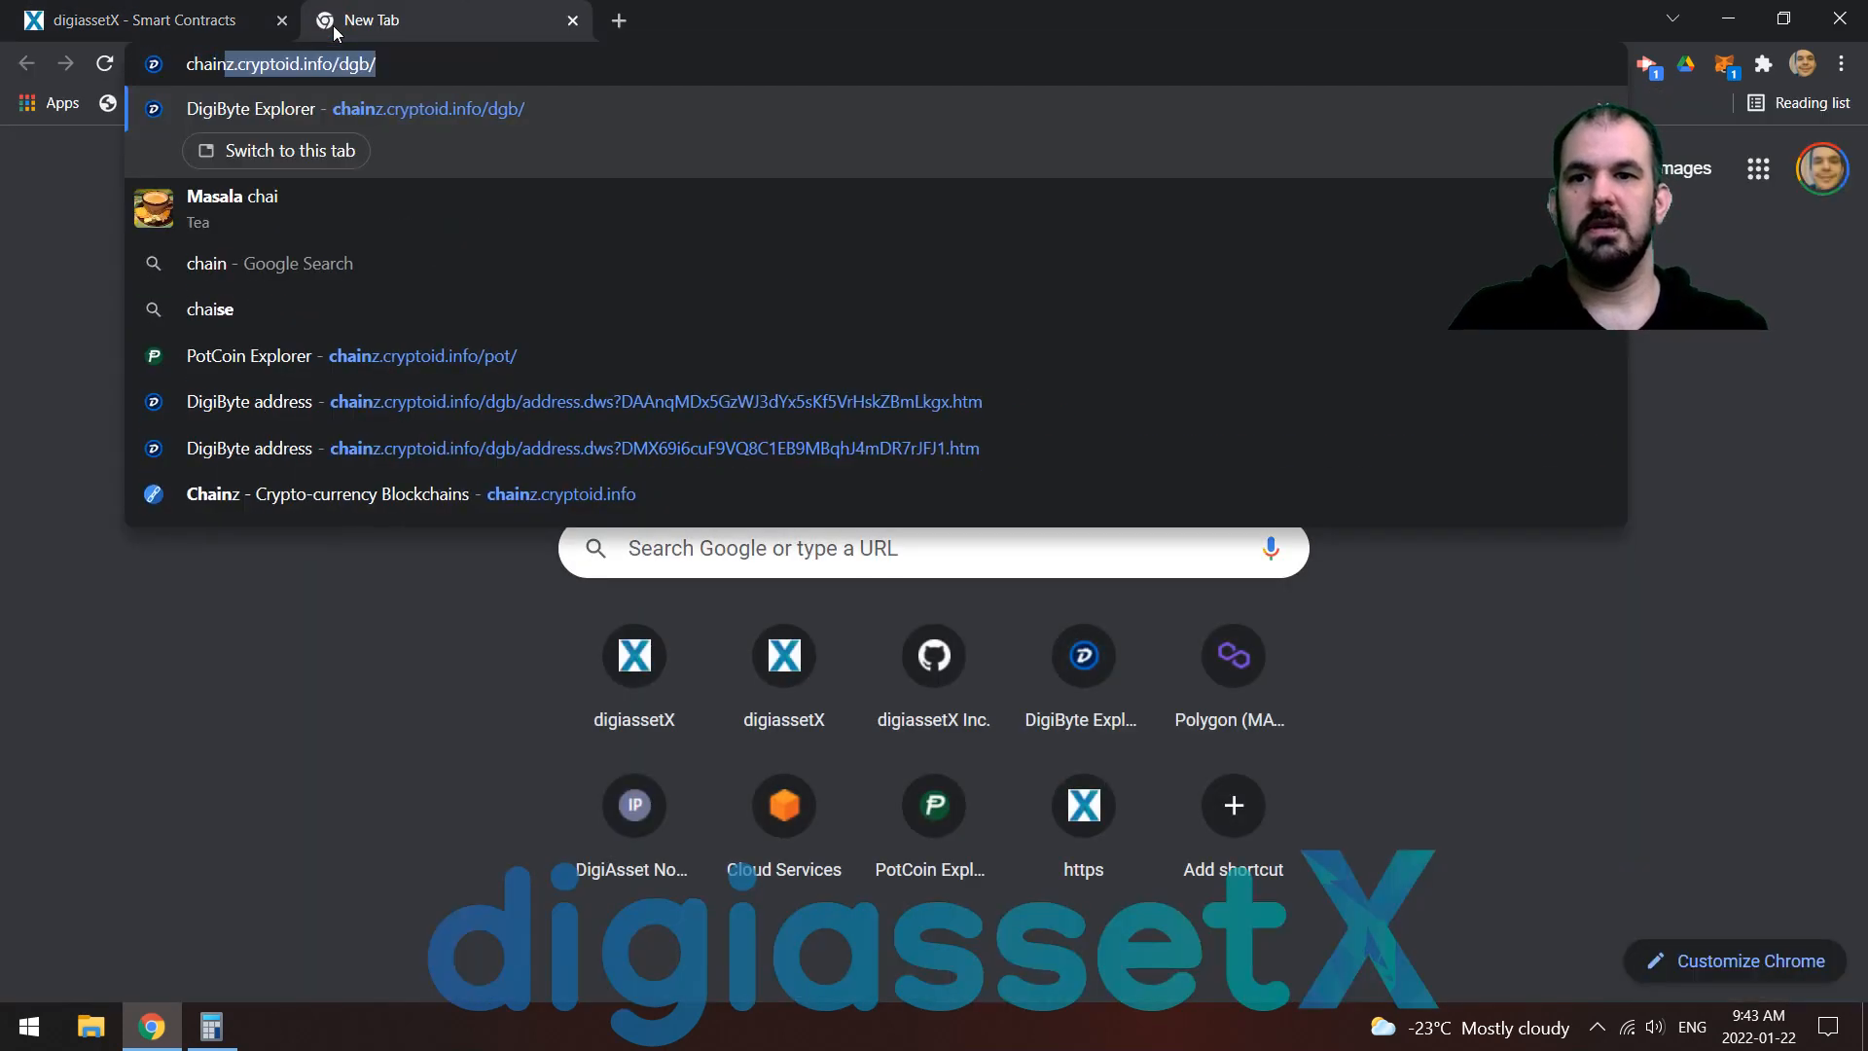
key(Return)
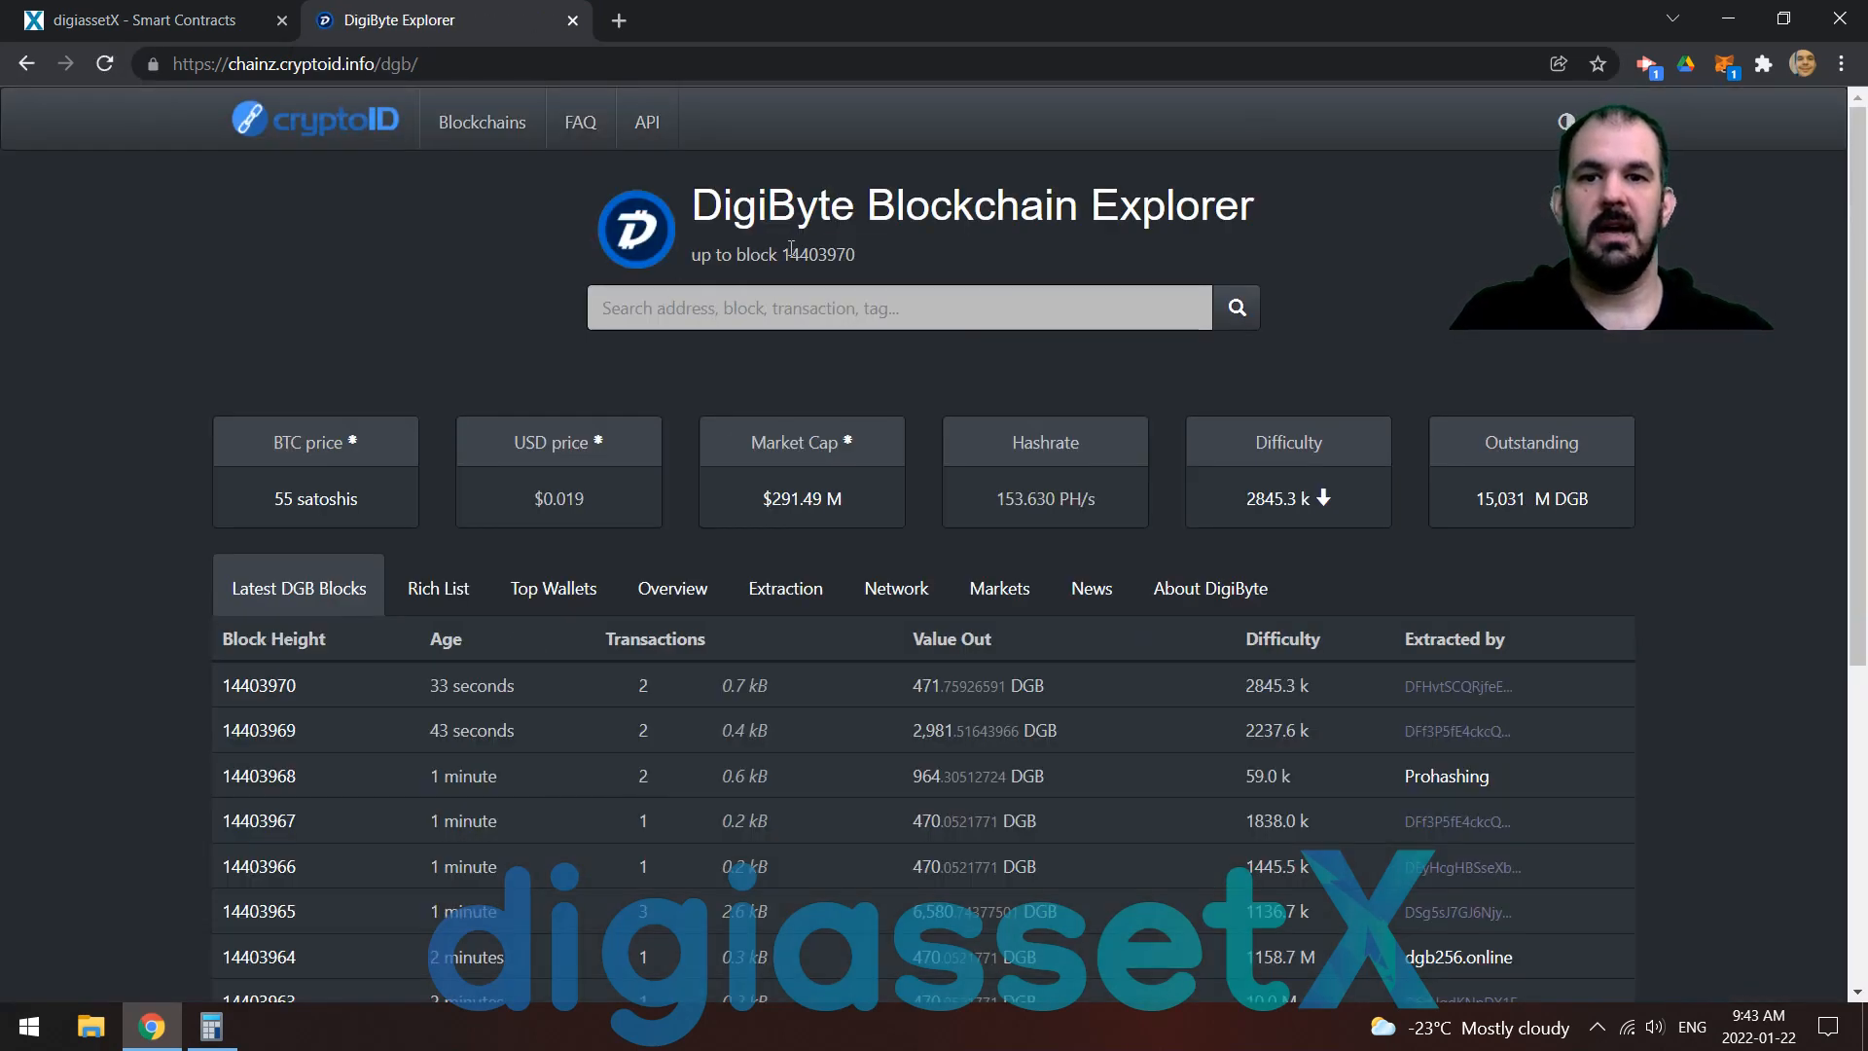
double_click(783, 255)
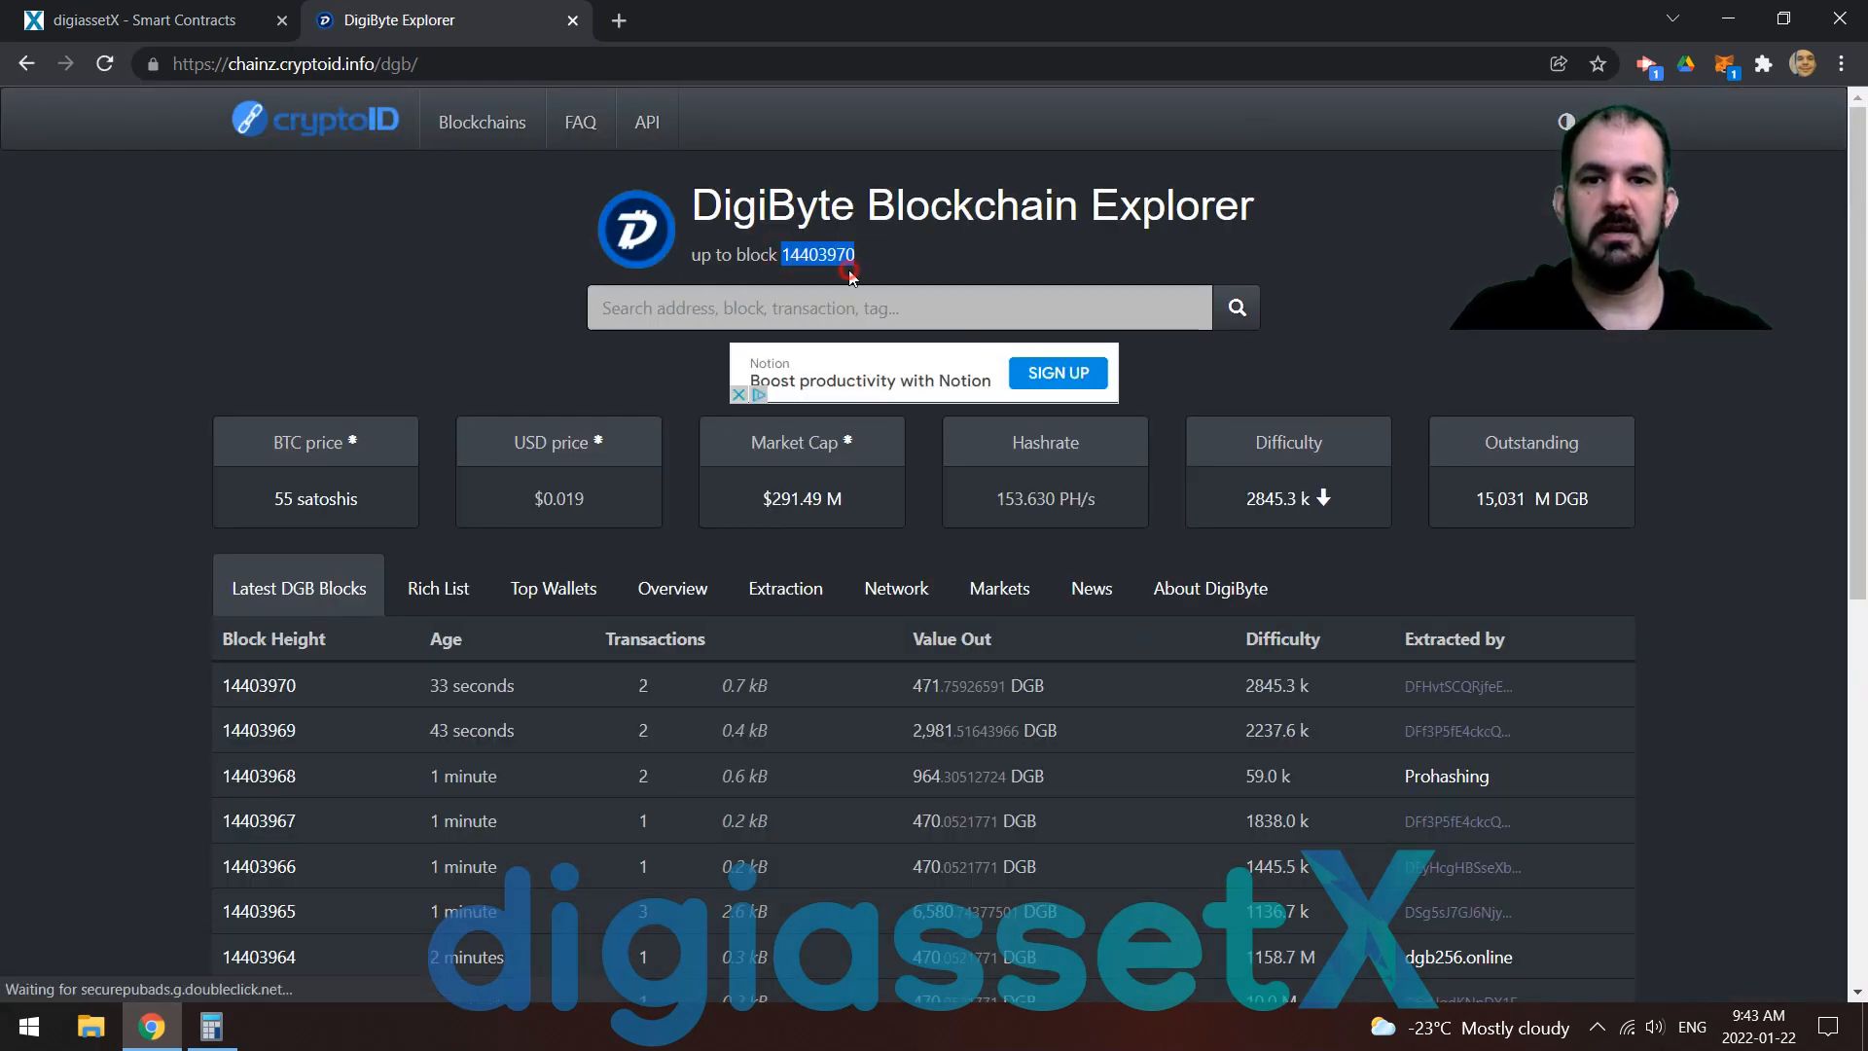
click(785, 257)
drag(784, 257, 855, 256)
key(ctrl+c)
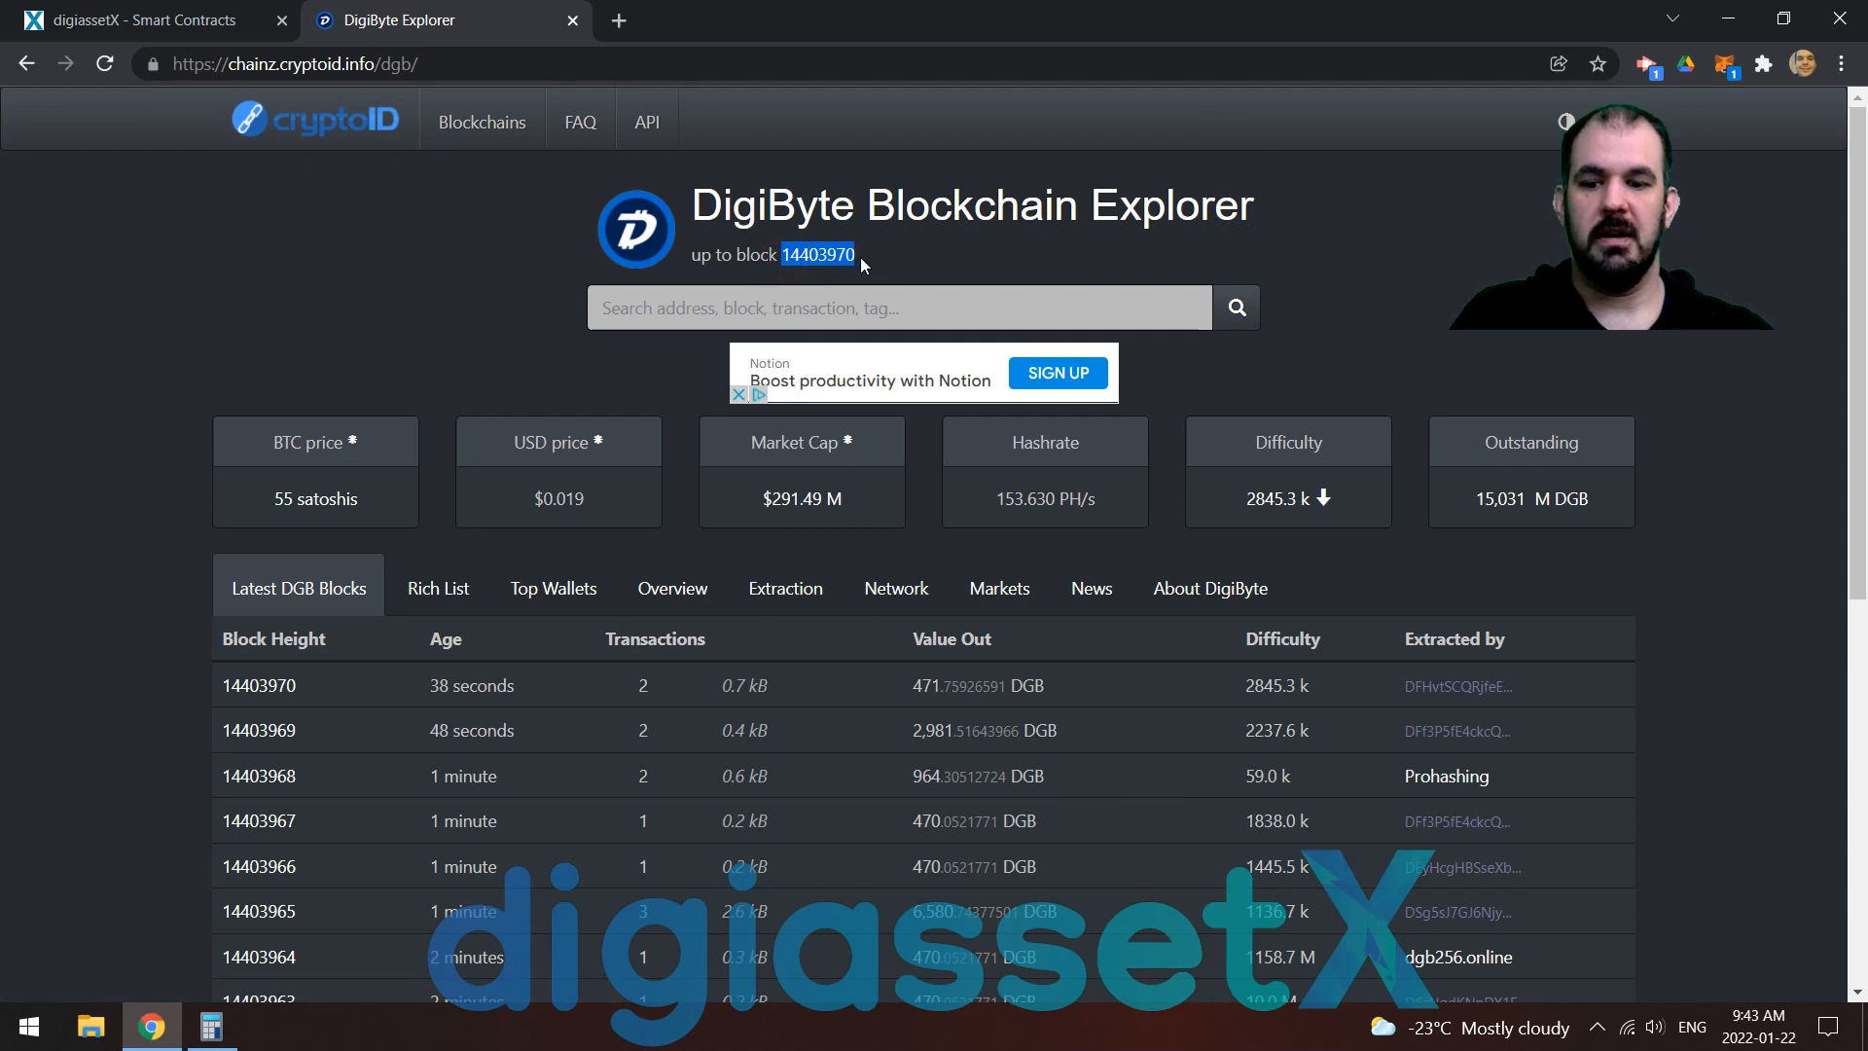
In Calculator, paste the copied block number, add 5760 to it, and close the calculator
click(230, 1029)
key(ctrl+v)
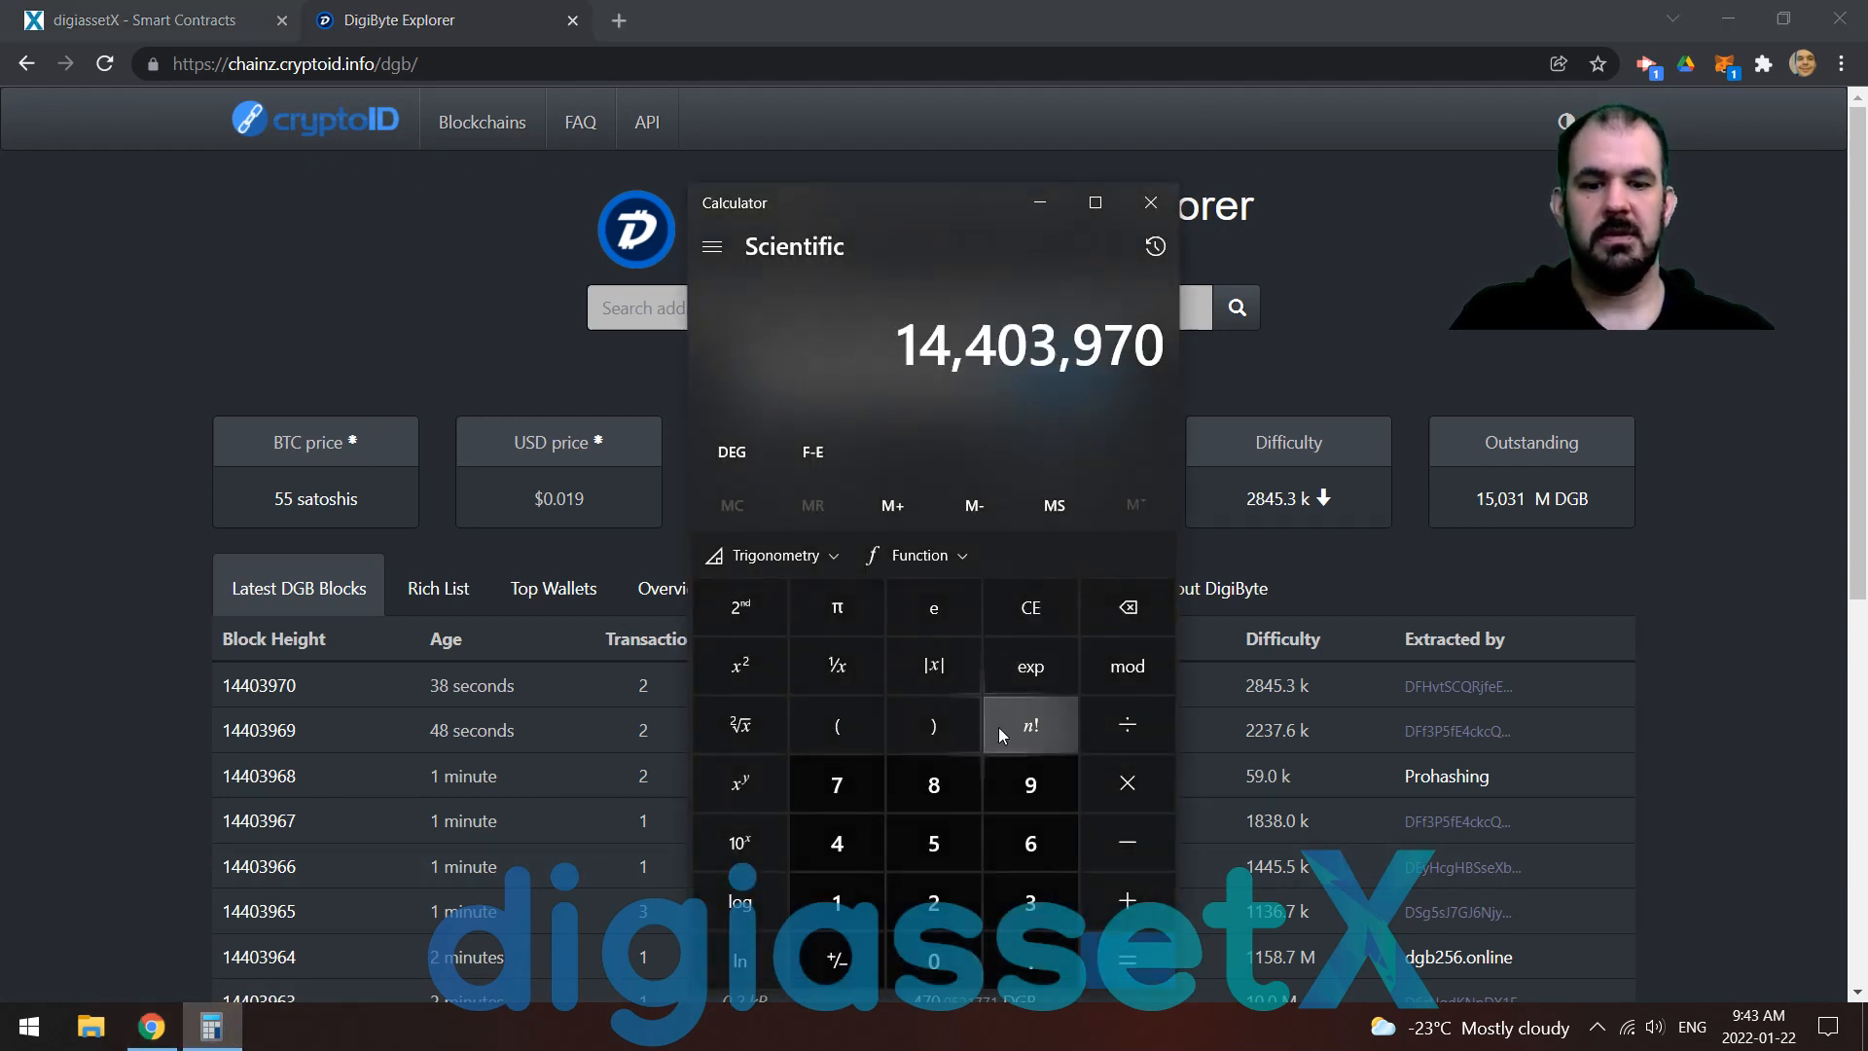
key(plus)
text(570)
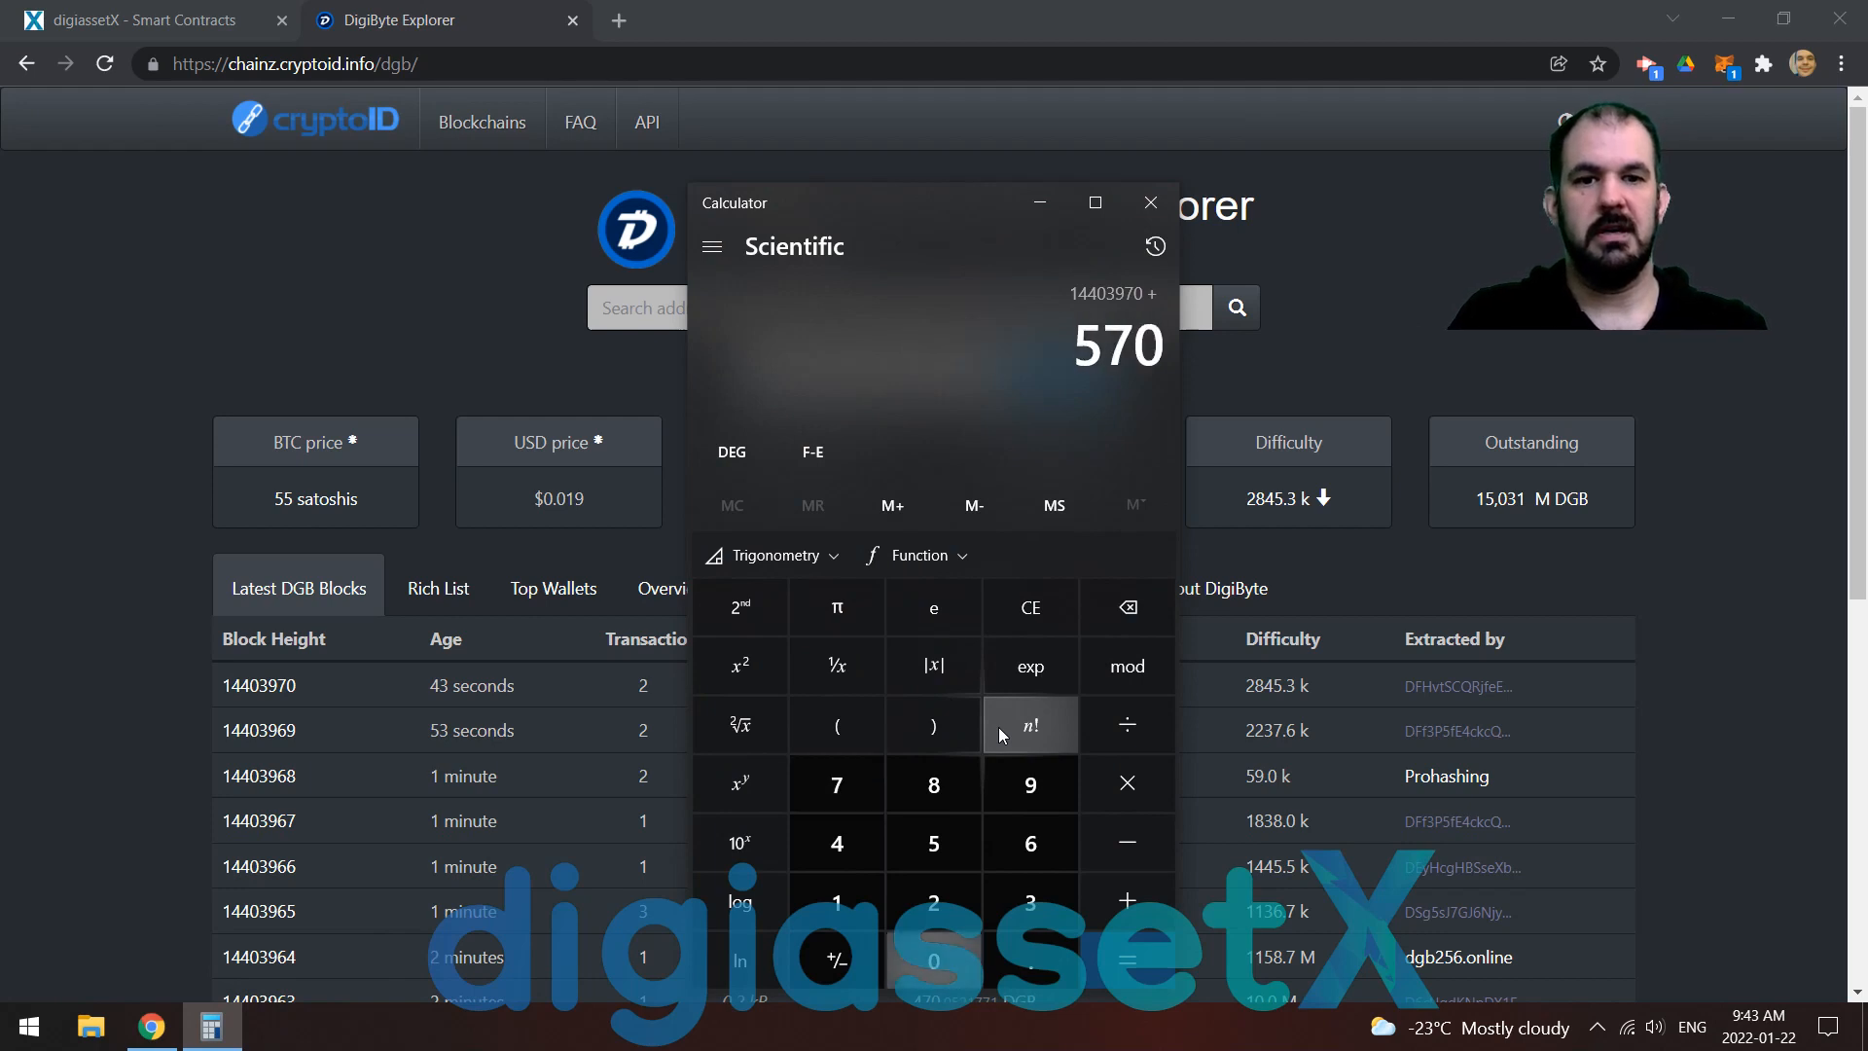
key(BackSpace)
text(60)
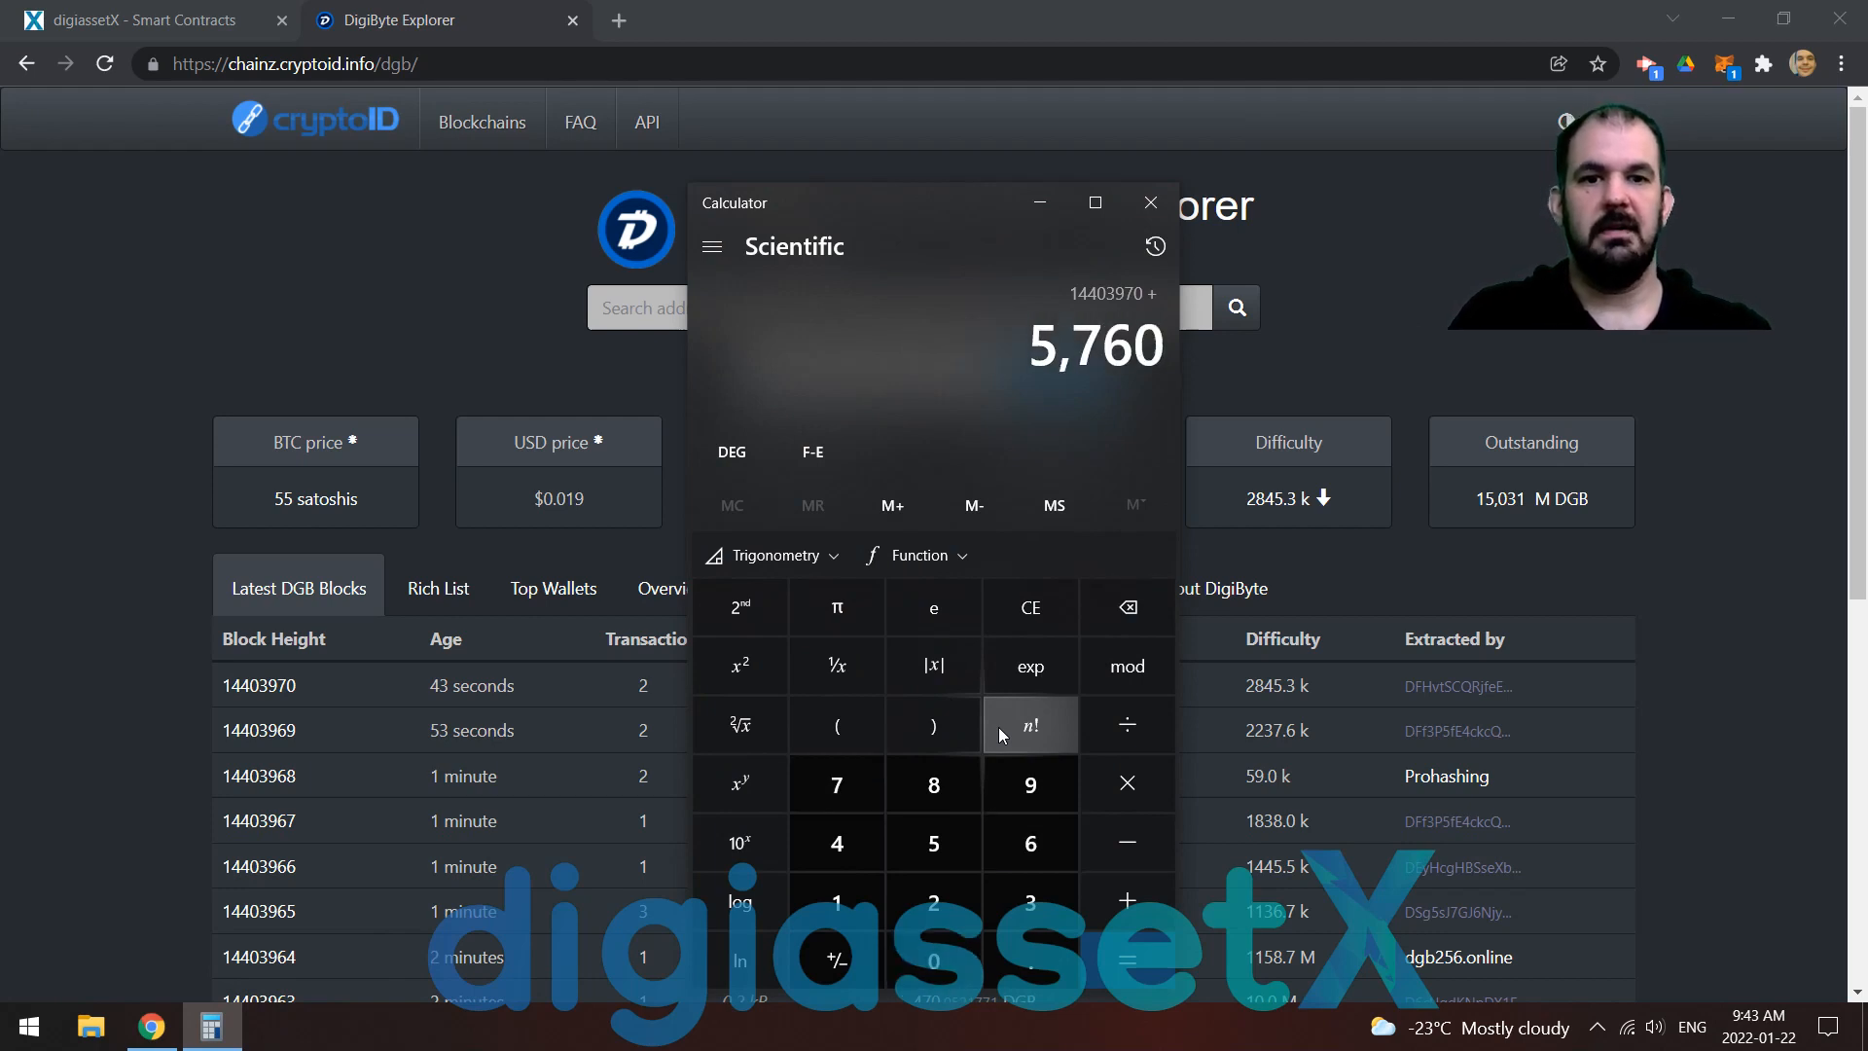
key(Return)
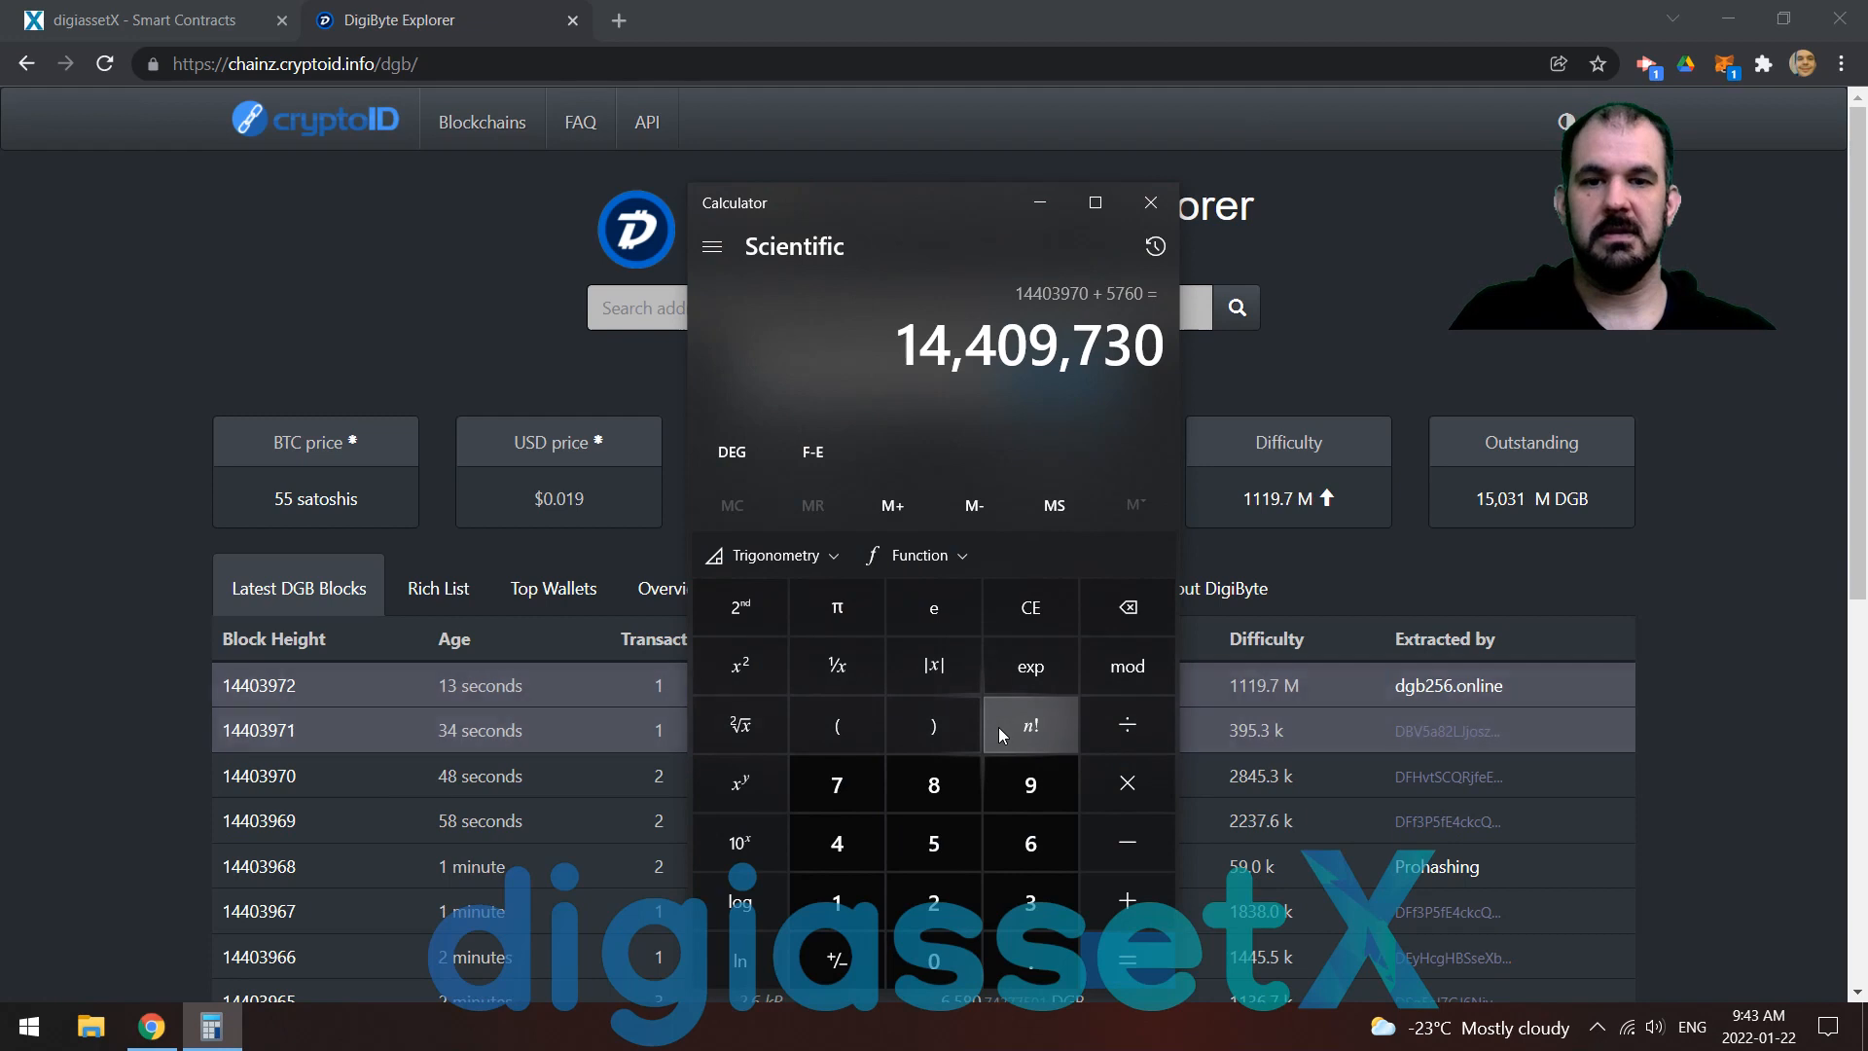
click(1148, 214)
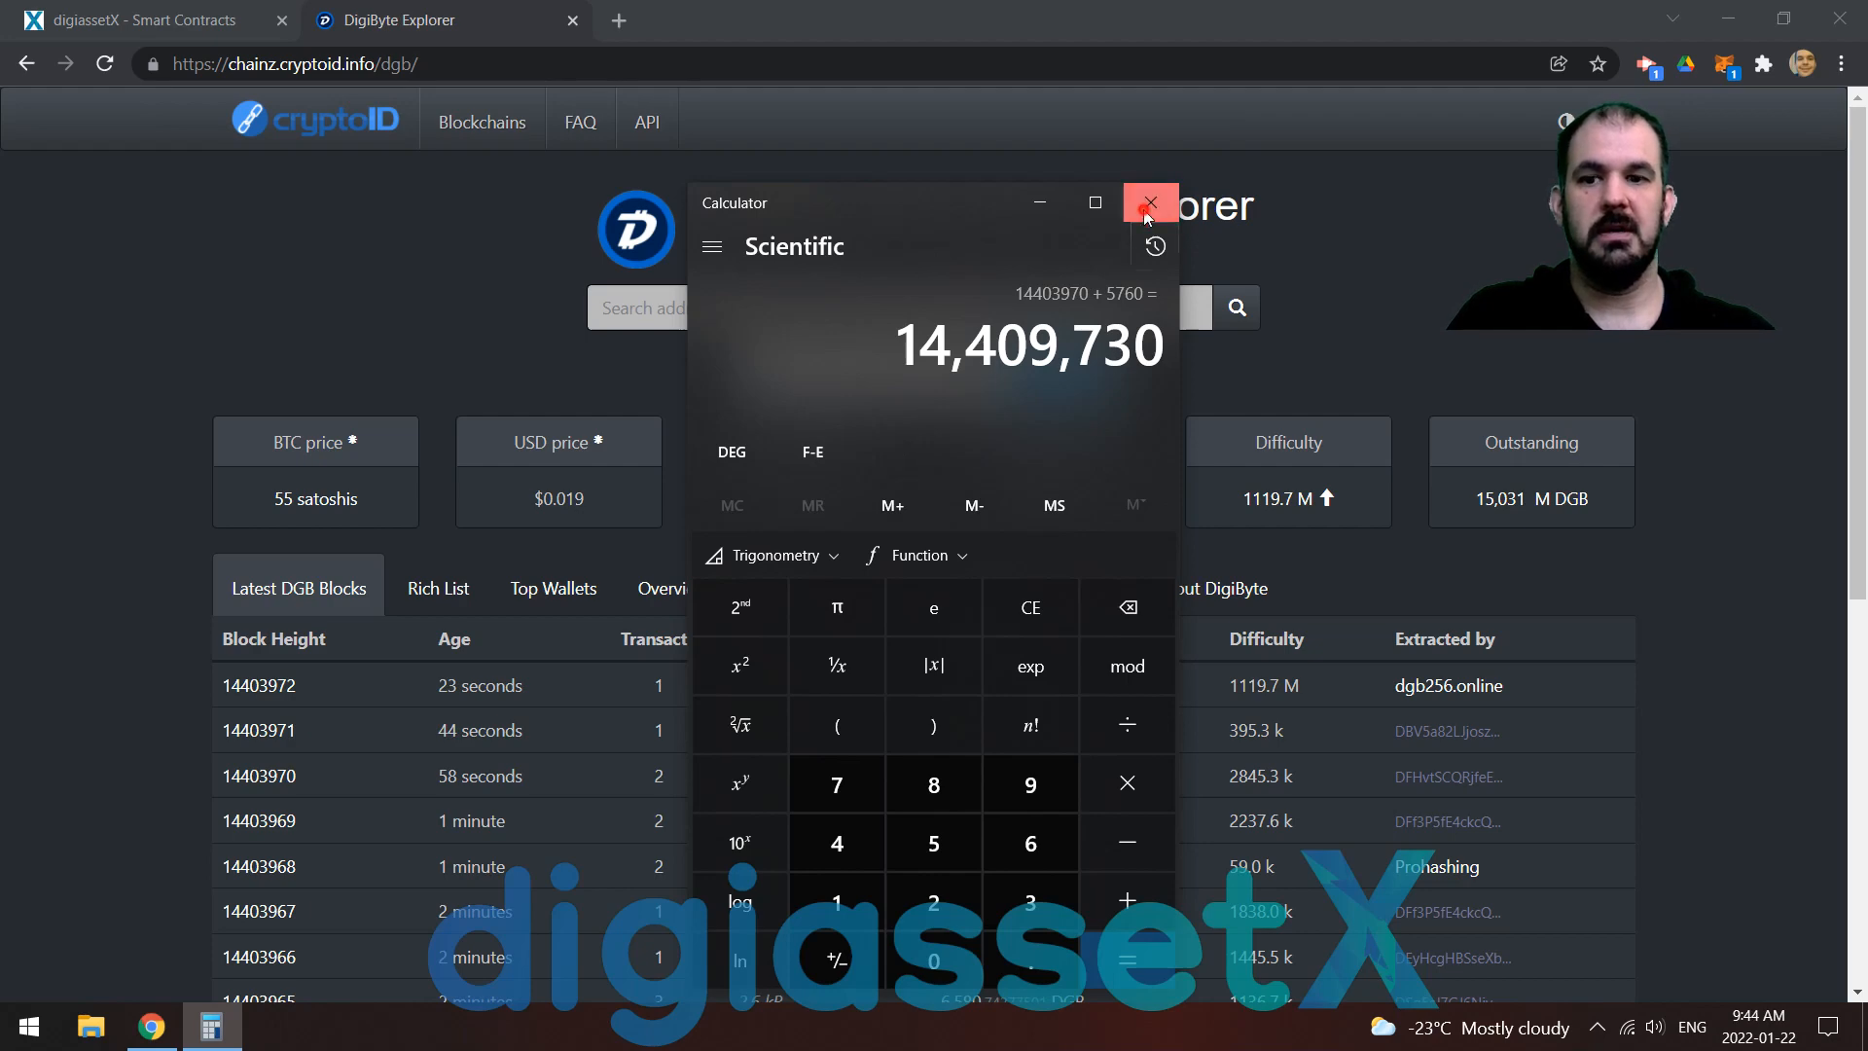
Back in the new contract form, set the auction end block height to 14409730 and add the asset labelled "loading" with quantity 1
click(197, 21)
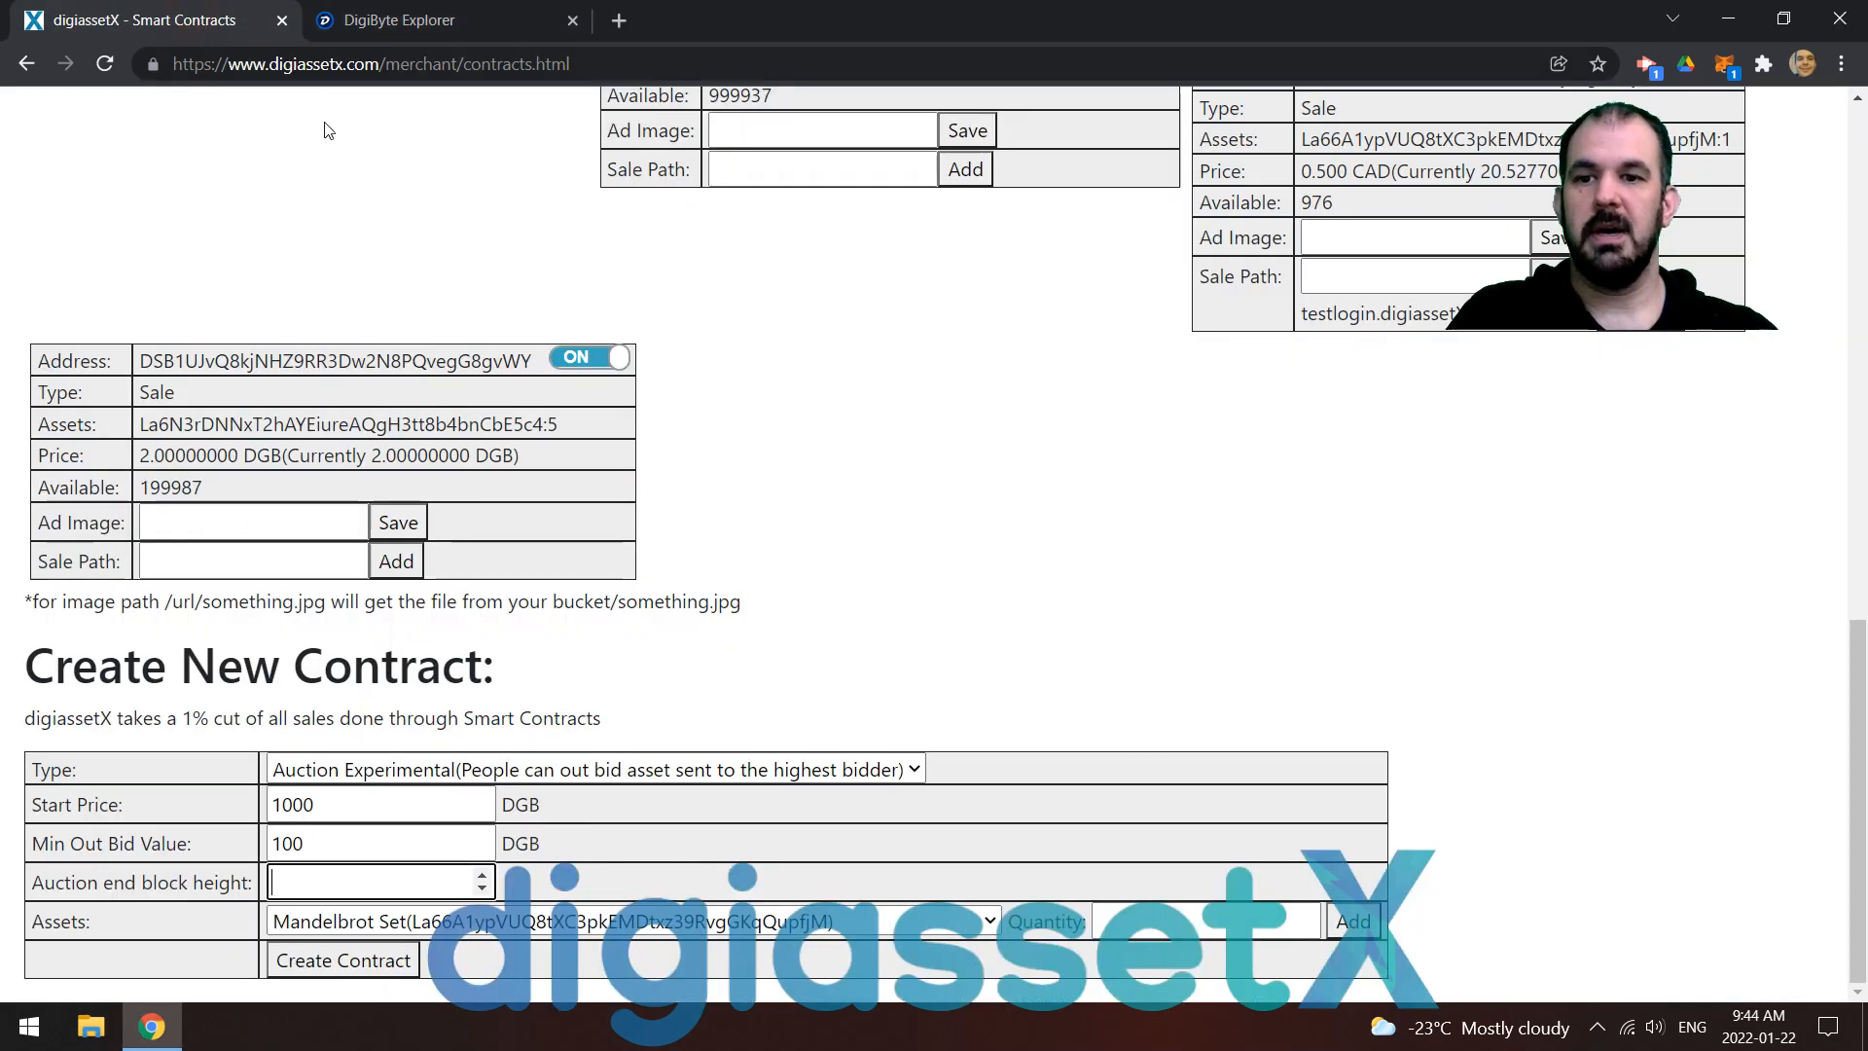
text(14409730)
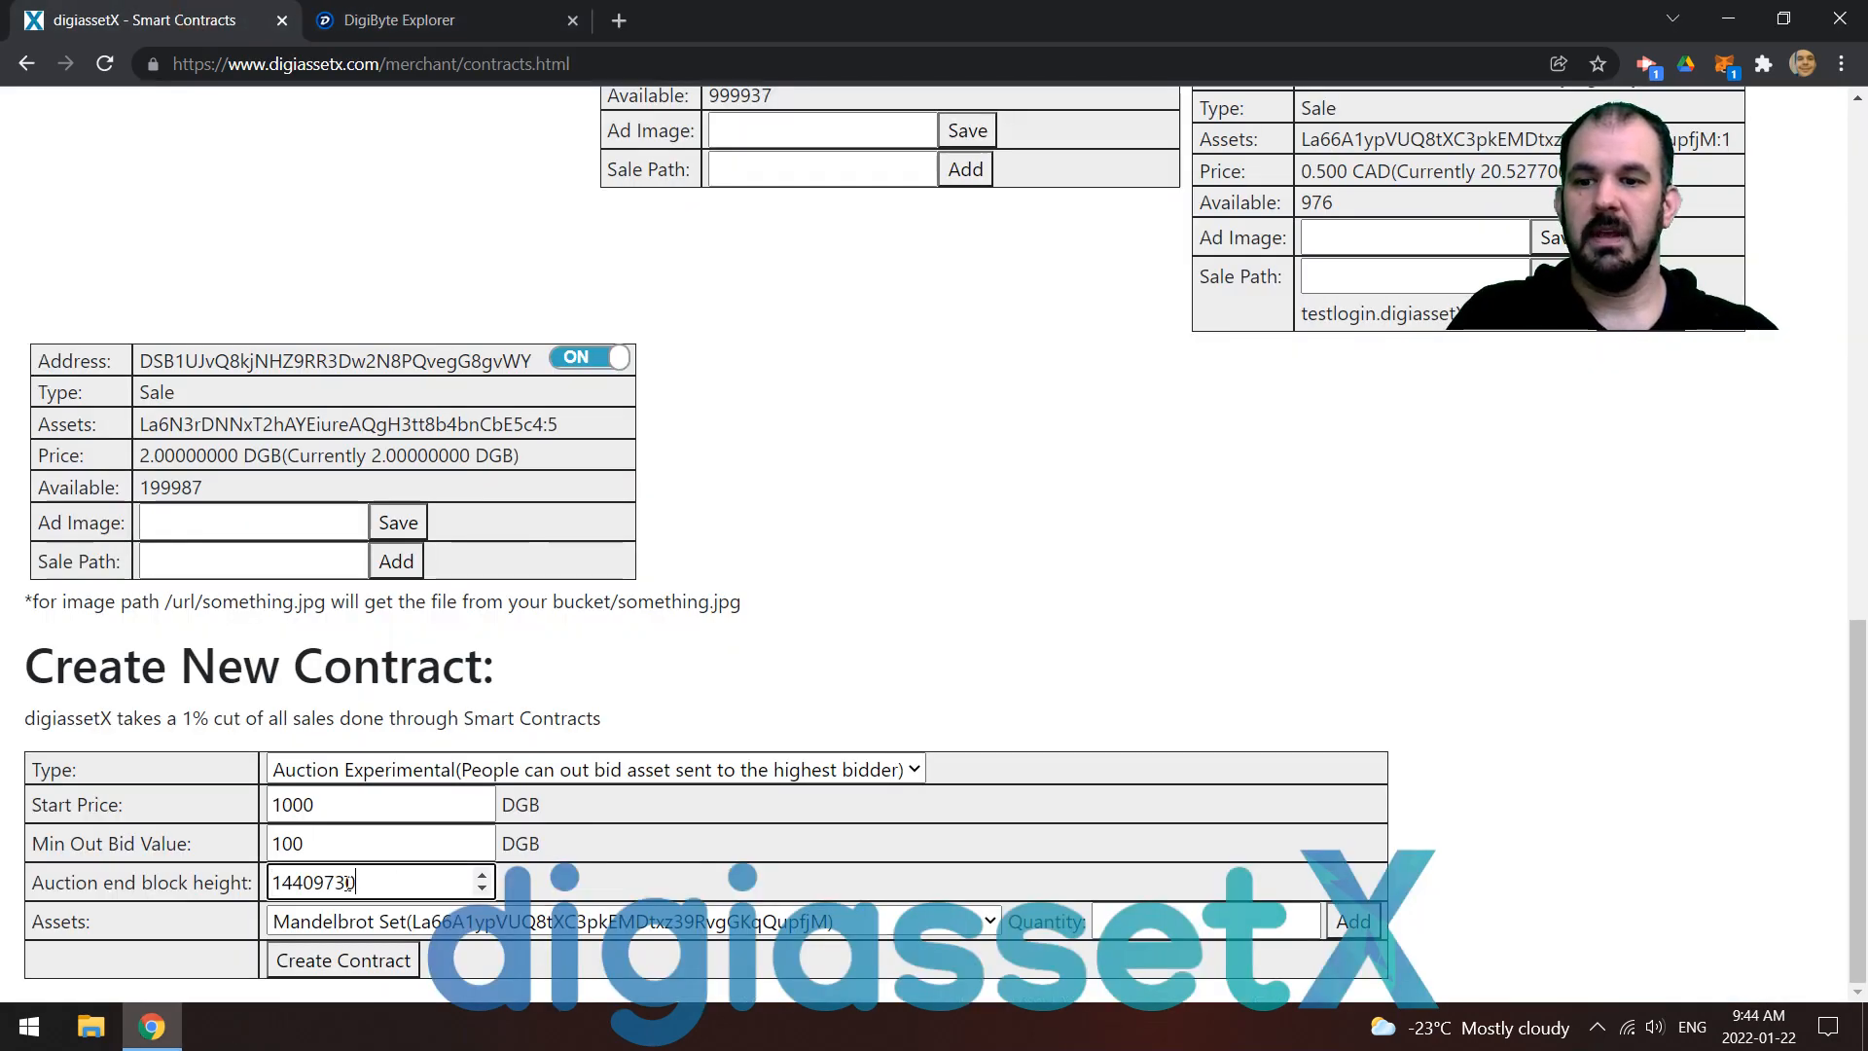
click(397, 925)
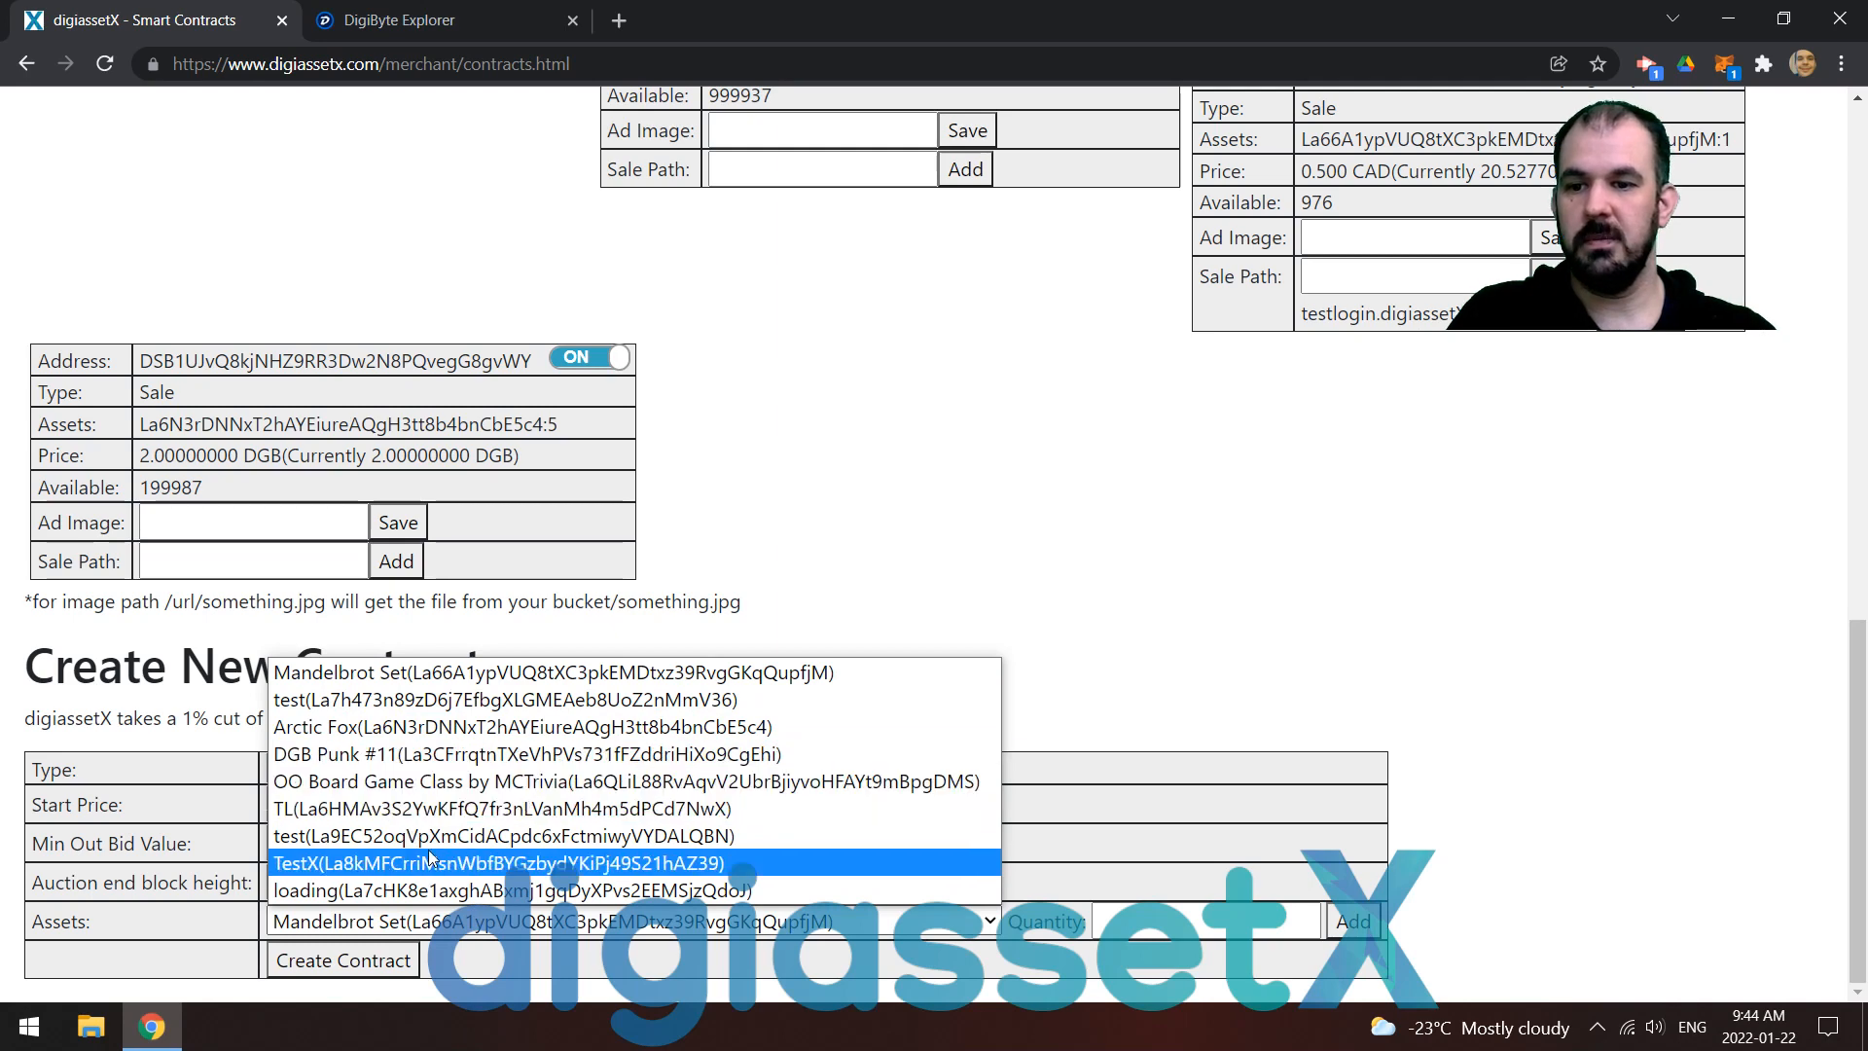
click(313, 894)
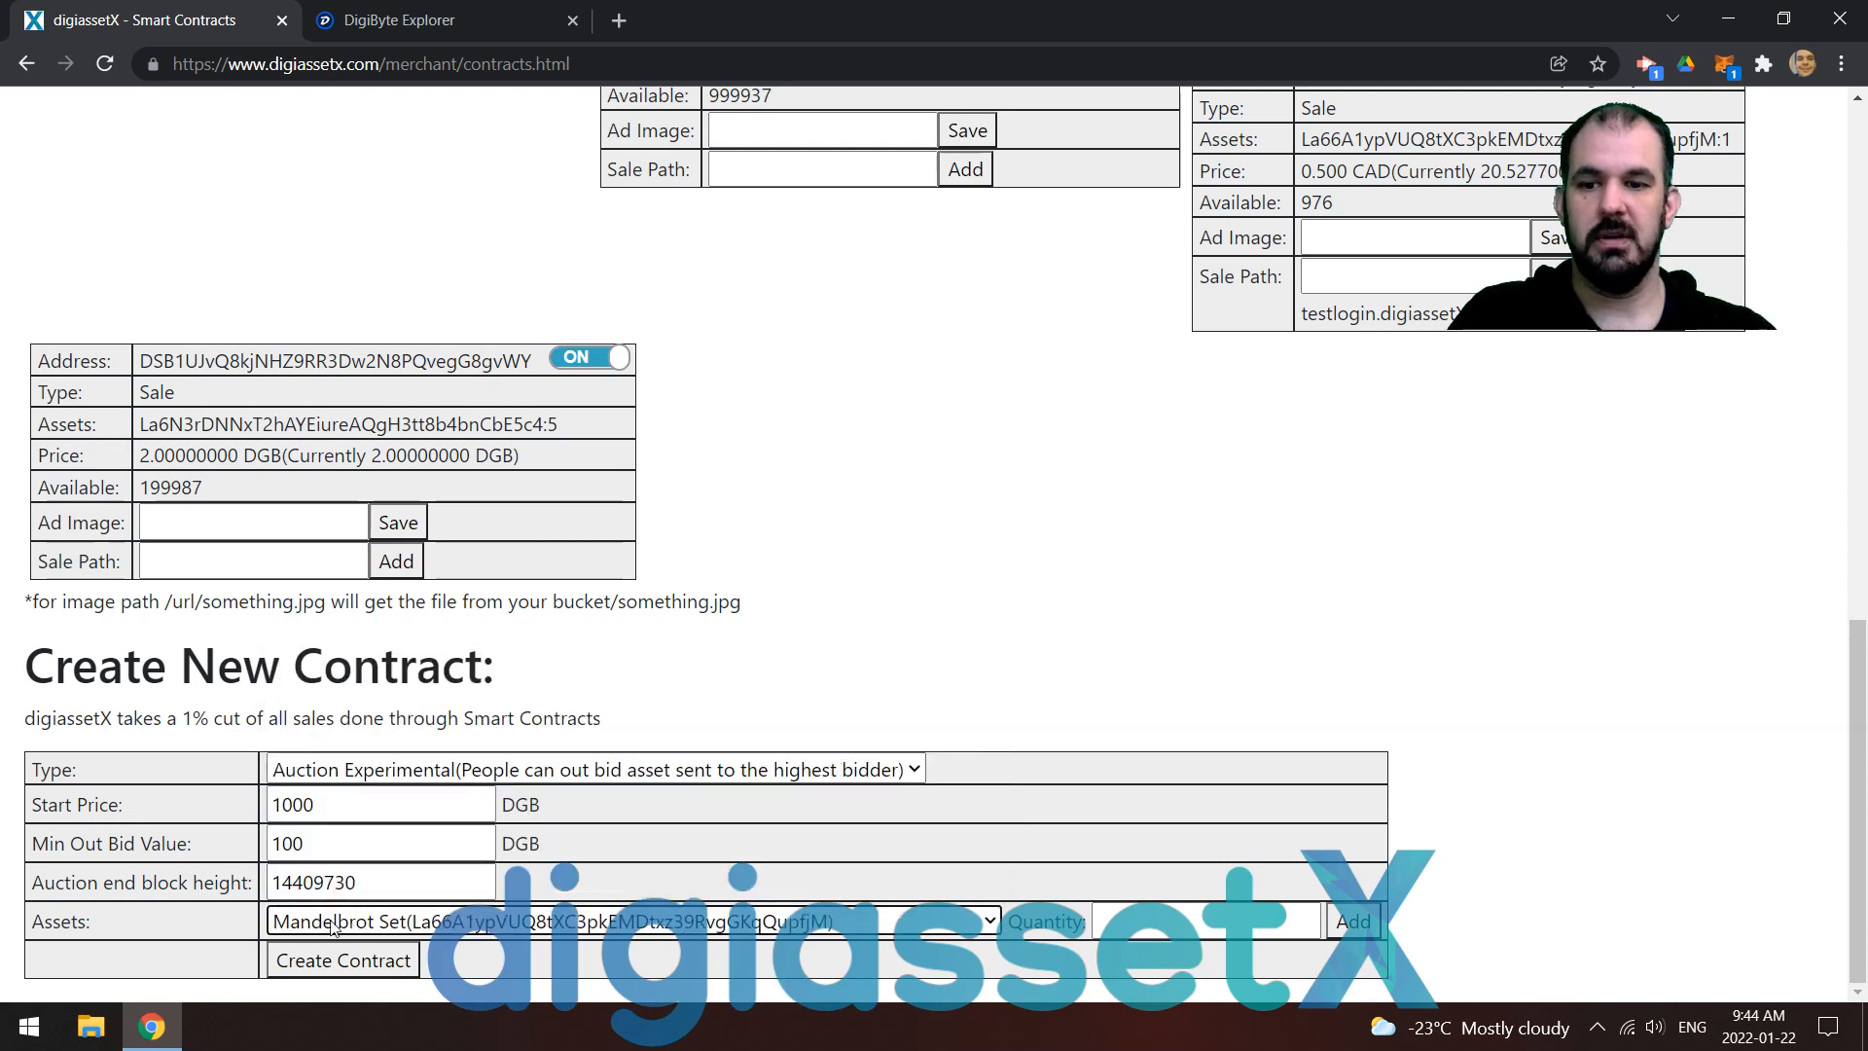
click(472, 926)
click(381, 891)
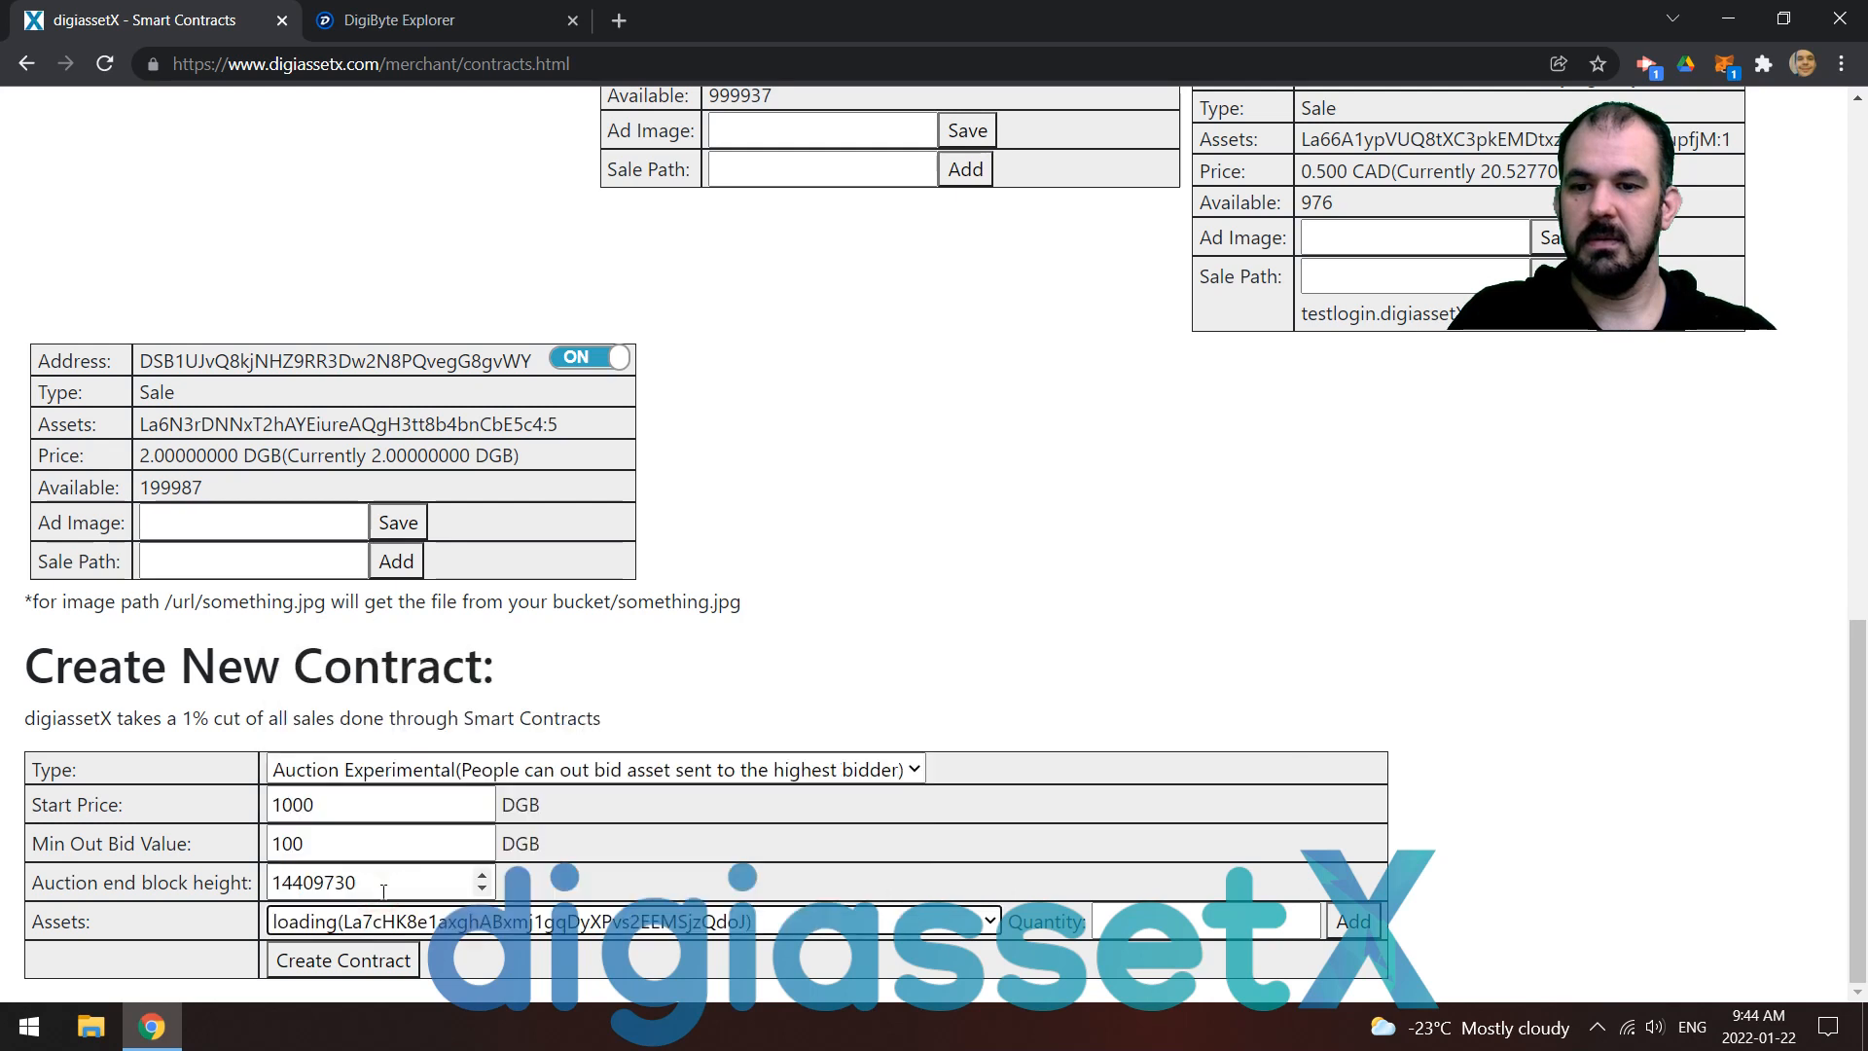
click(1139, 912)
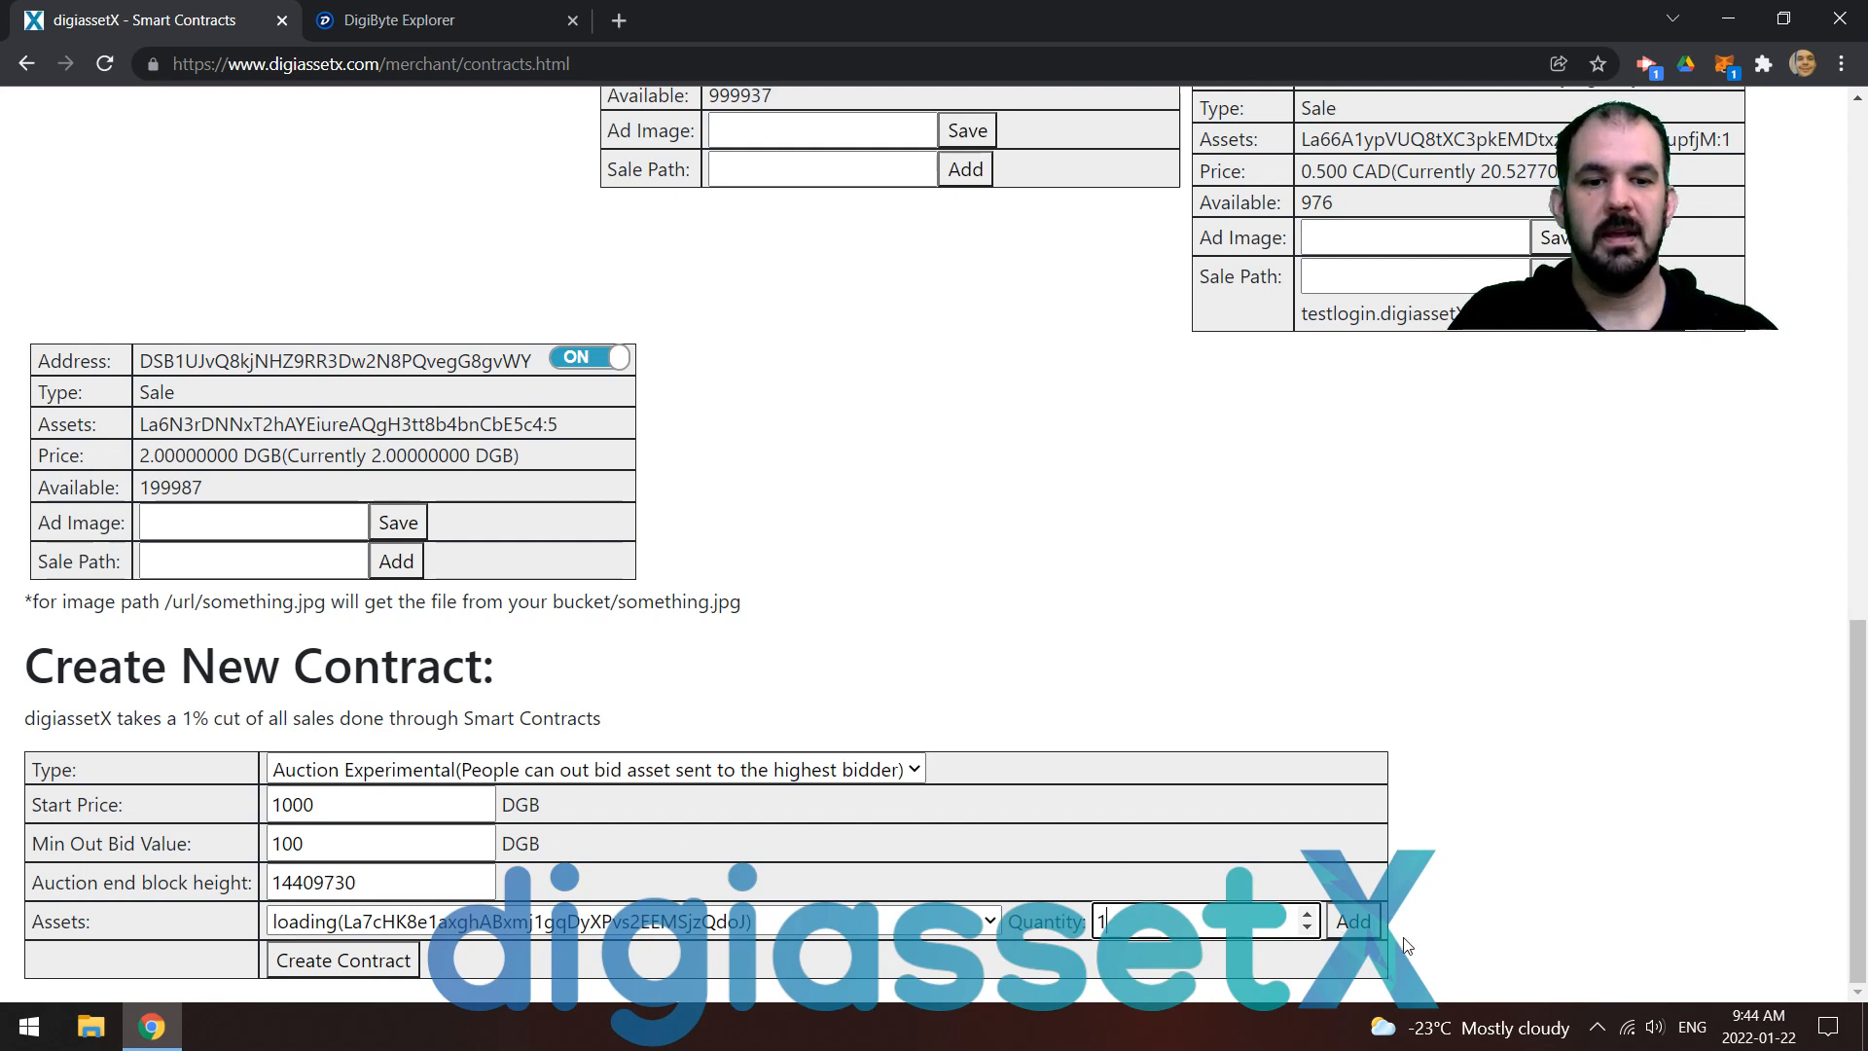
click(1365, 932)
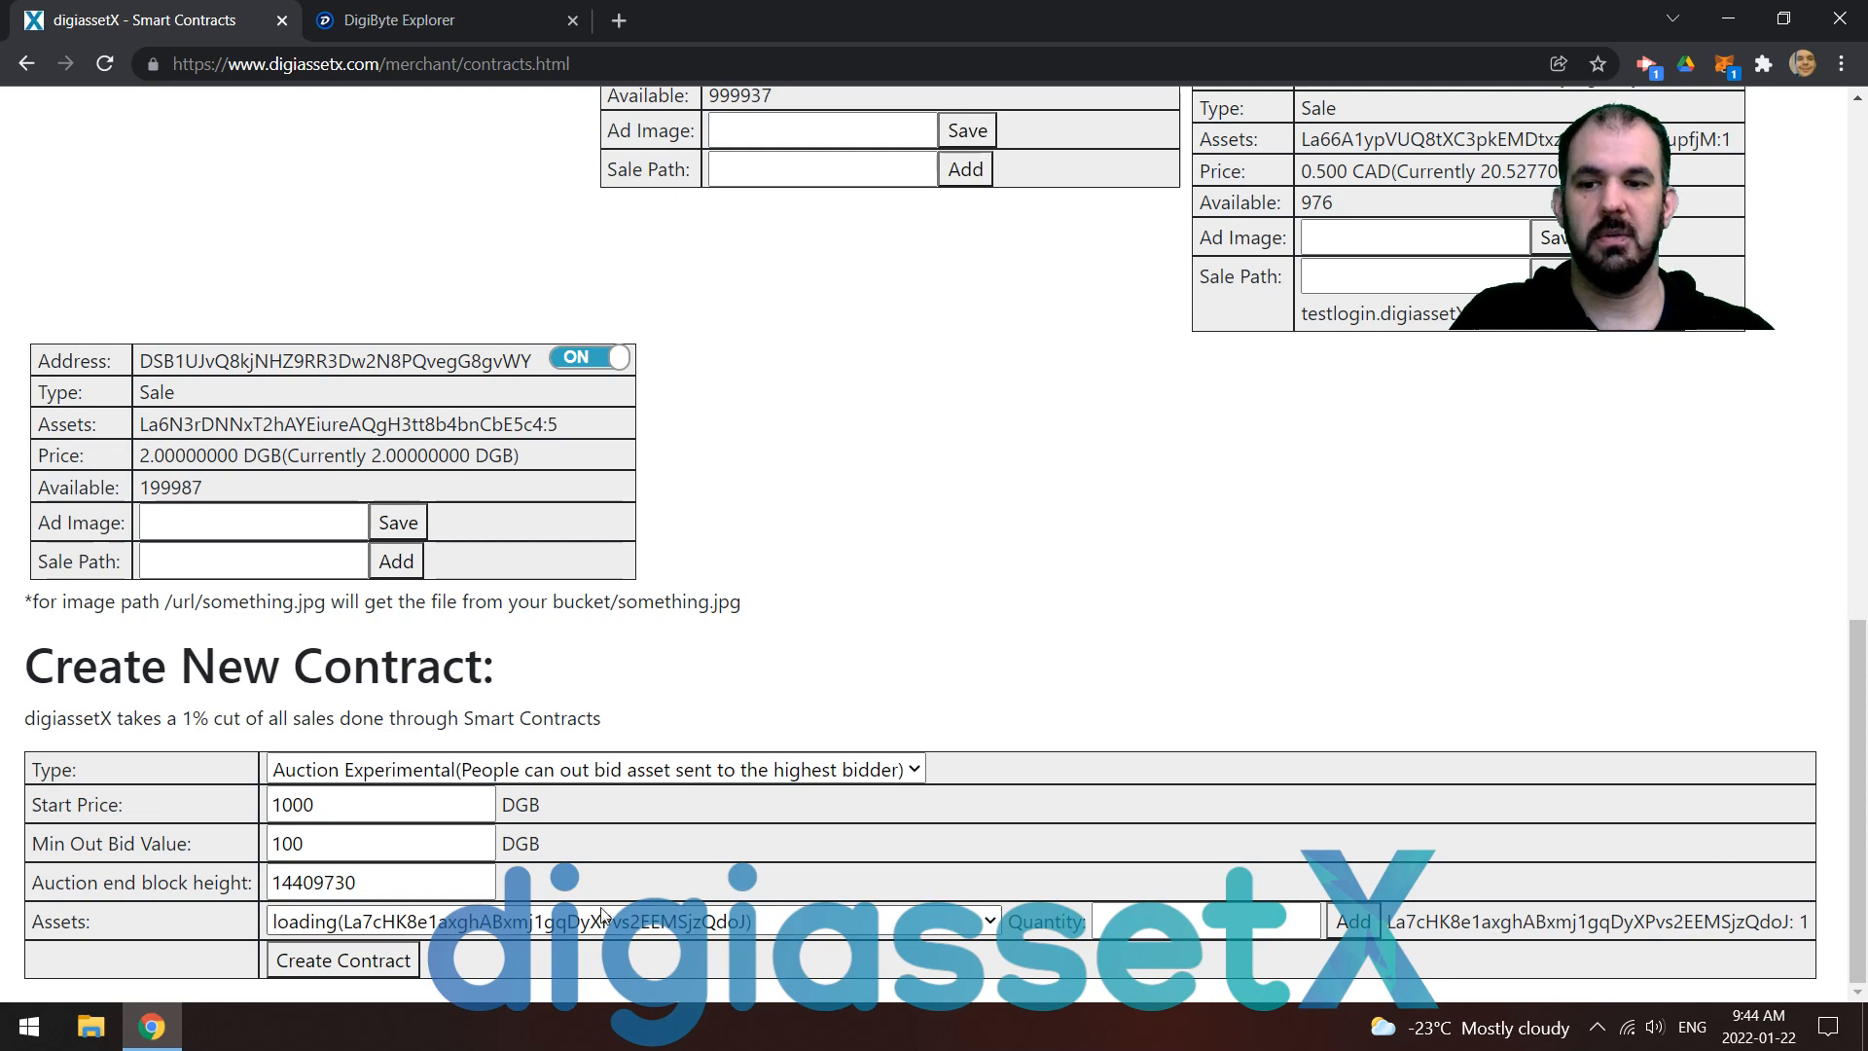
Create the auction contract and add auction.digiassetX.com/sales.json as its sale path
click(321, 975)
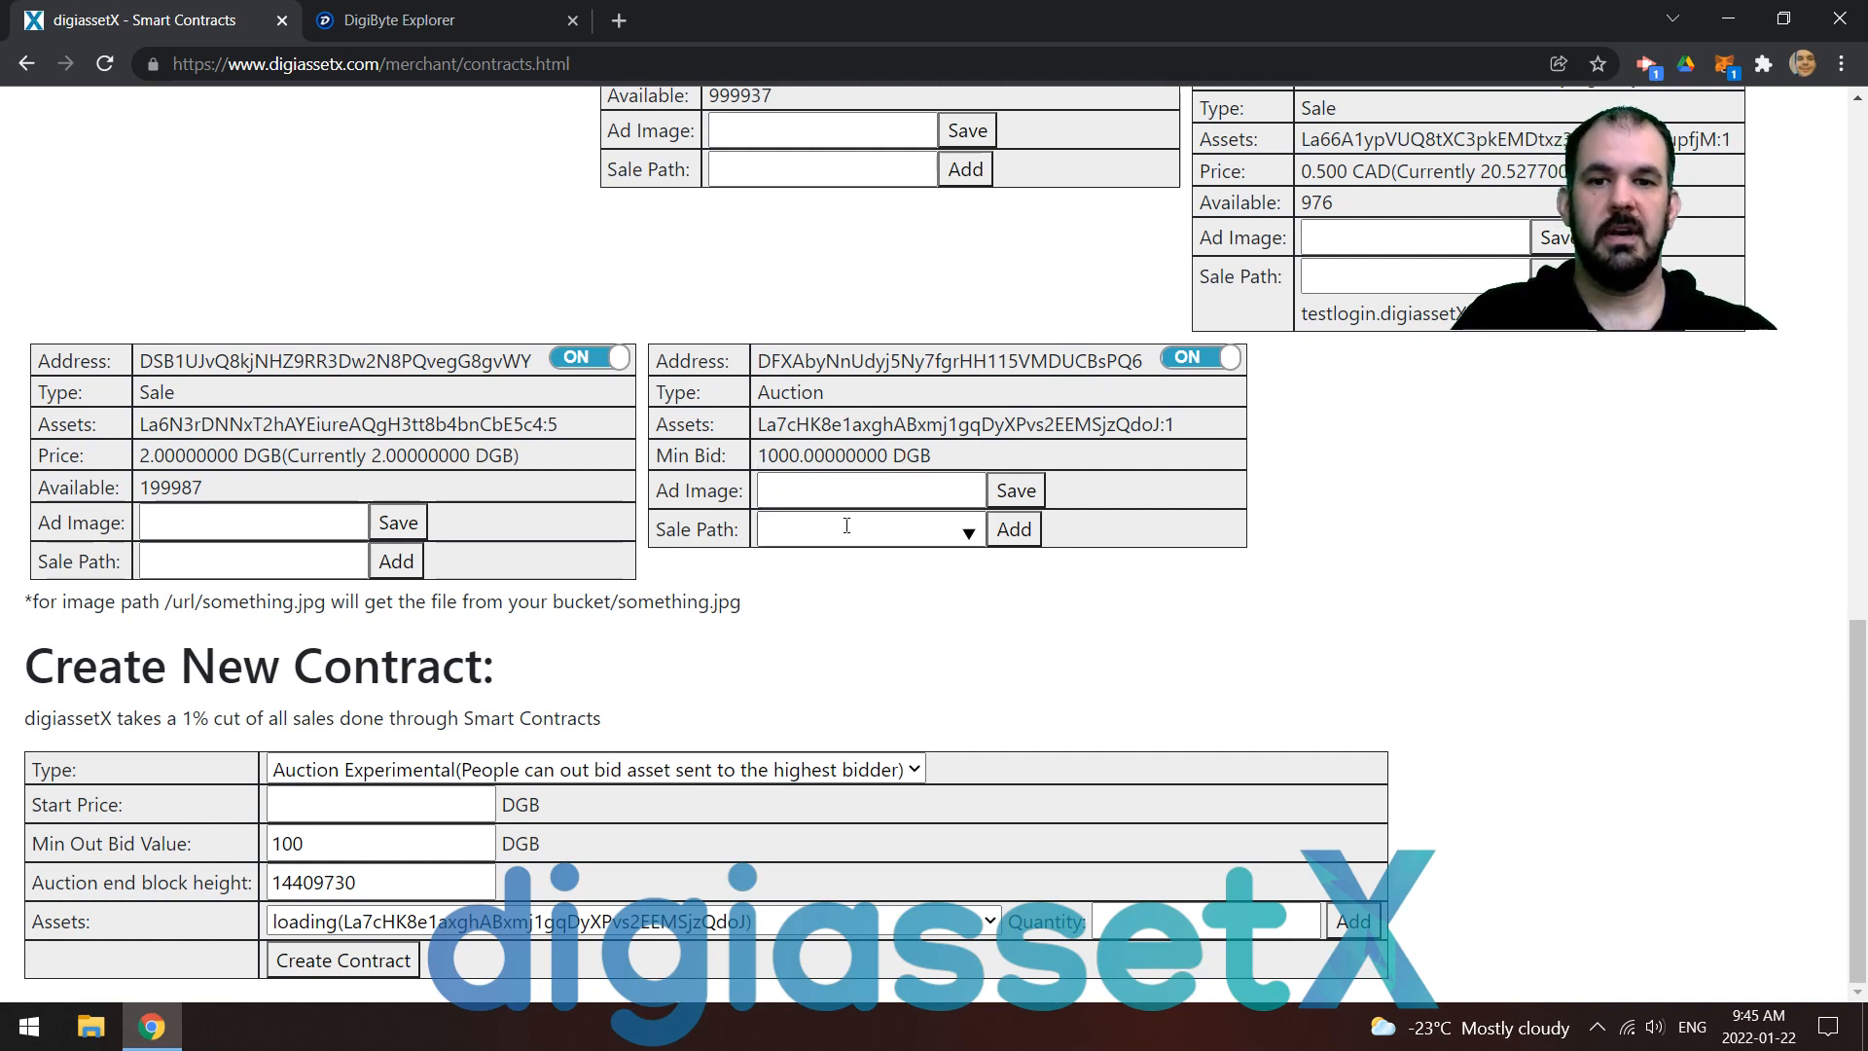
click(818, 529)
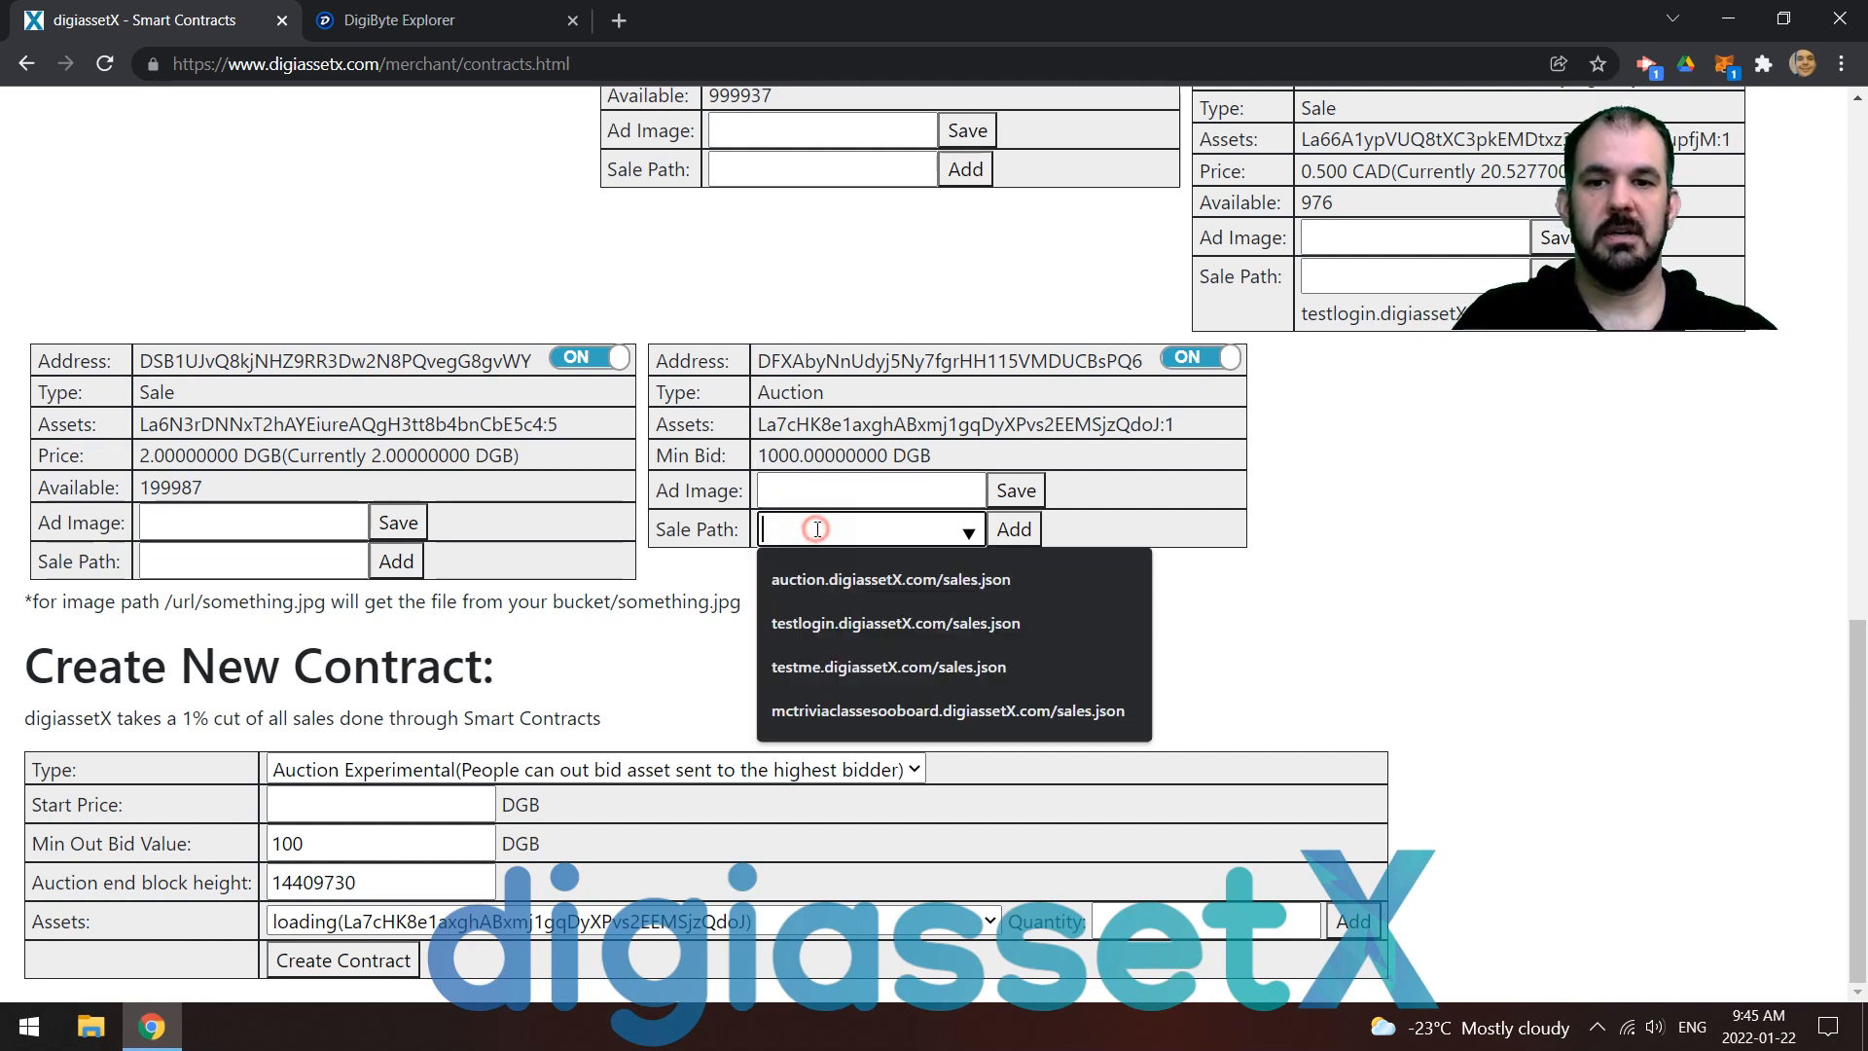
click(820, 582)
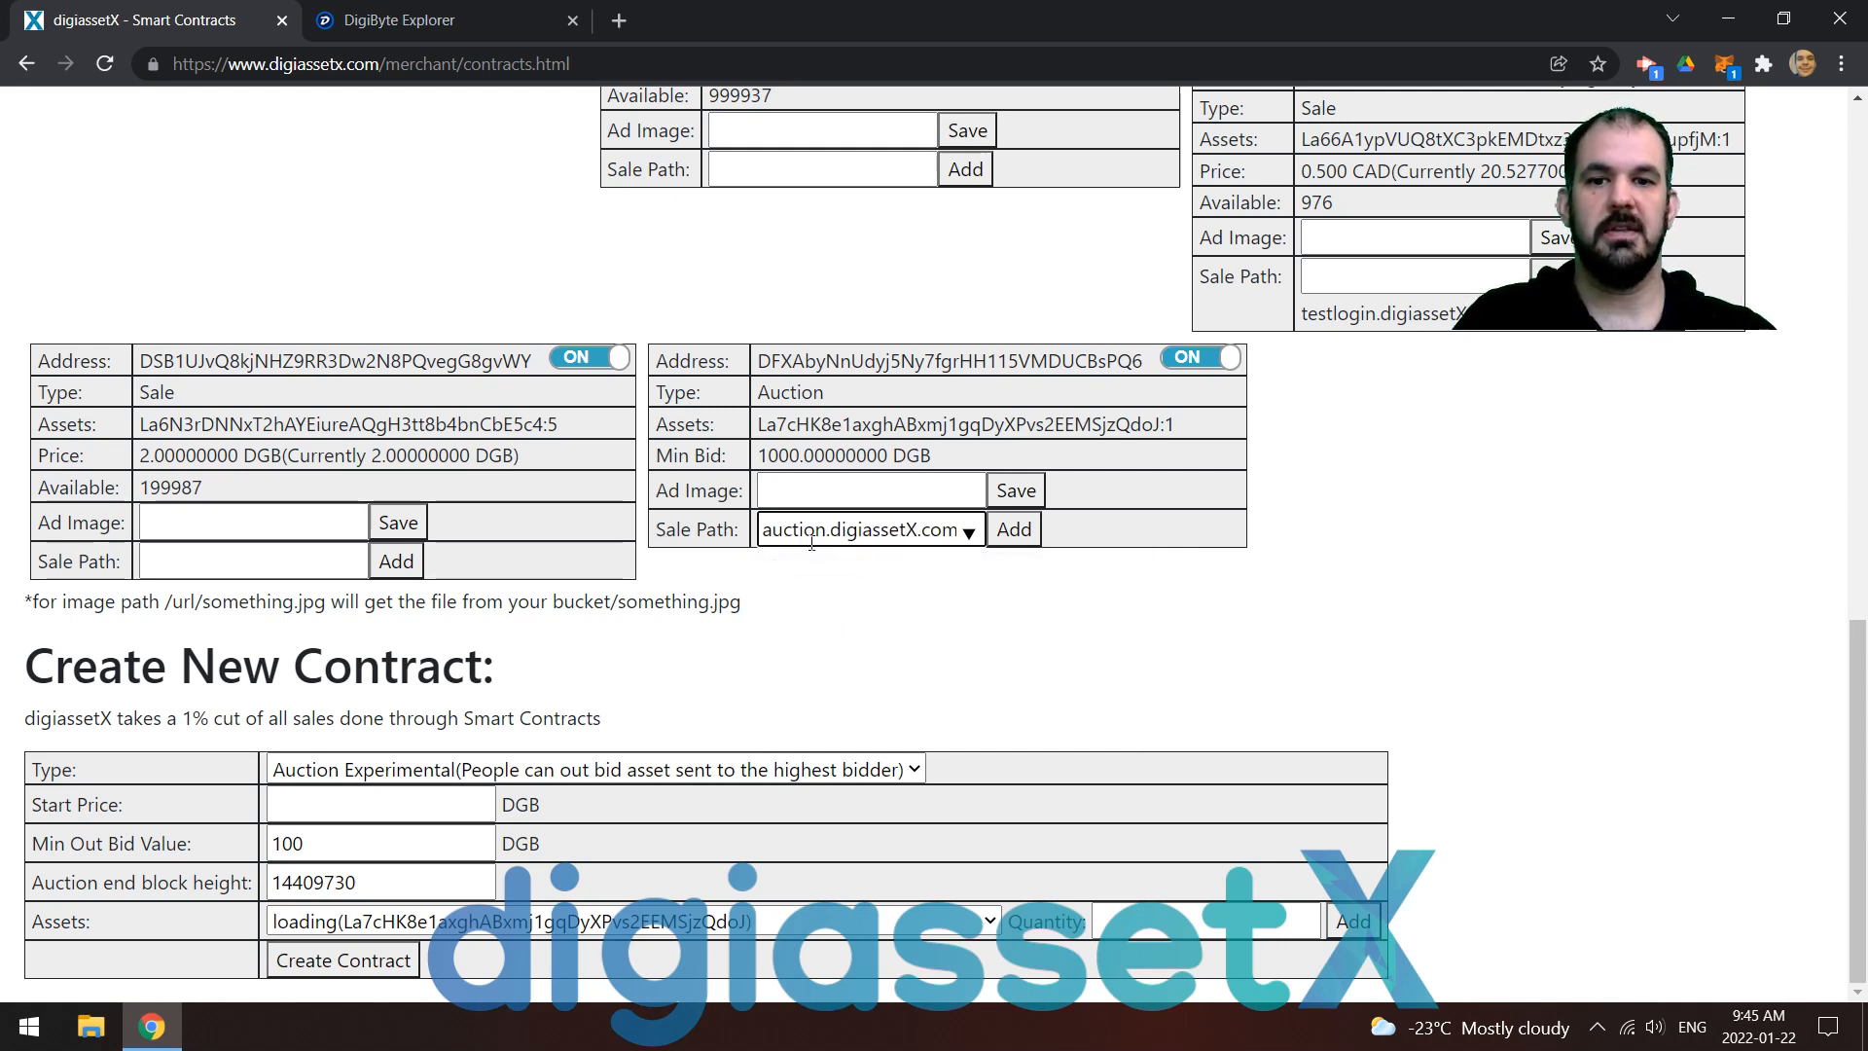
click(1026, 532)
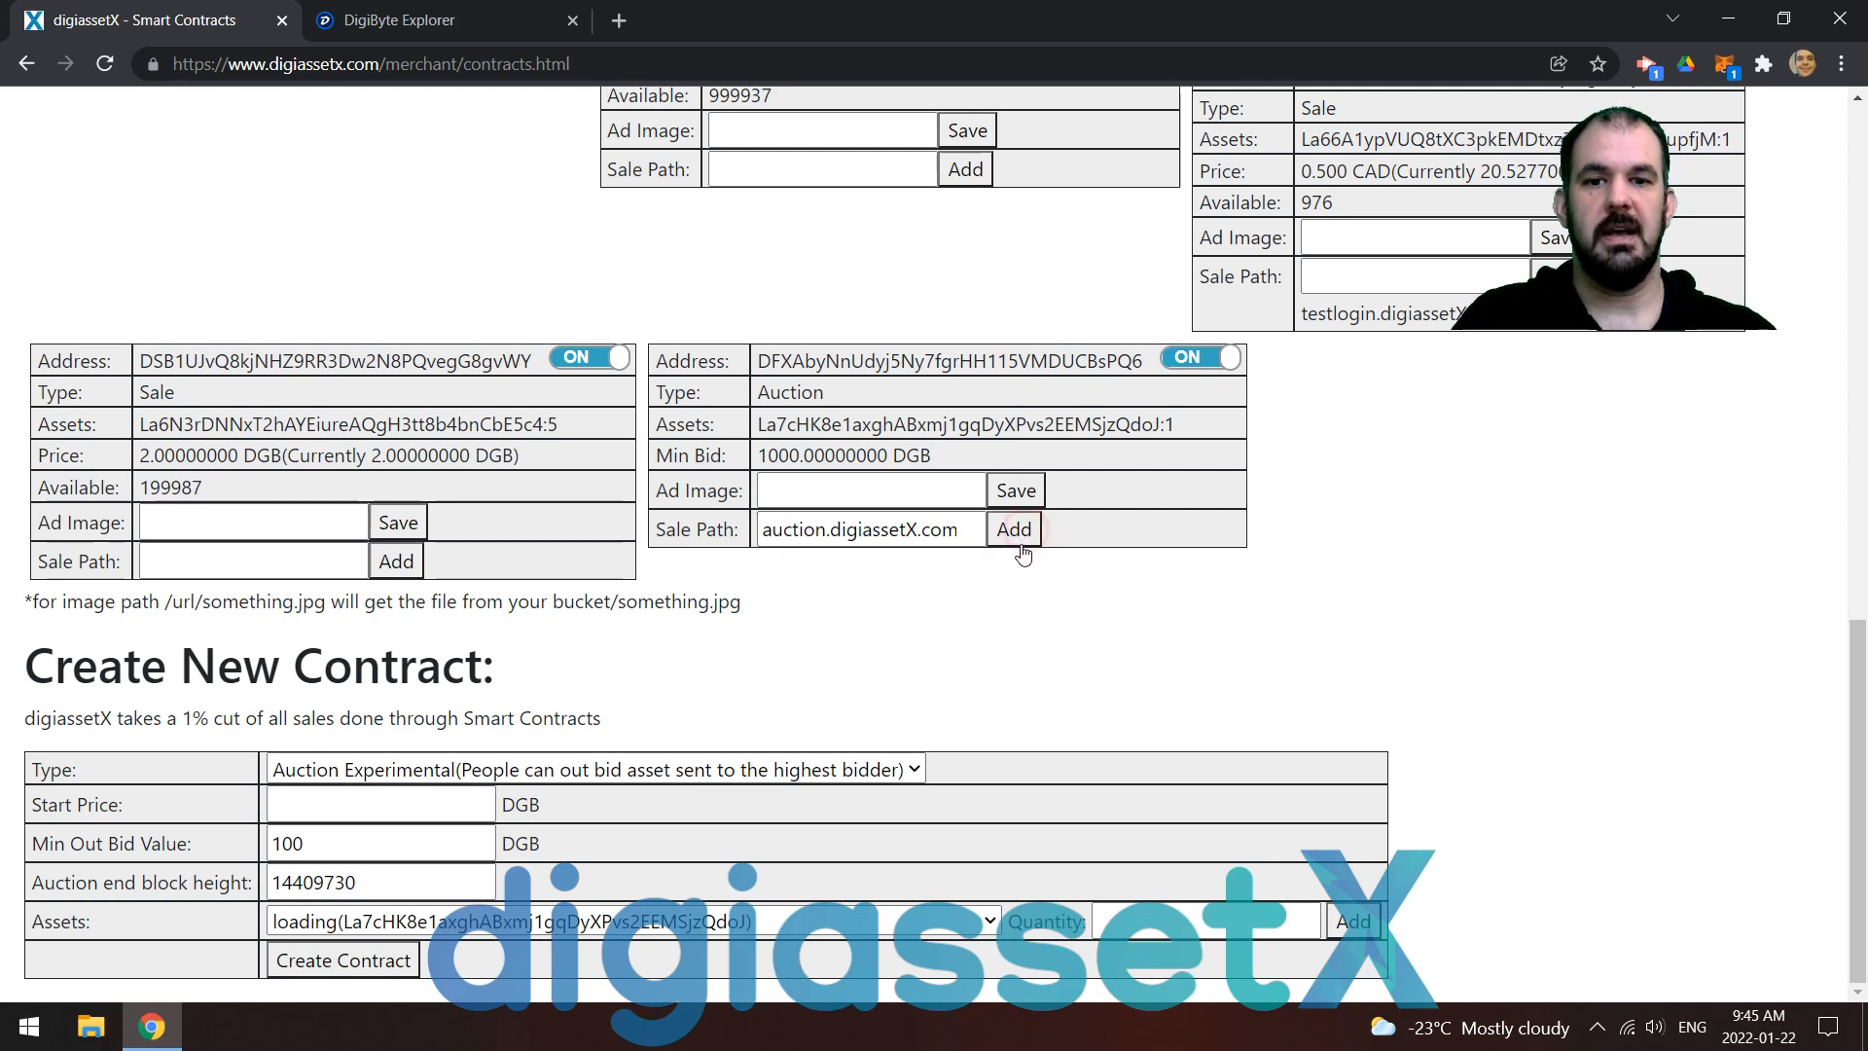
Open auction.digiassetx.com in a new tab, preview the asset of the Burning Man 2007 auction, and close the preview
click(619, 21)
text(auction.digiassetx.com)
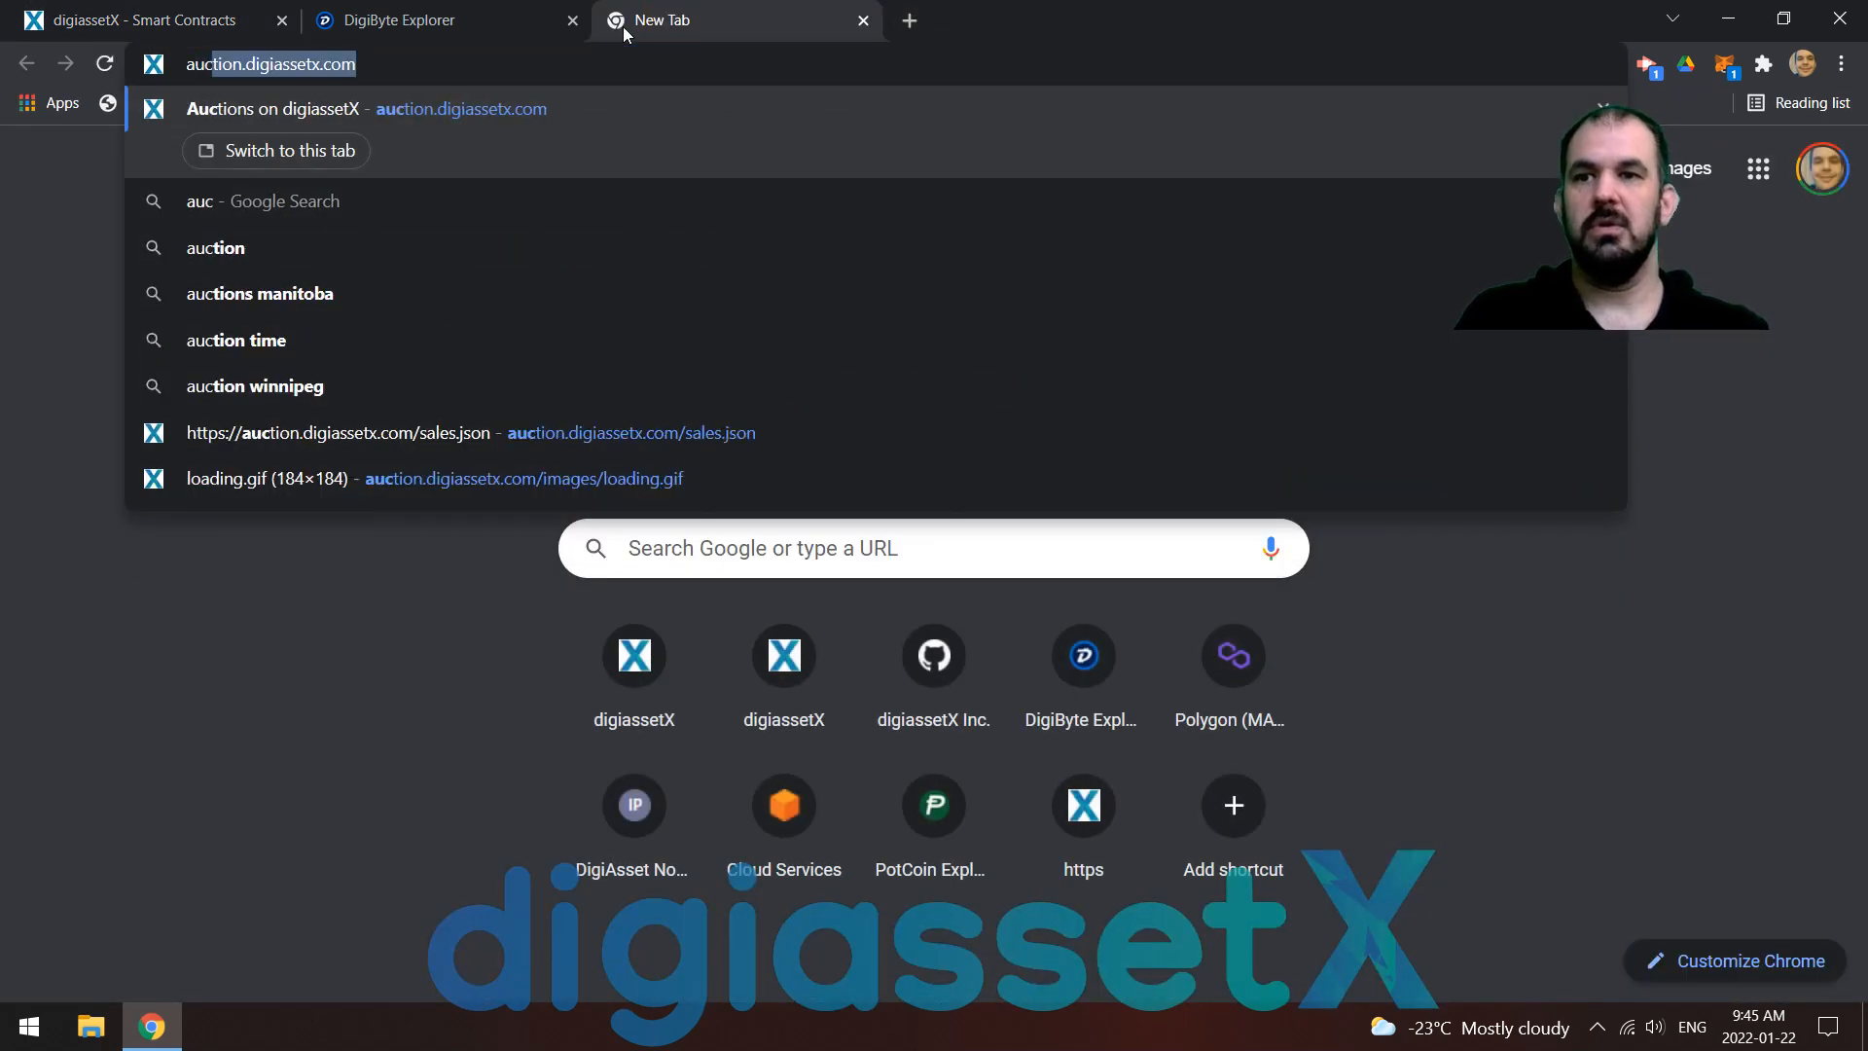
key(Return)
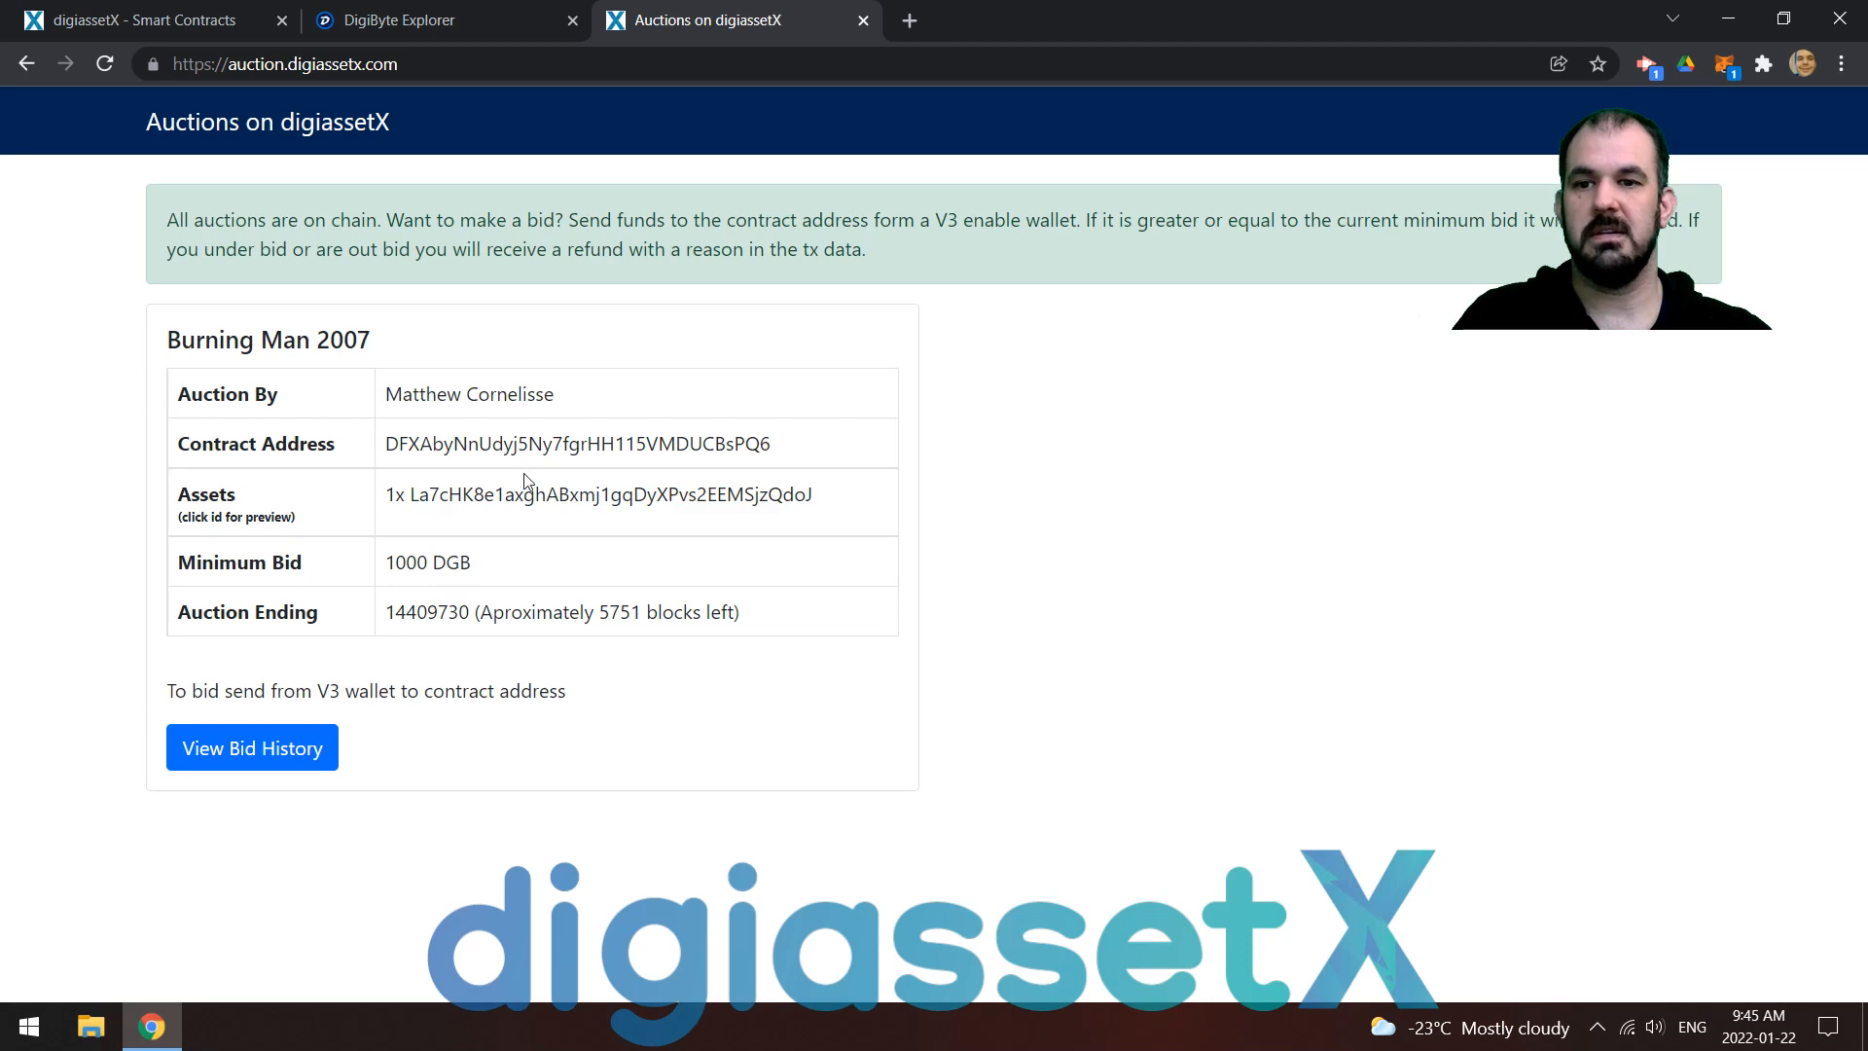
click(527, 501)
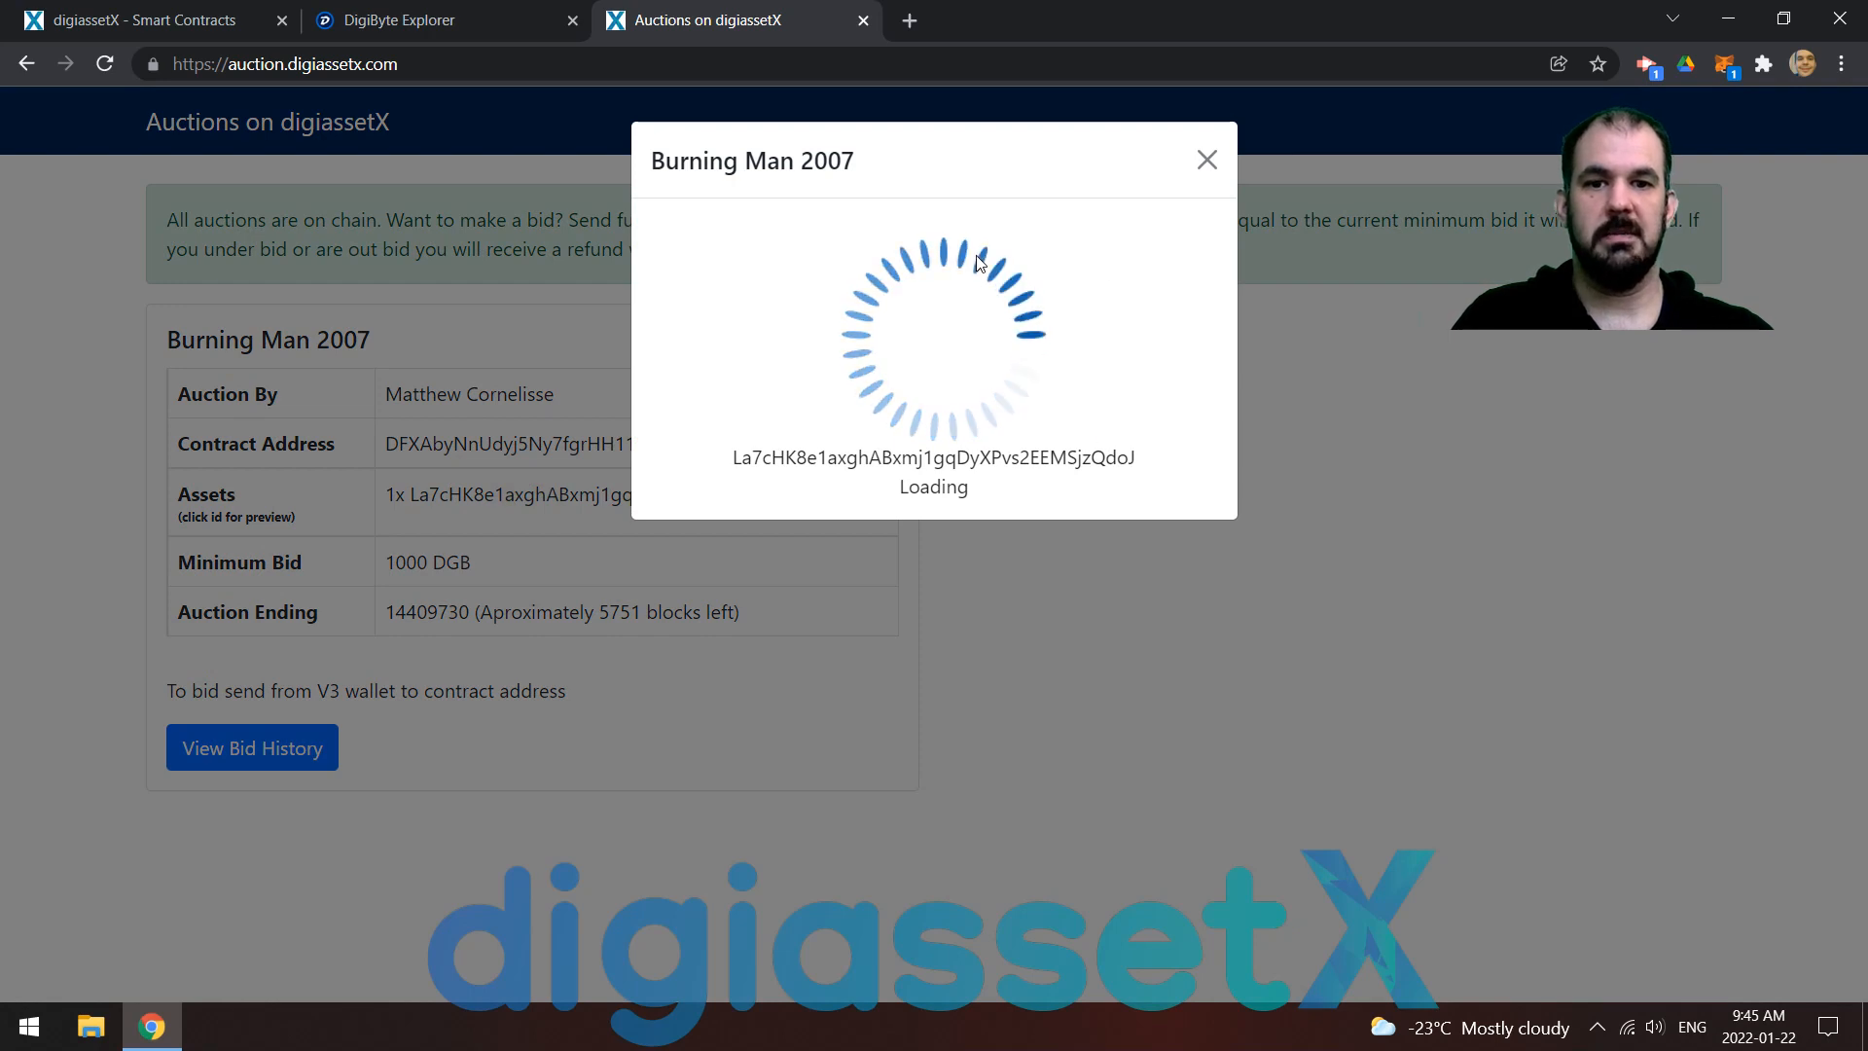
click(1213, 170)
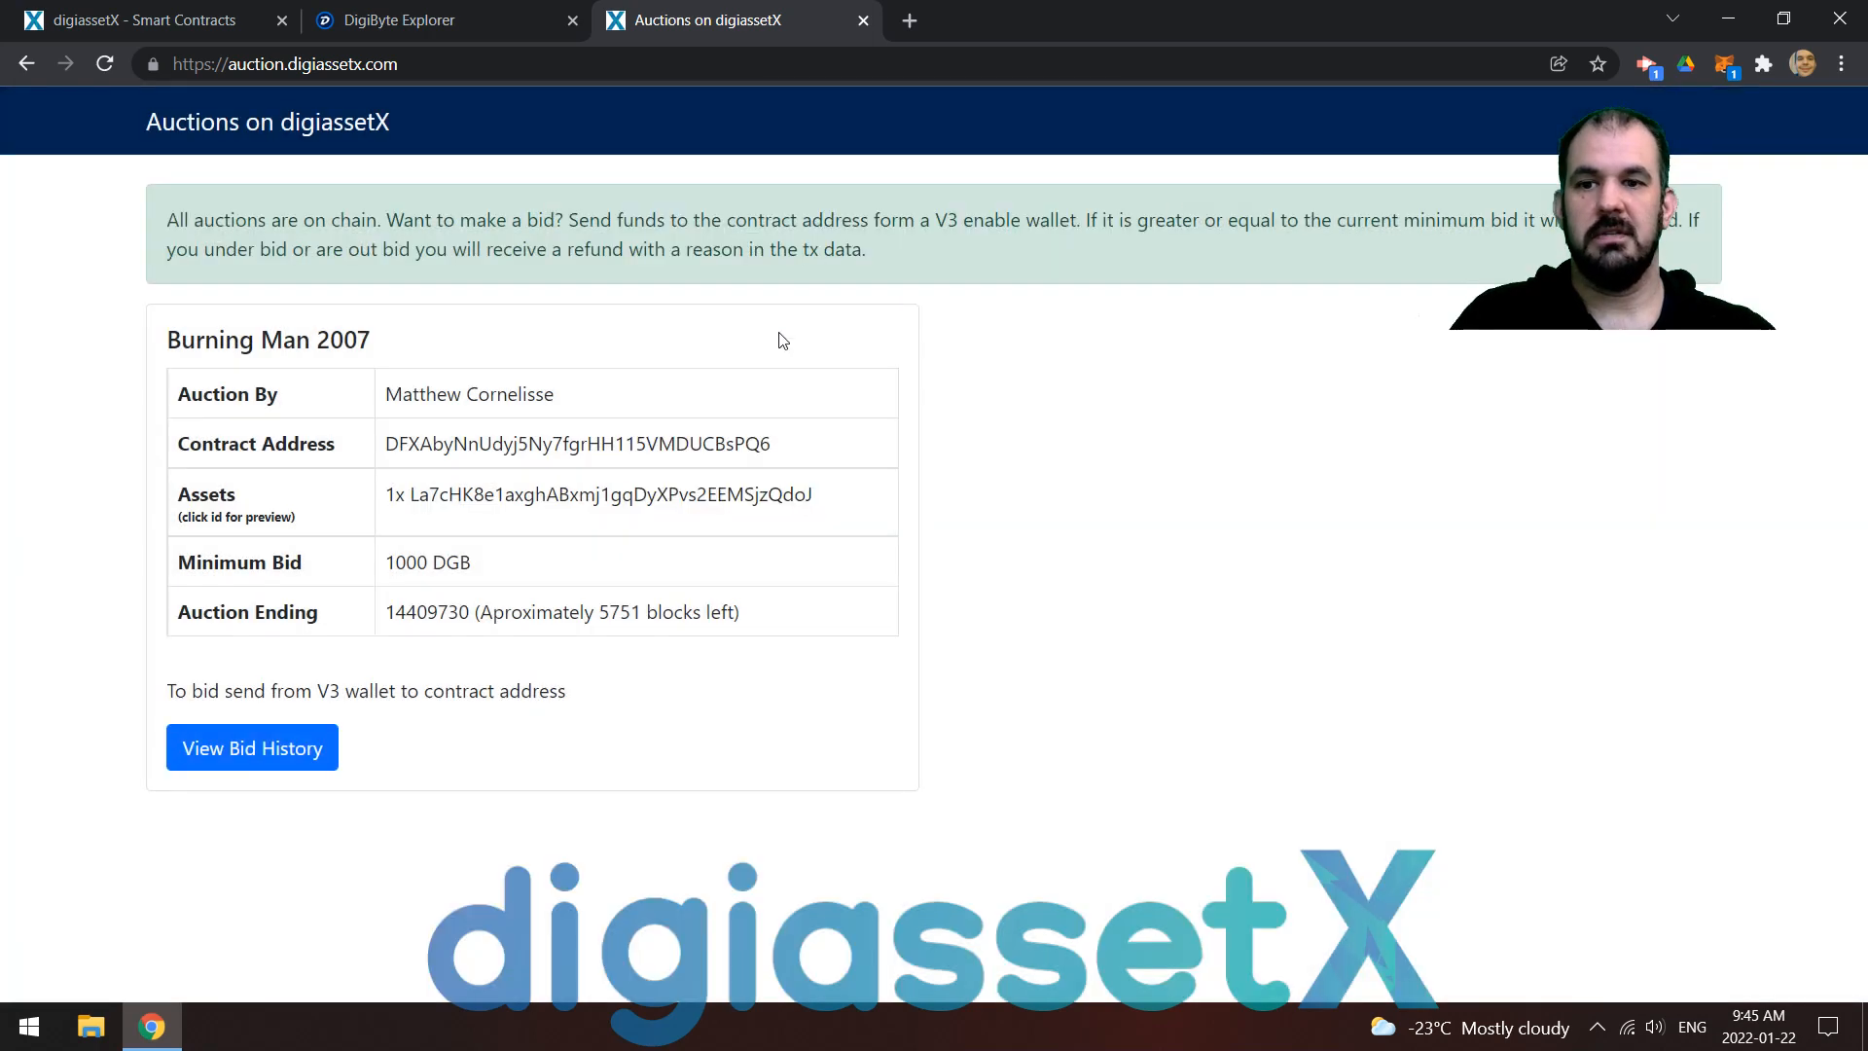